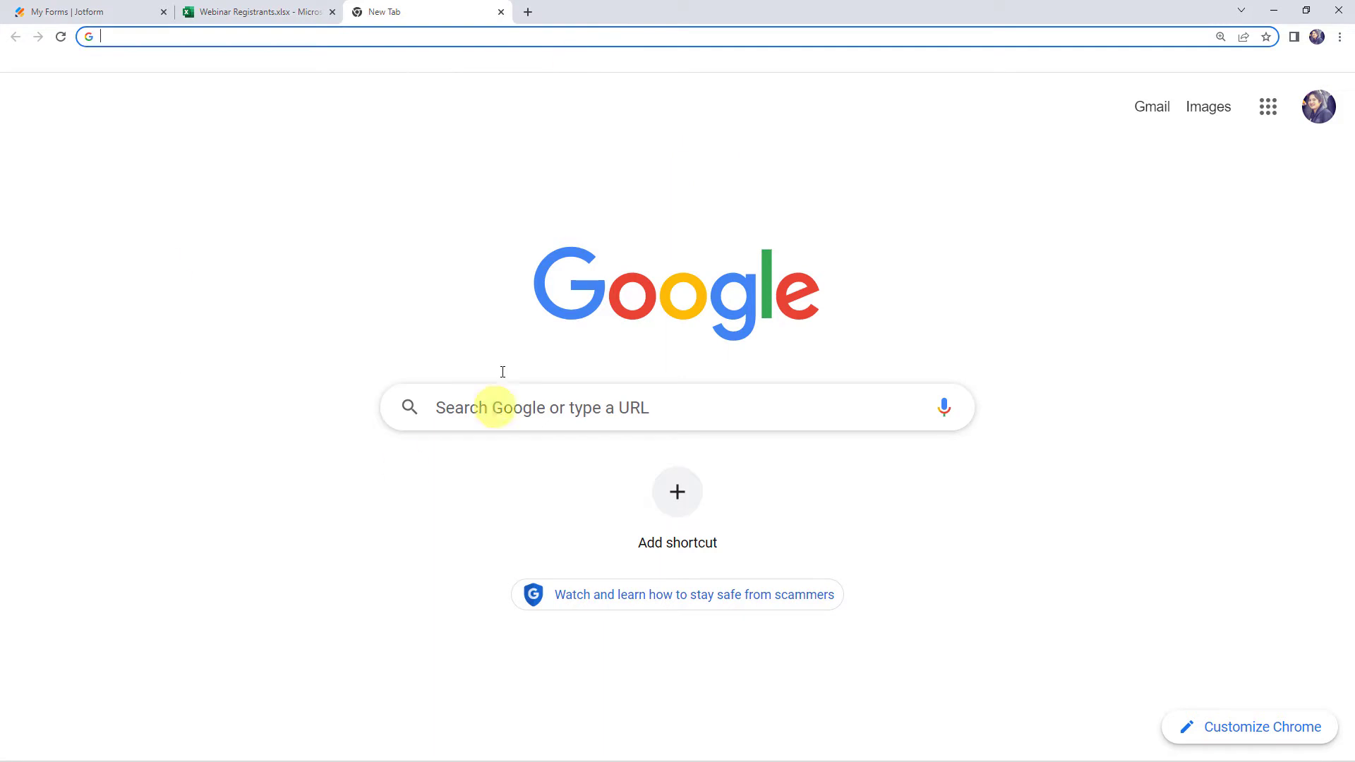
Go to pabbly.com, open the Pabbly Connect product page, and sign in to the Pabbly account
text(pa)
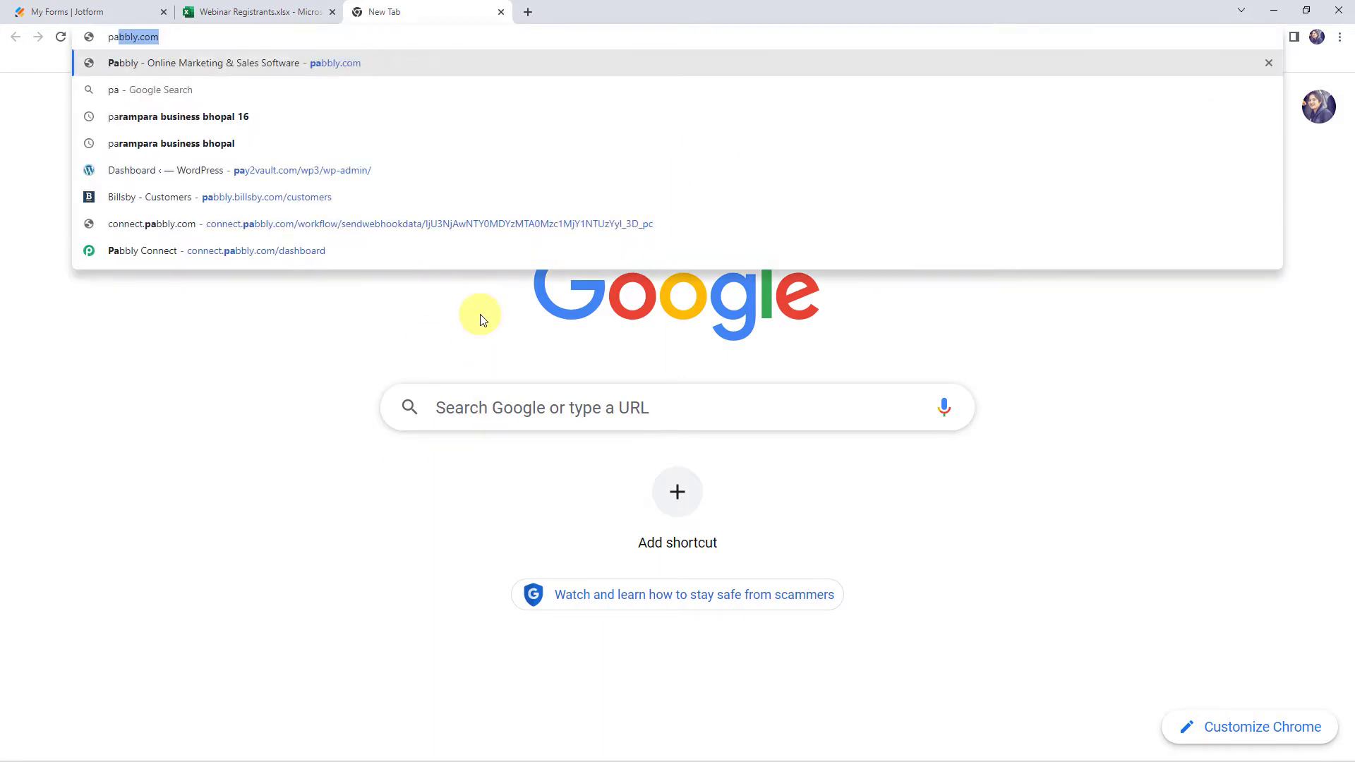
key(Return)
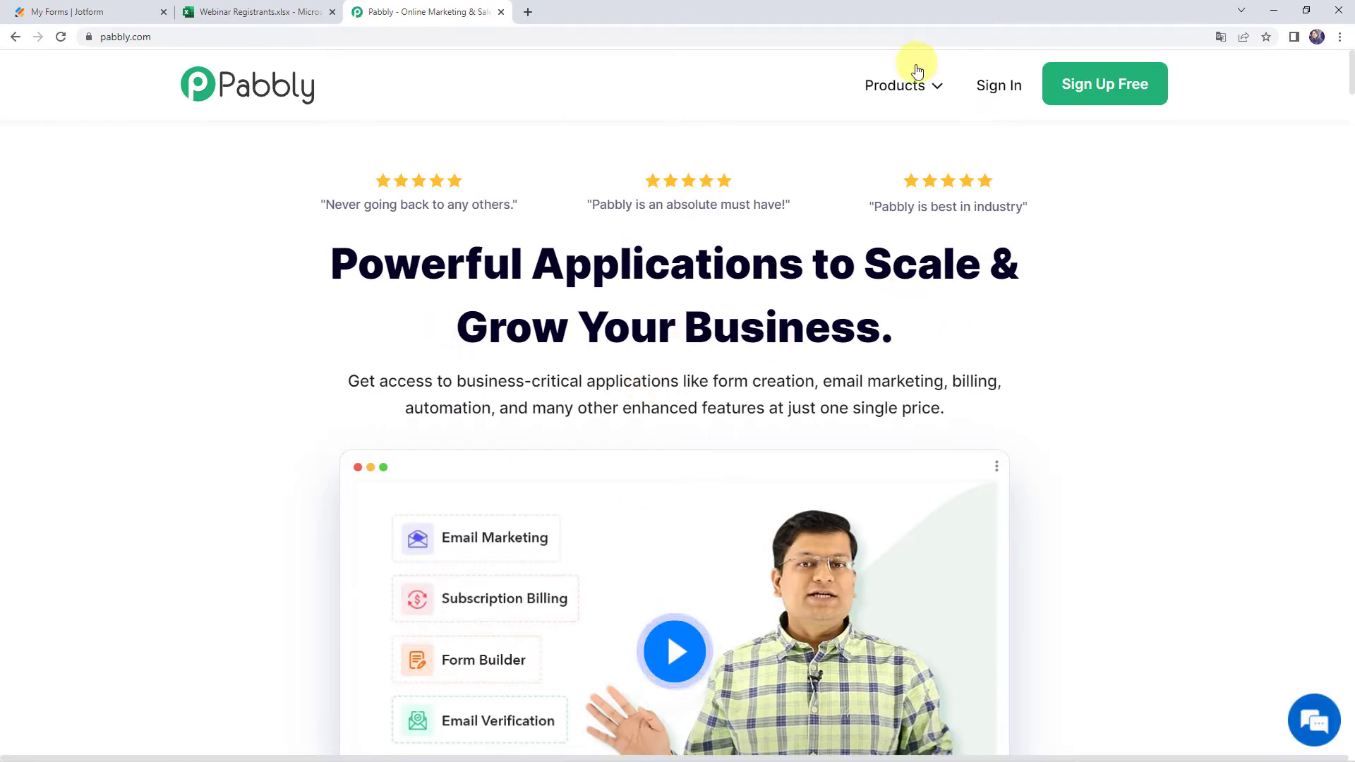
mouse_move(901, 85)
click(509, 322)
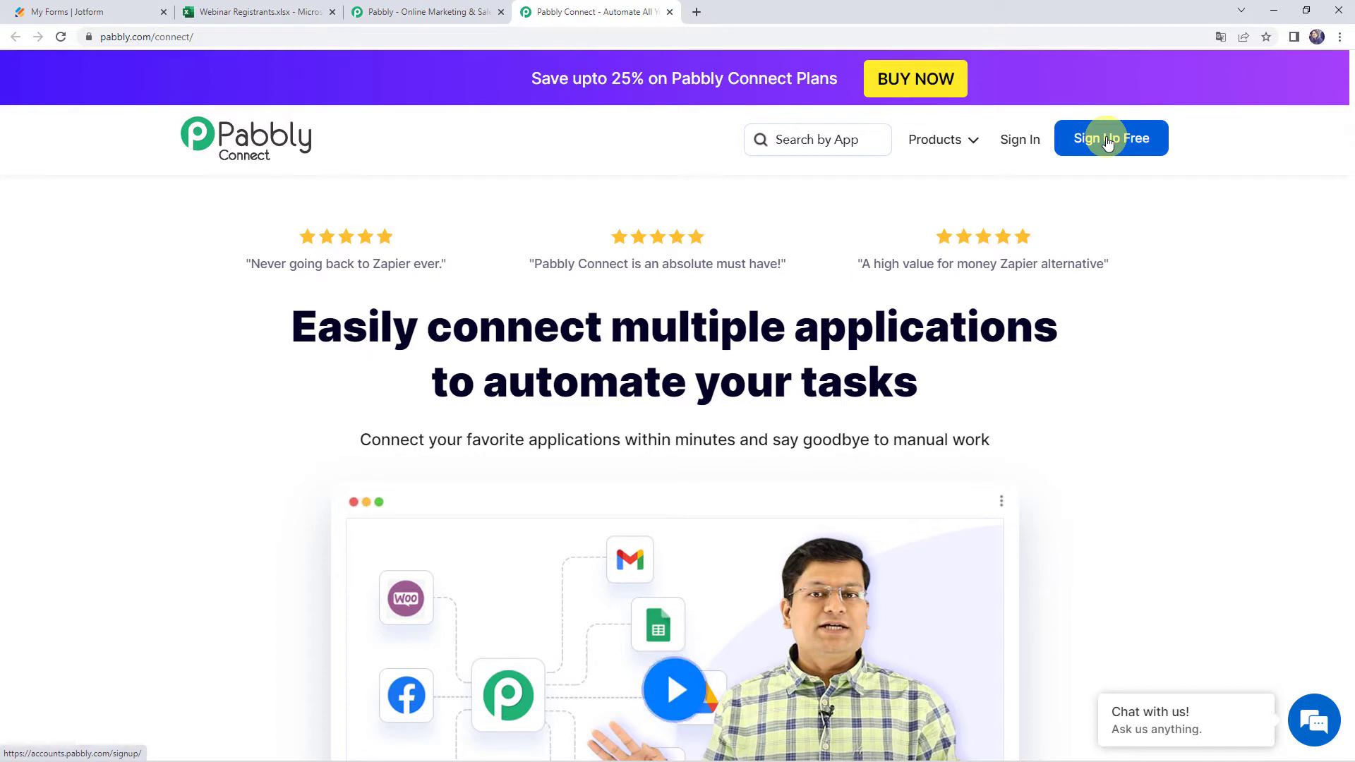
click(1012, 148)
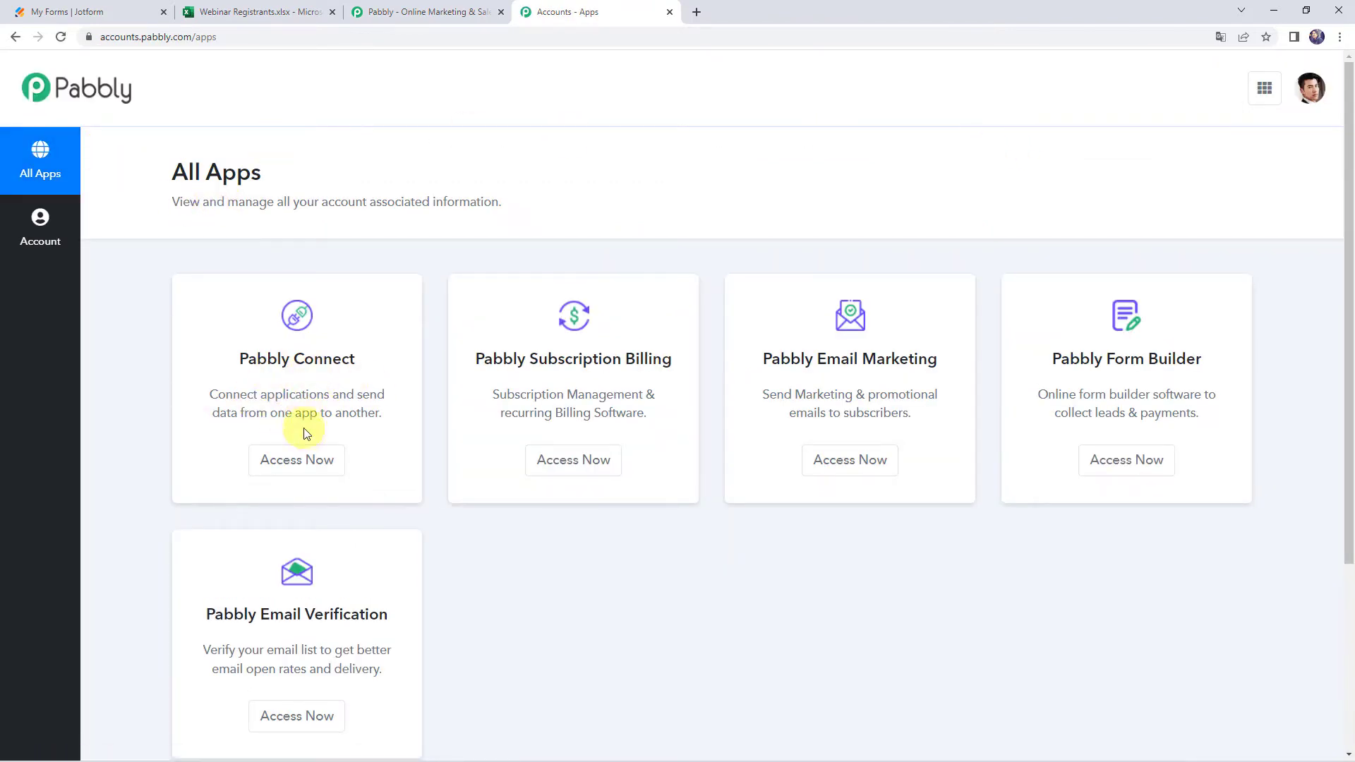
From the apps list, open Pabbly Connect and create a workflow named 'Jotform to MS Excel Integration'
click(302, 461)
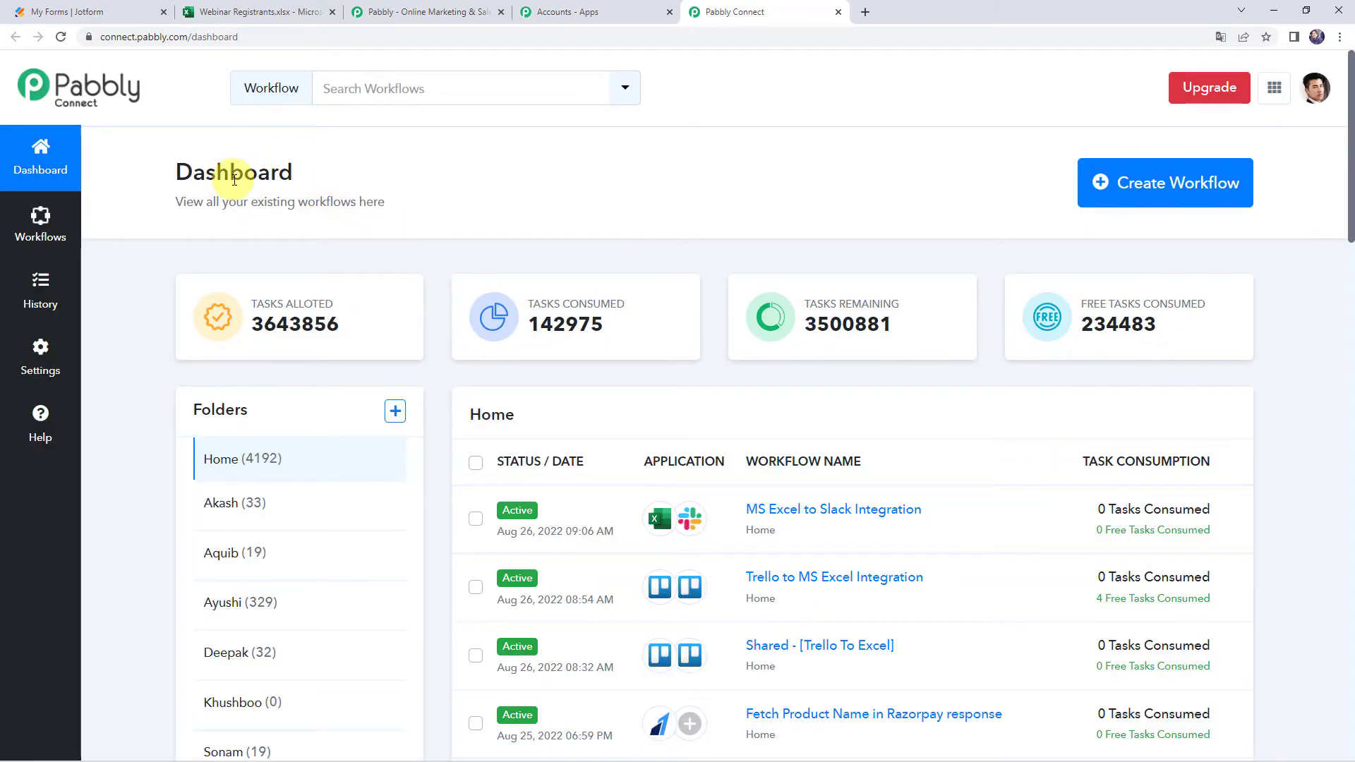
scroll(874, 532, down, 6)
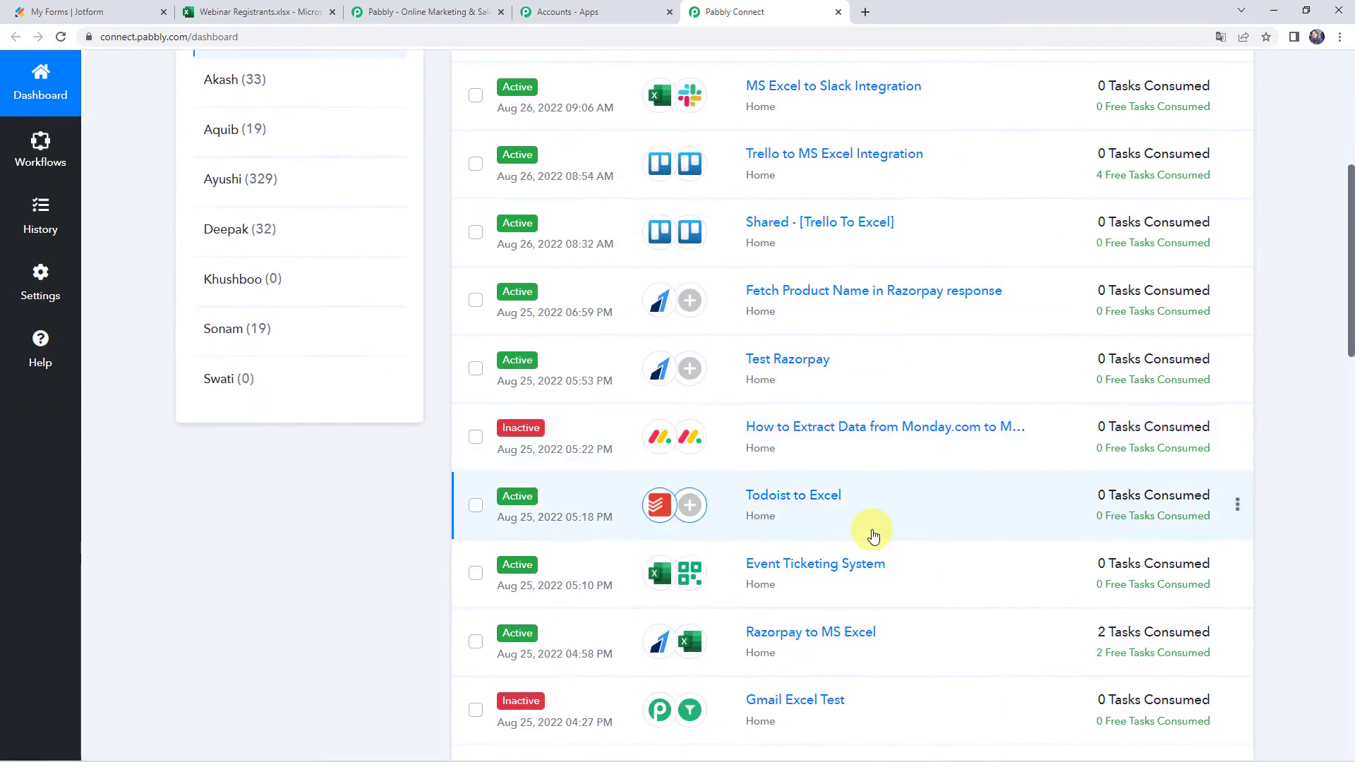
scroll(874, 536, up, 6)
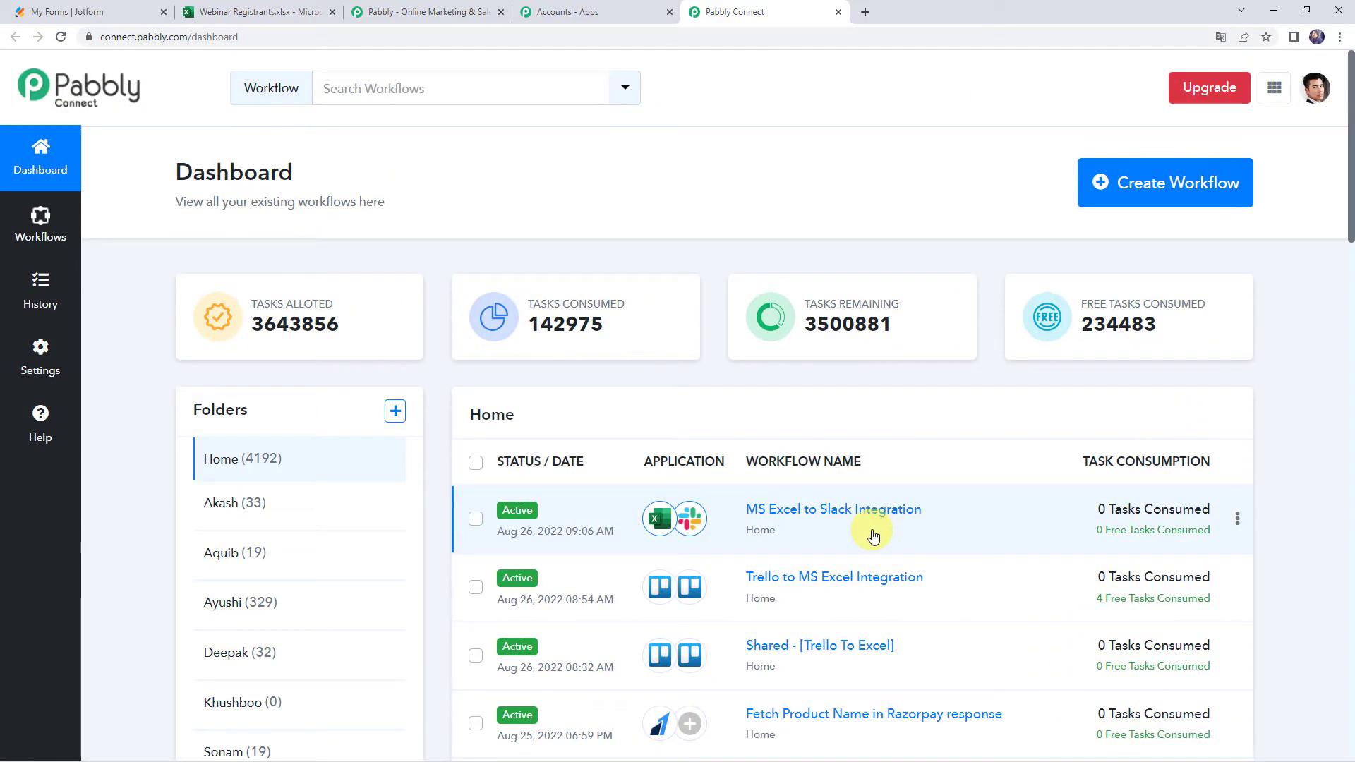
click(1152, 185)
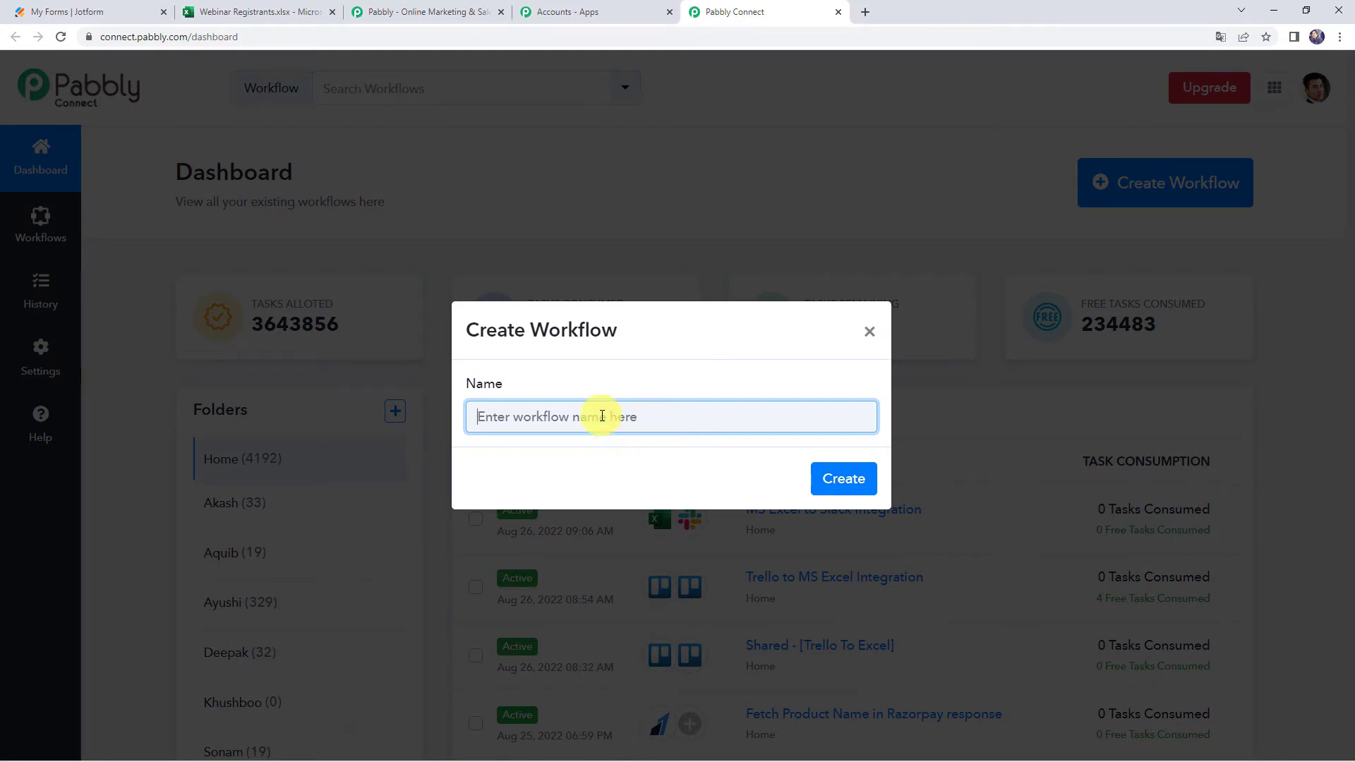
text(Jotform to MS Excel Integration)
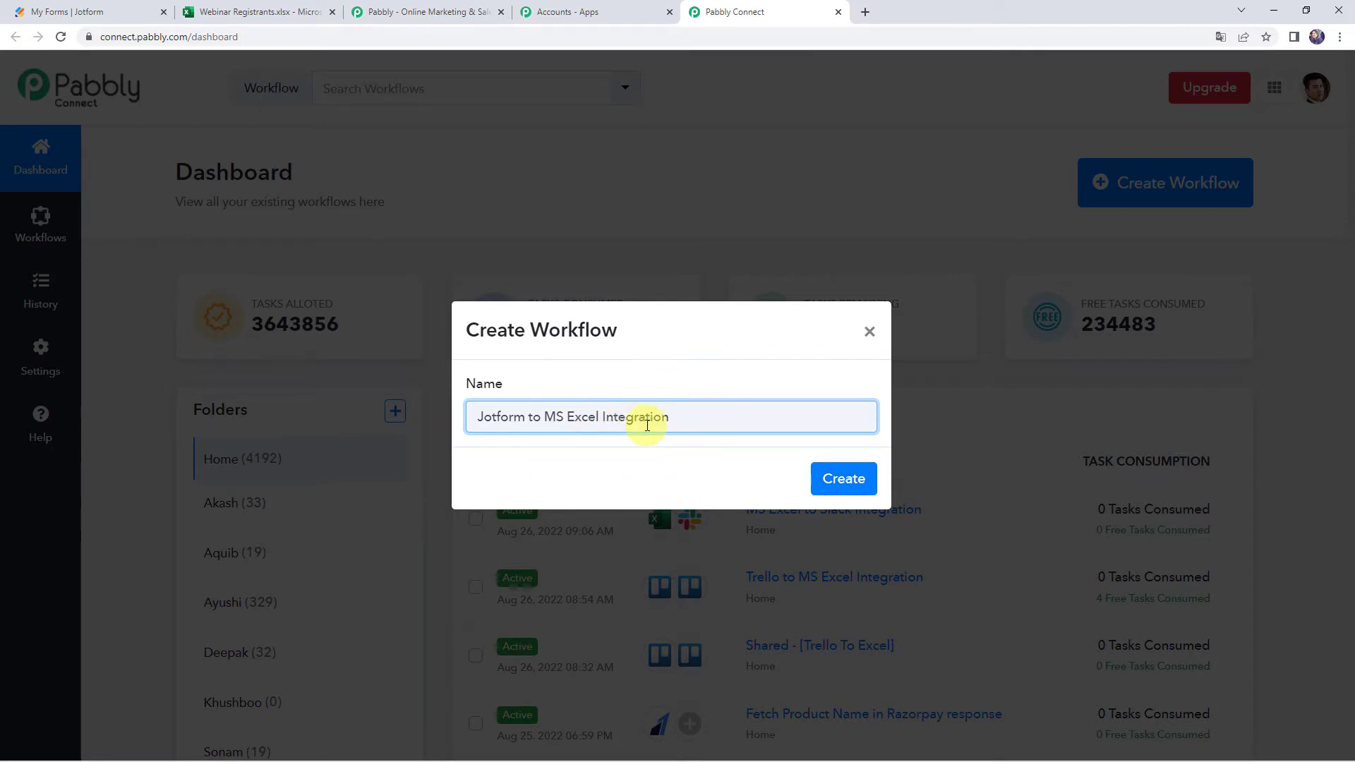
click(856, 477)
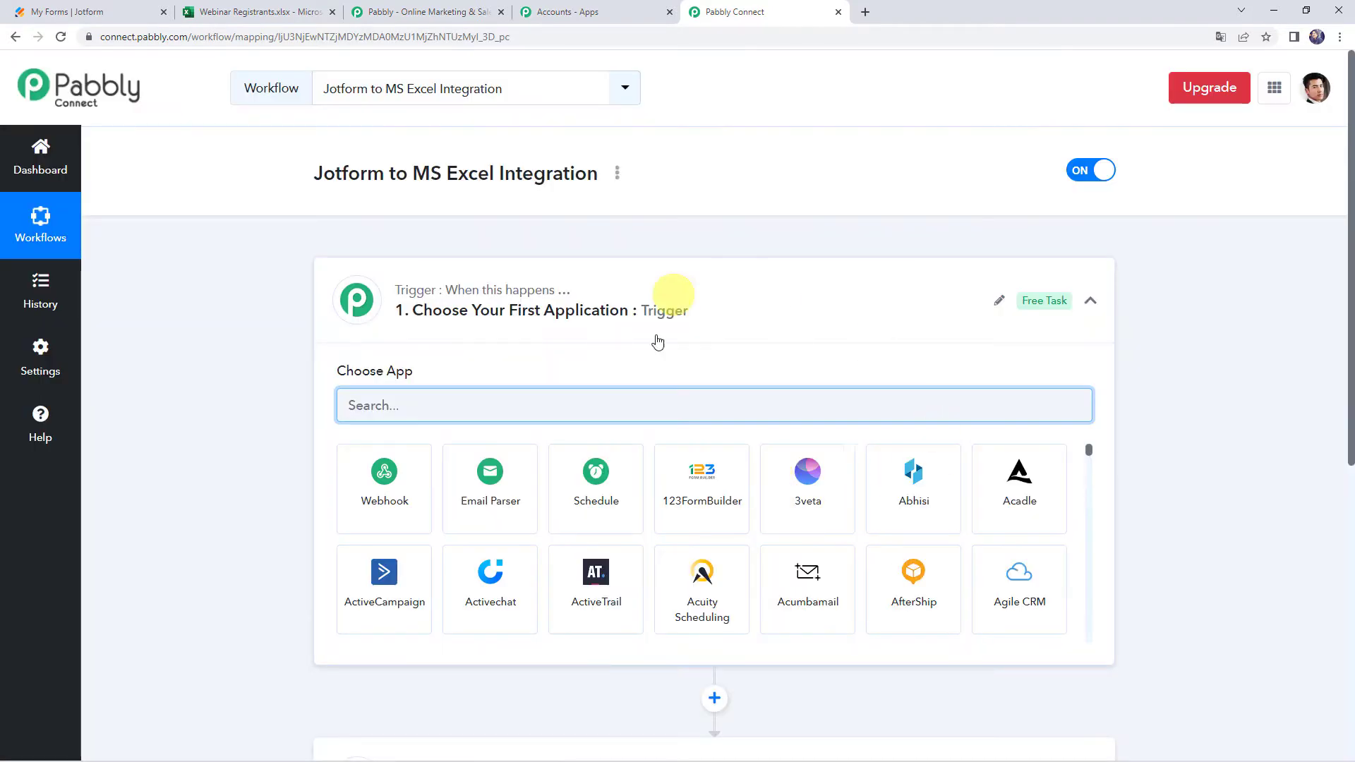
Set the workflow trigger to the JotForm app with the New Response event
click(692, 321)
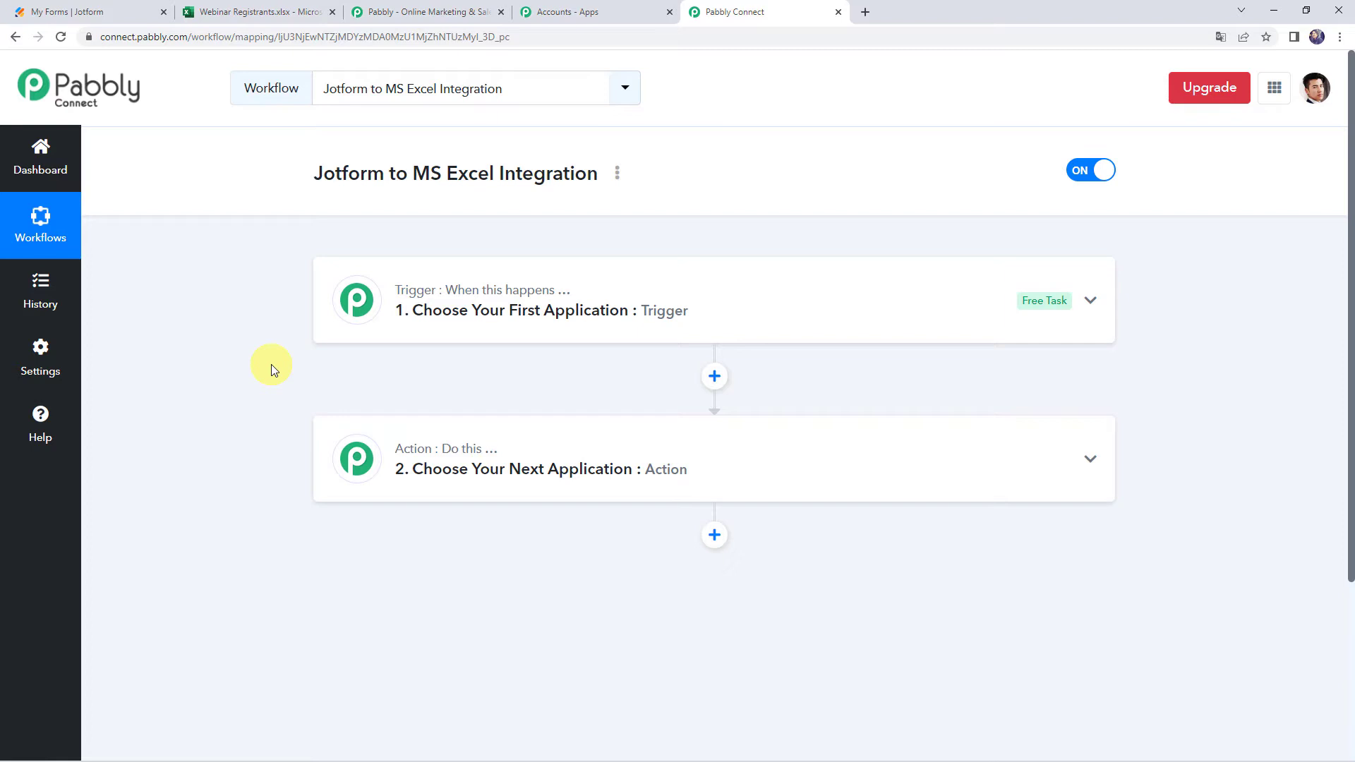
click(663, 308)
click(541, 400)
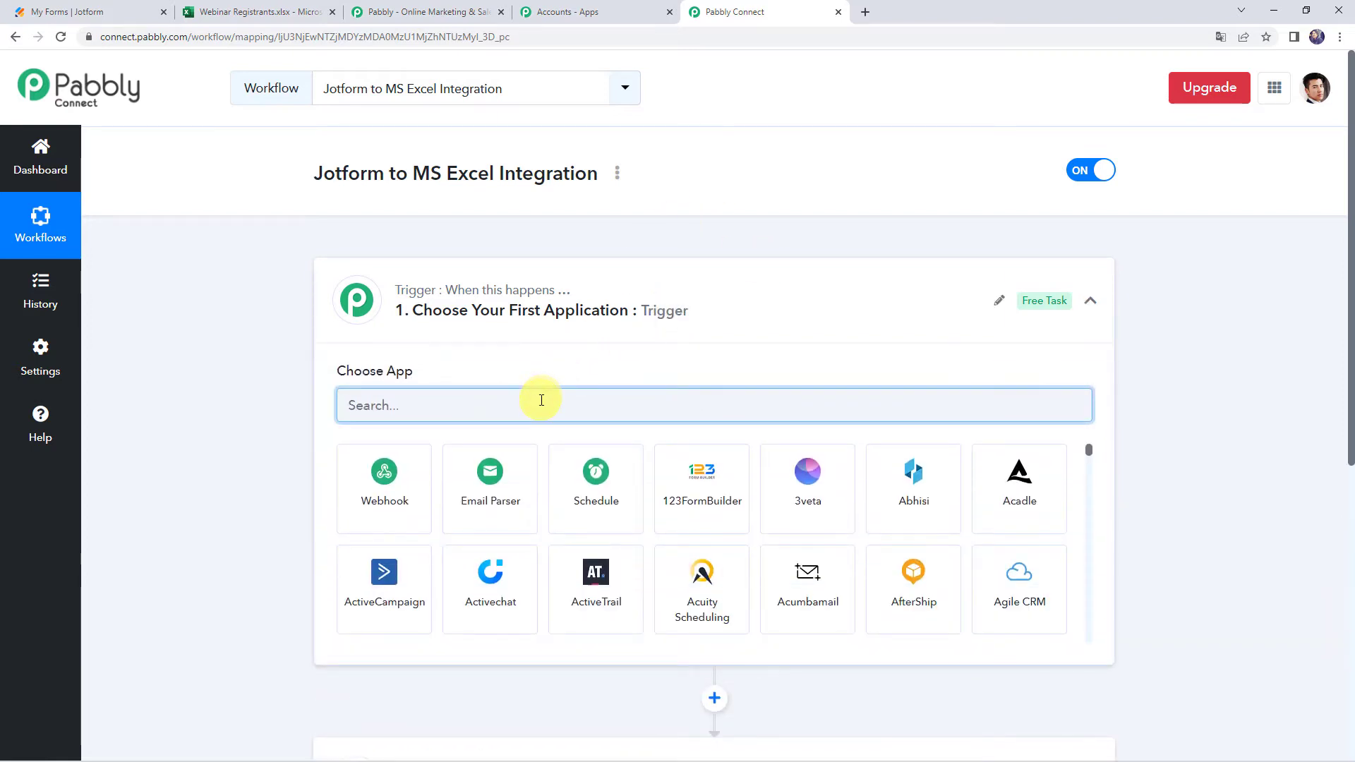
text(Jot)
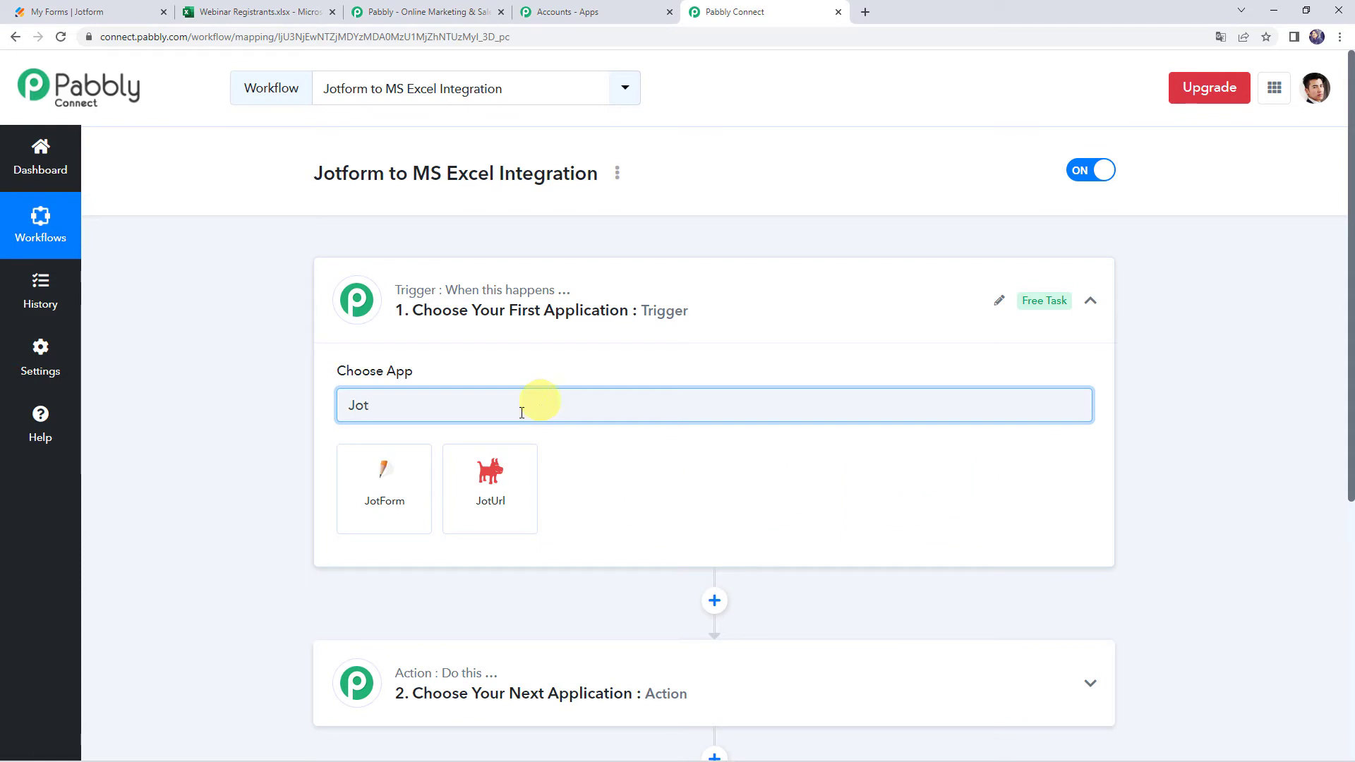
click(378, 512)
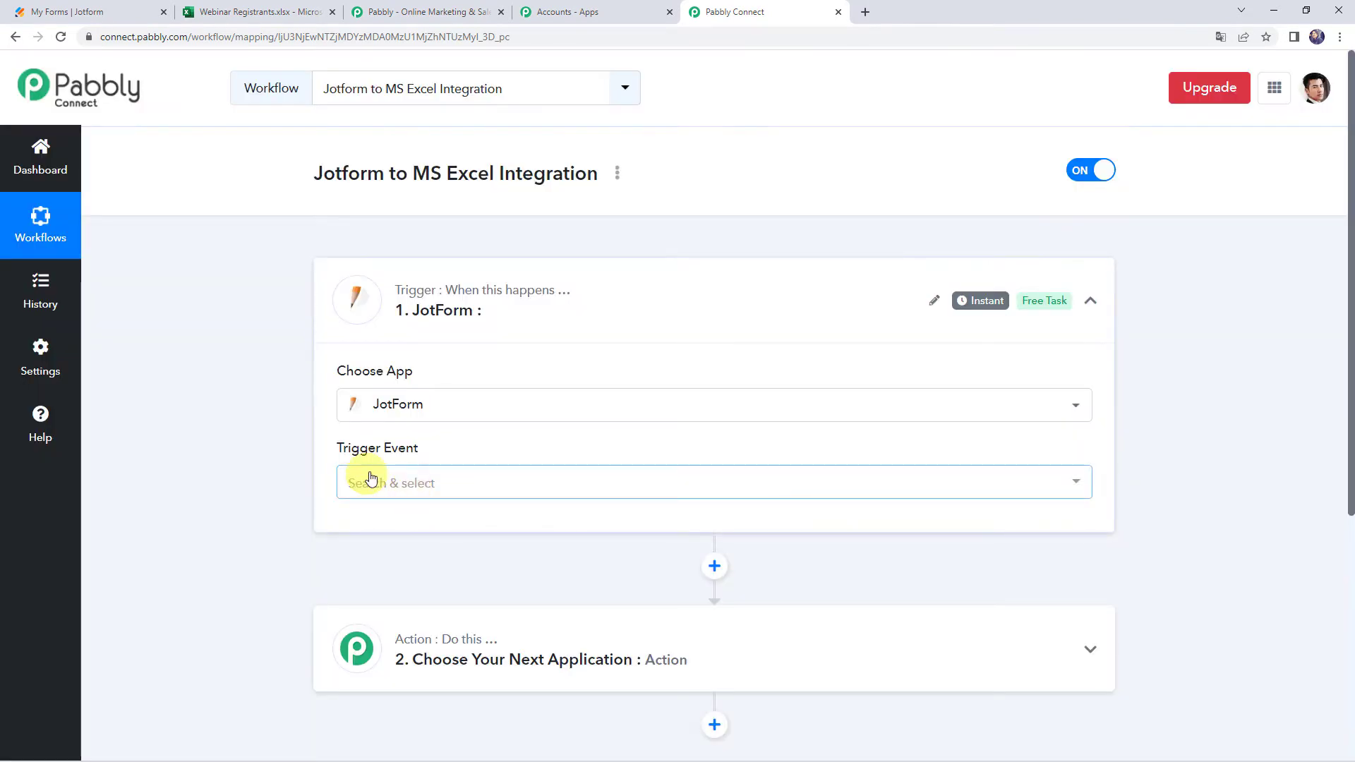
click(372, 480)
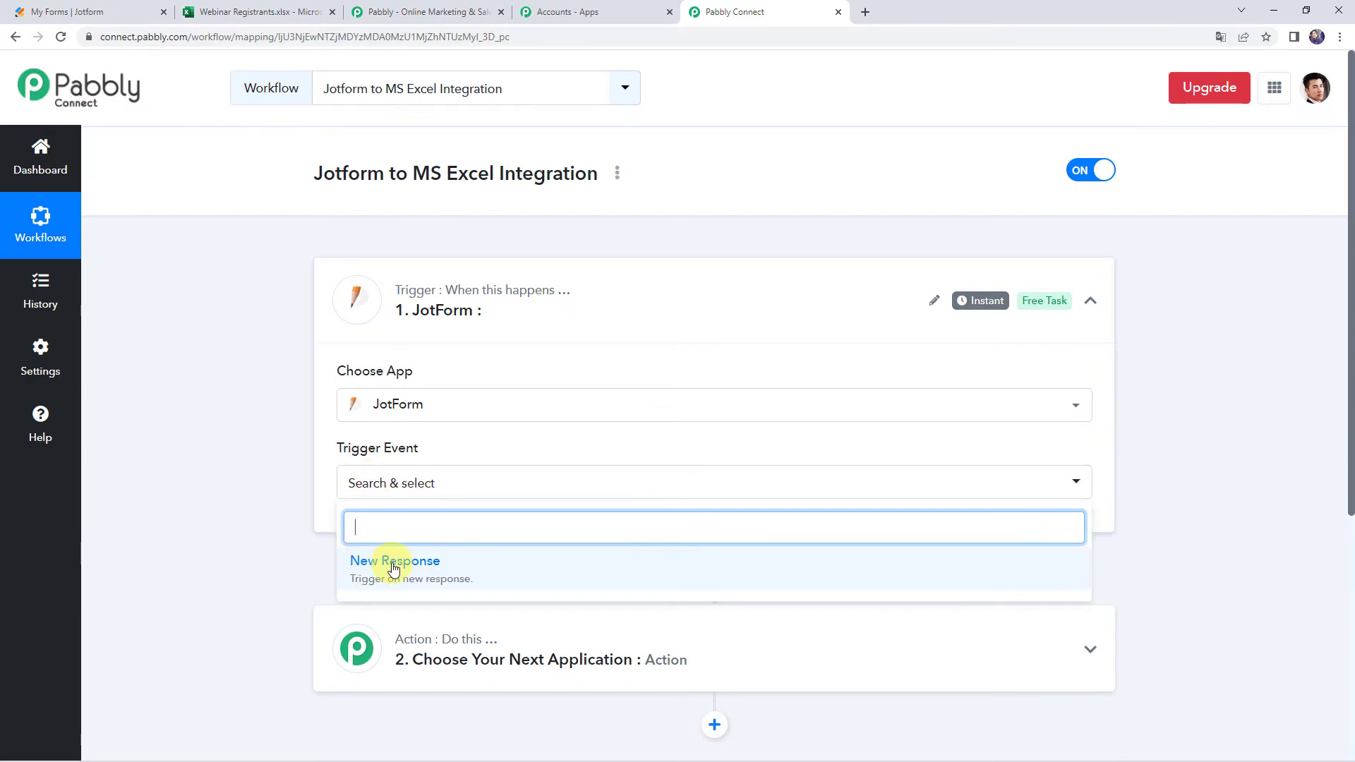
click(395, 569)
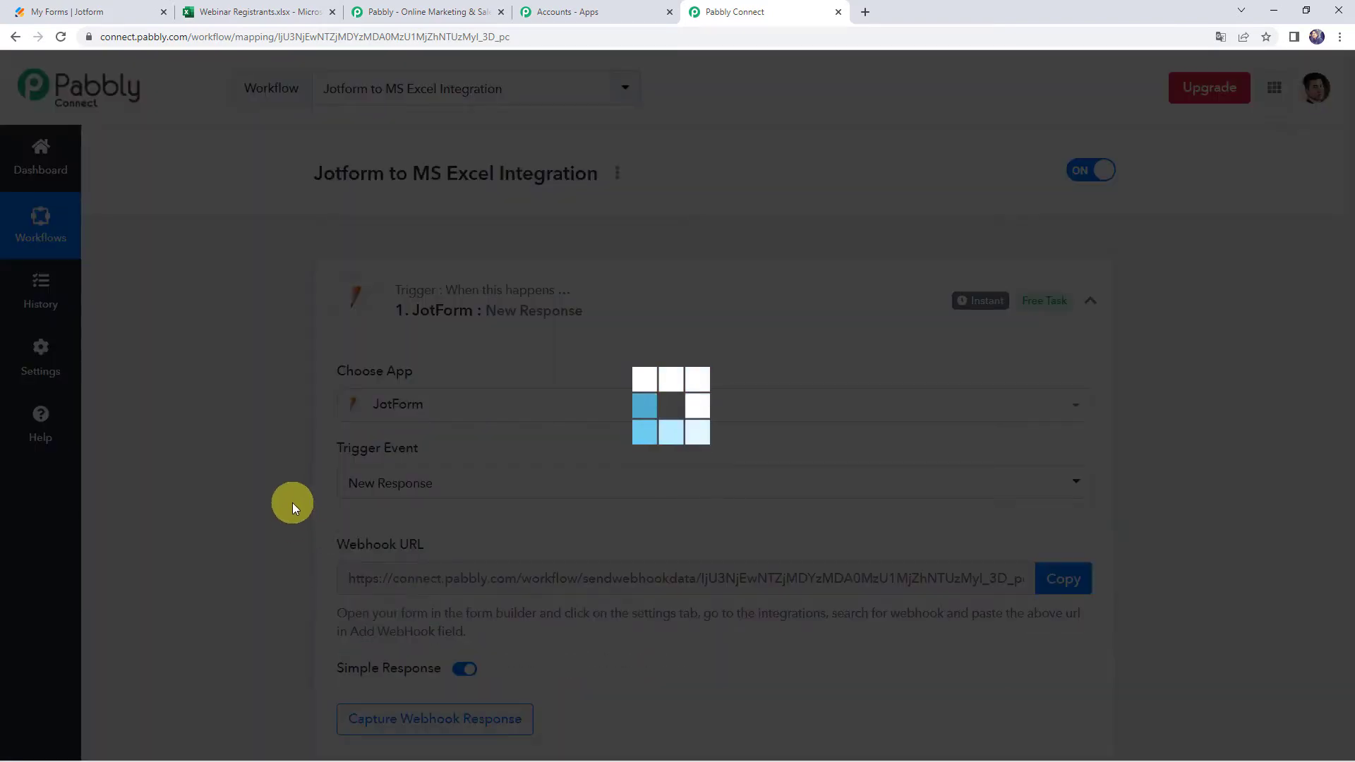
Copy the trigger's webhook URL and switch to the Jotform My Forms tab
scroll(292, 503, down, 3)
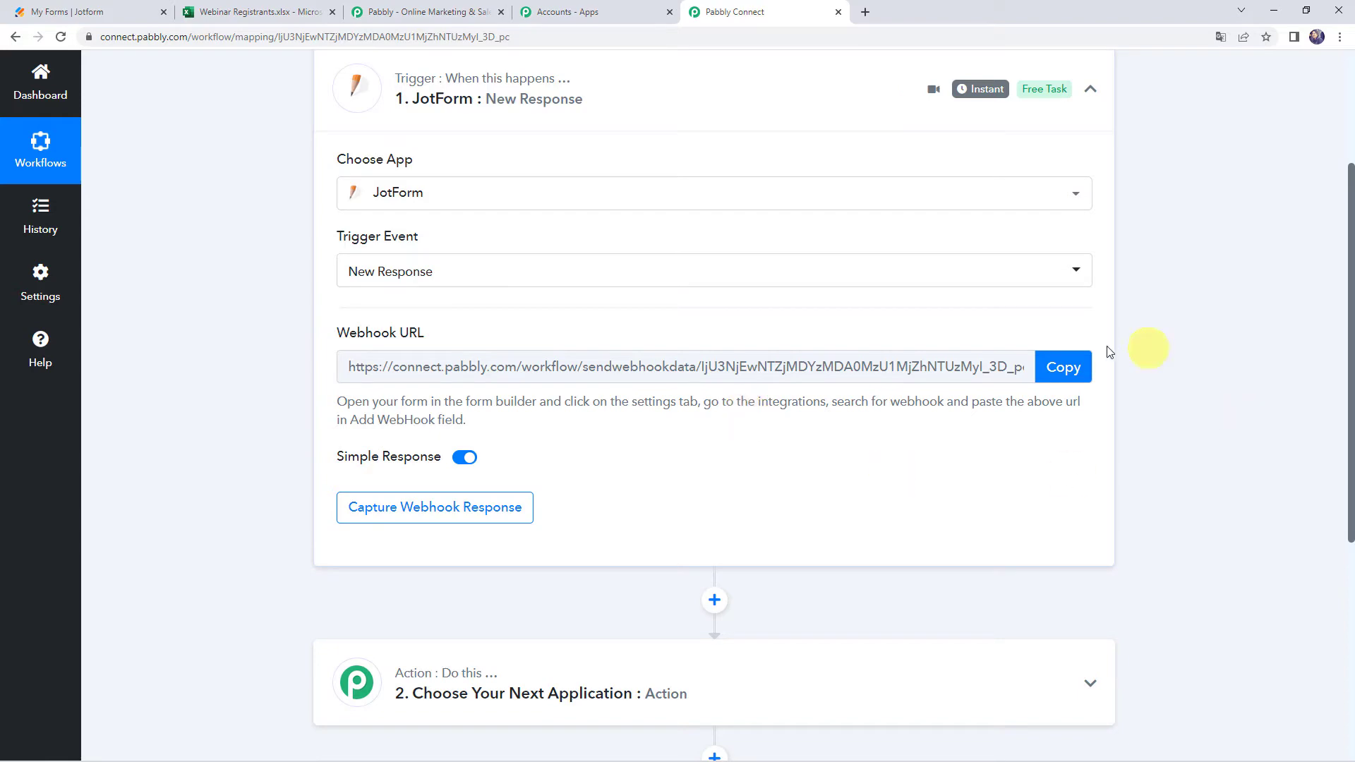
click(1077, 369)
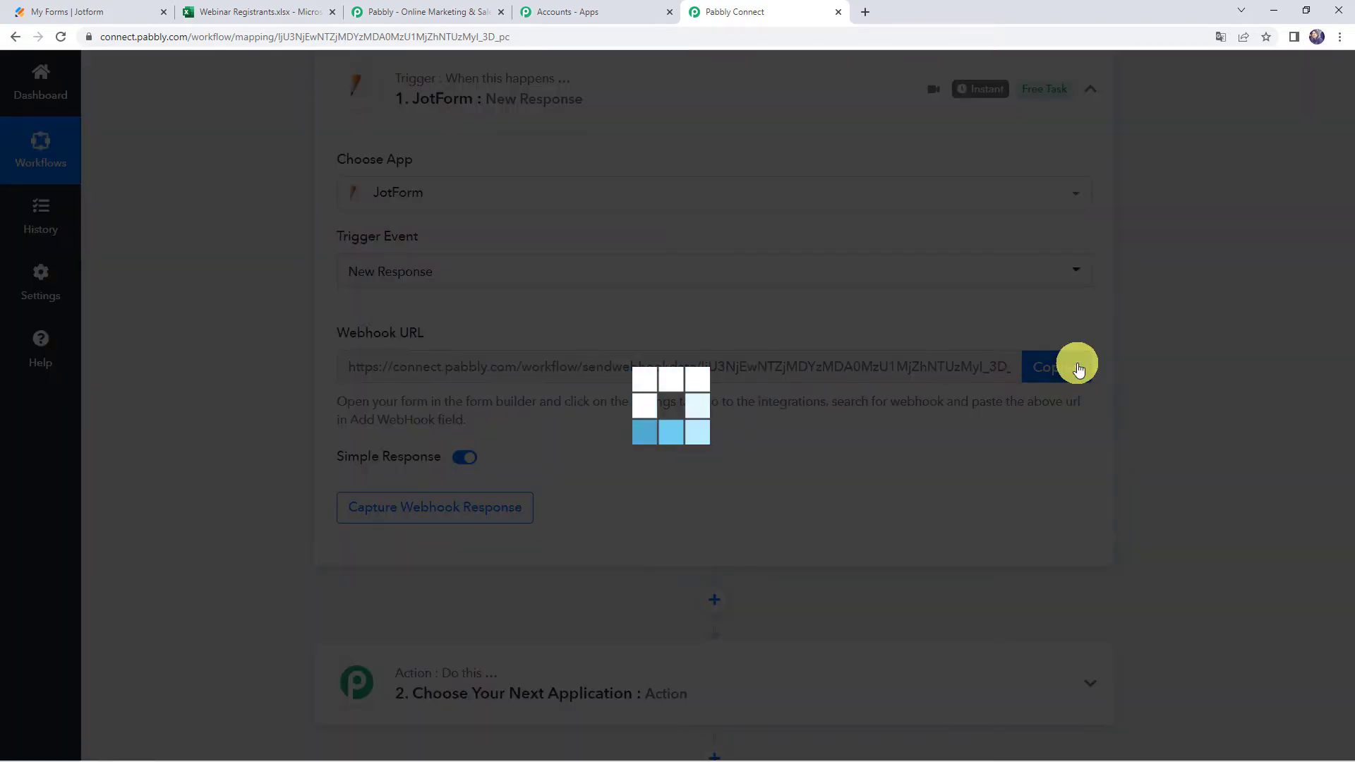
click(76, 13)
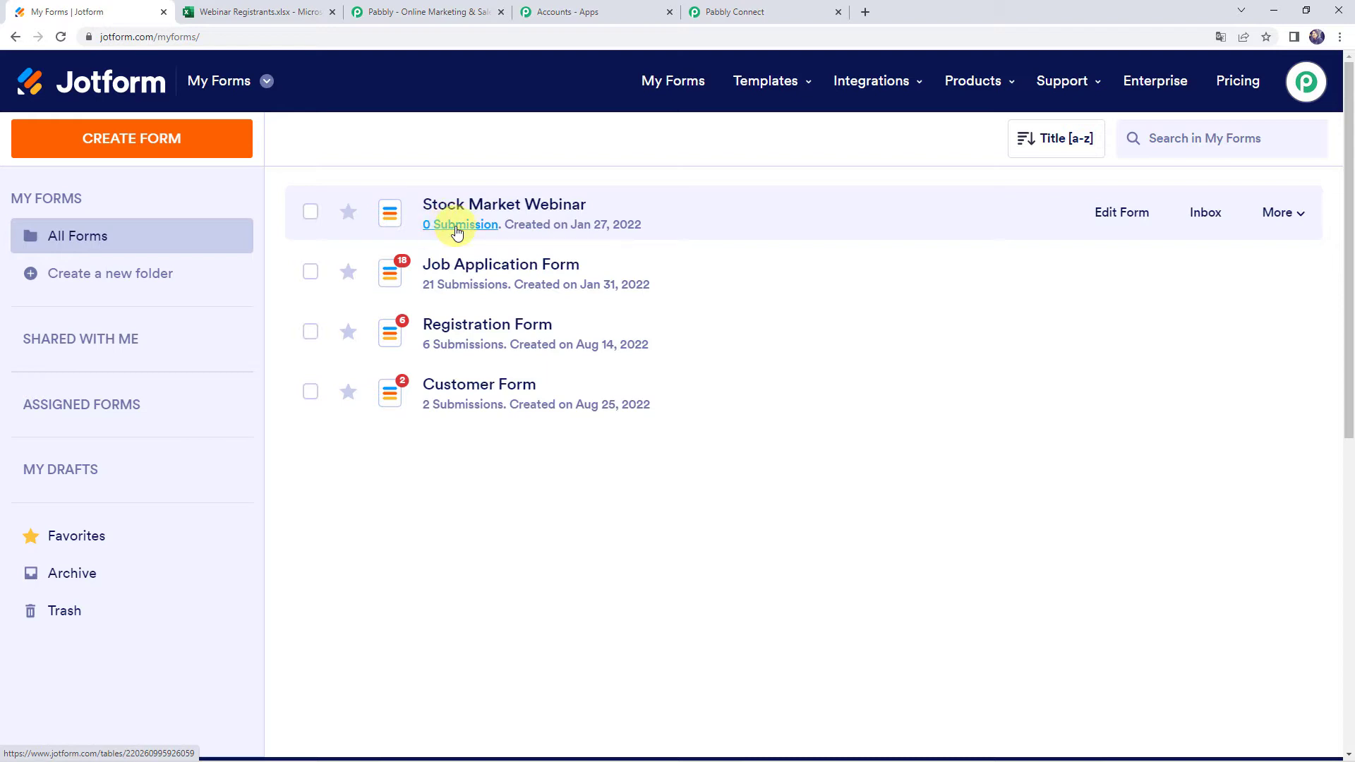
Open the Stock Market Webinar form in the Jotform builder and review its Name, Email and Phone fields
click(1109, 220)
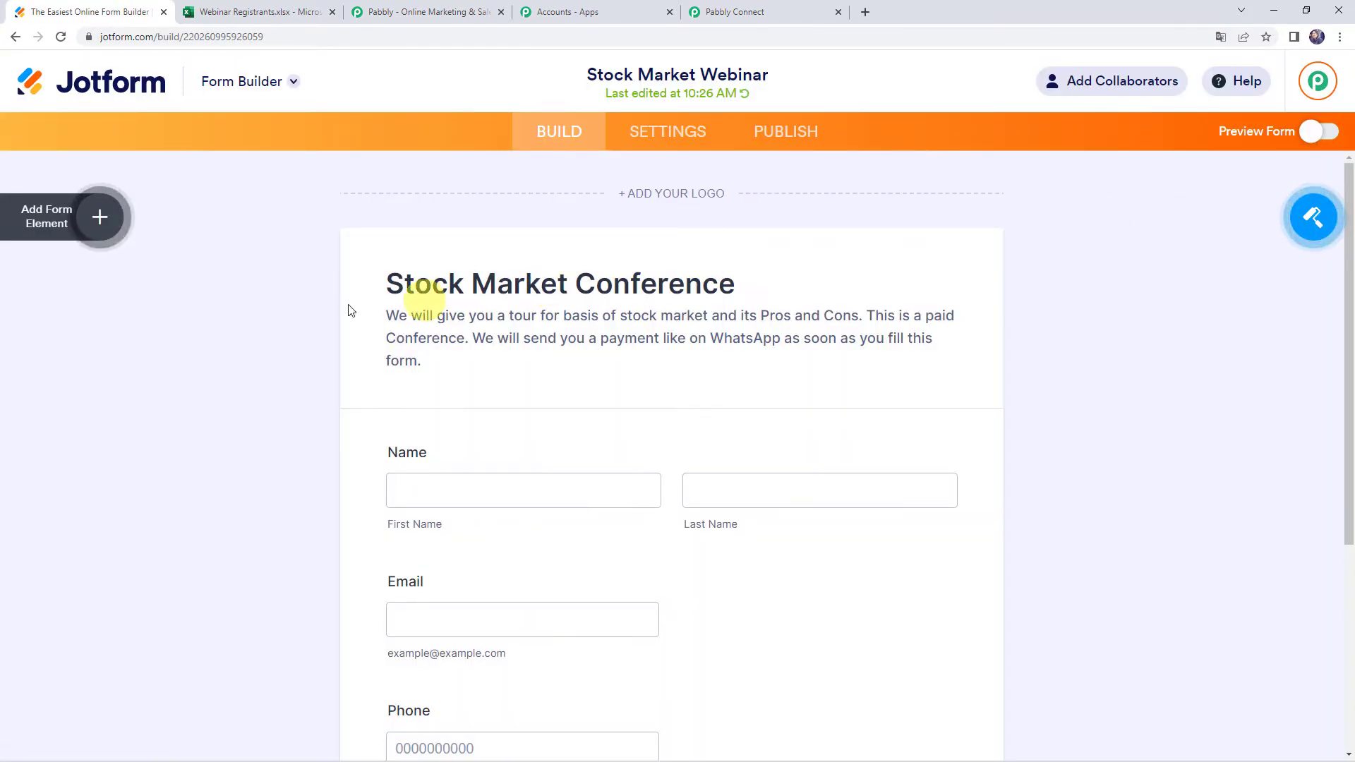
scroll(317, 312, down, 2)
scroll(318, 319, down, 3)
scroll(423, 269, up, 1)
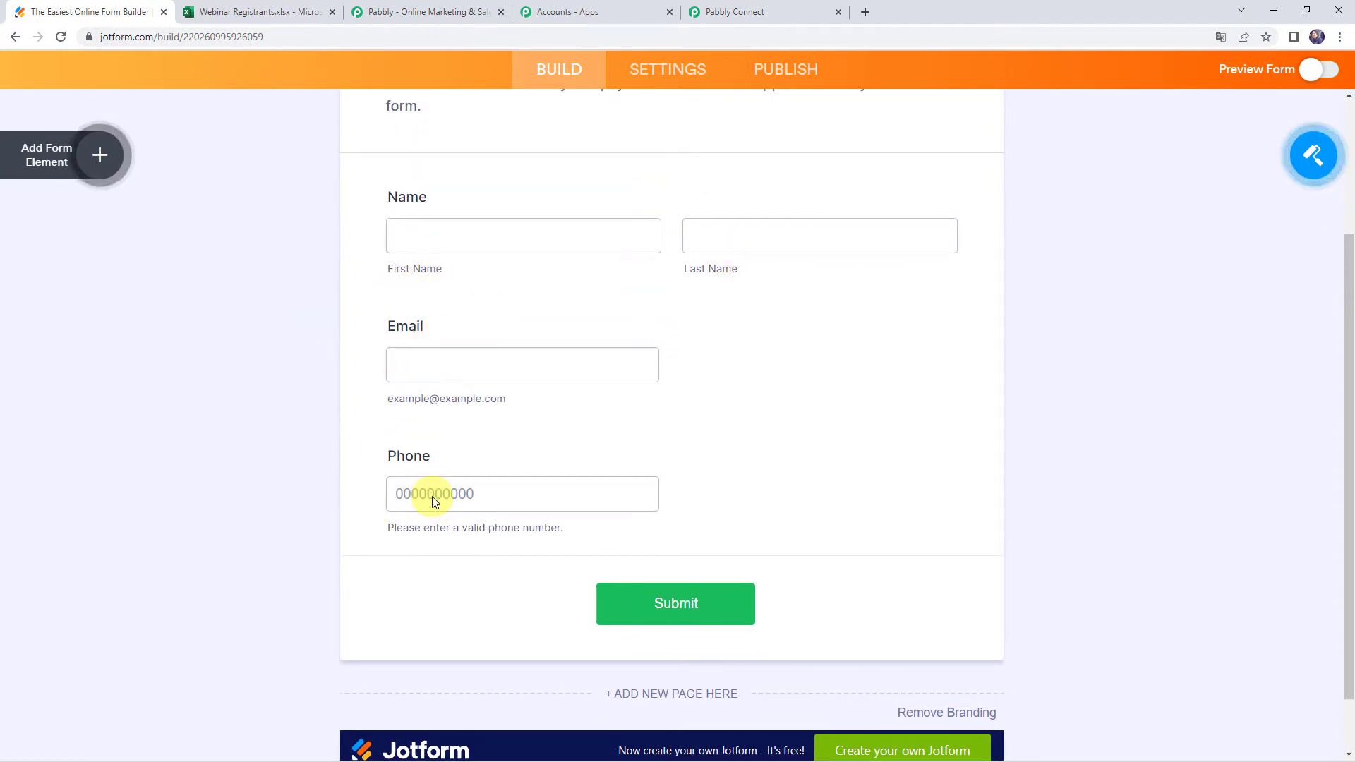
scroll(427, 494, up, 3)
scroll(432, 501, up, 2)
scroll(429, 502, down, 3)
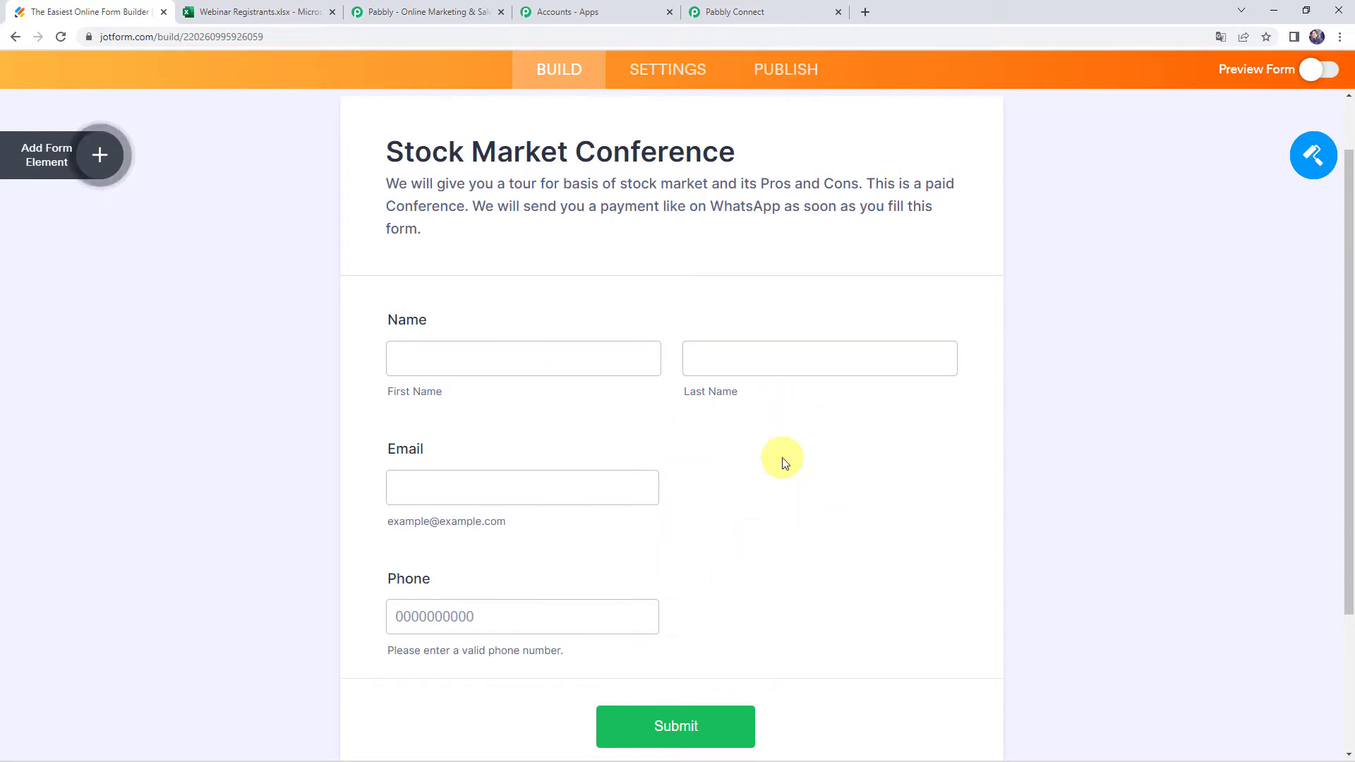
scroll(776, 424, up, 2)
In the form's Settings > Integrations, search 'webh' and open the WebHooks integration
click(669, 131)
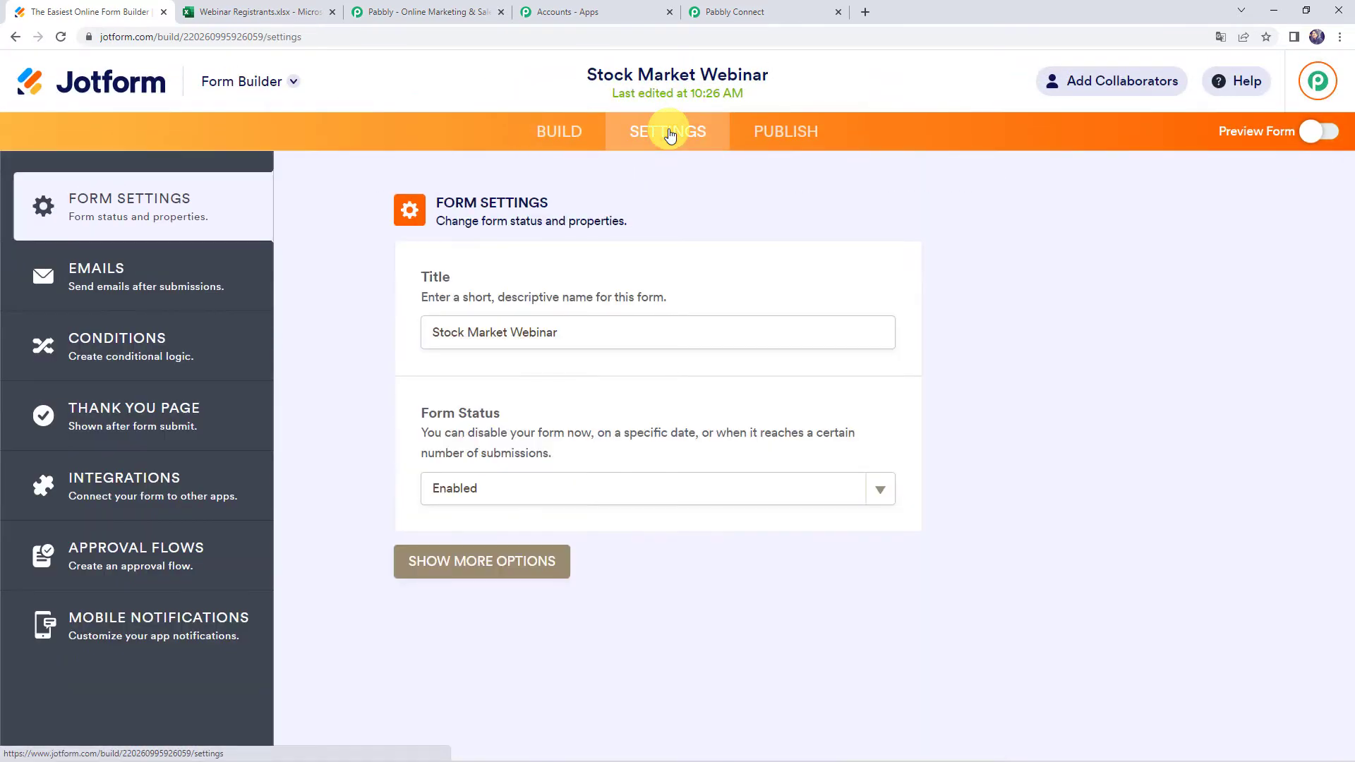
click(142, 485)
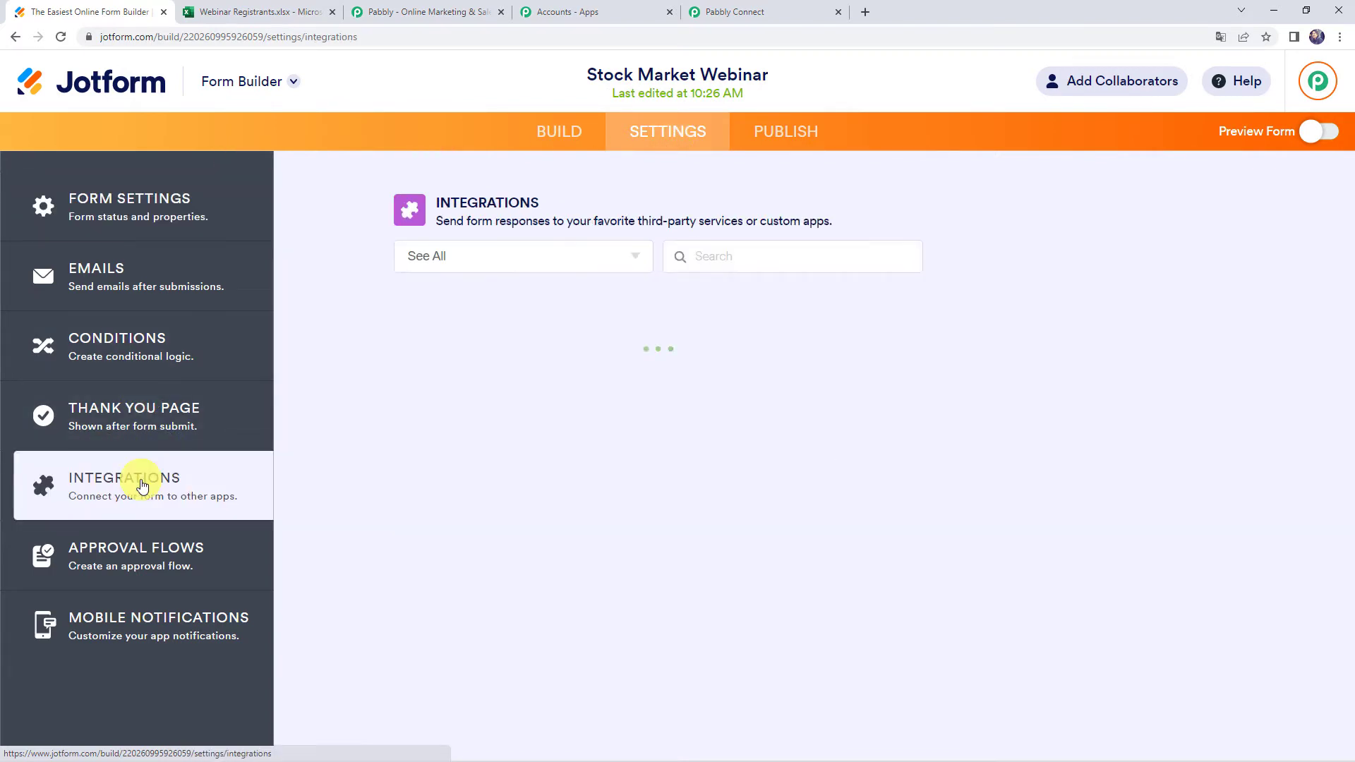
click(711, 257)
text(webh)
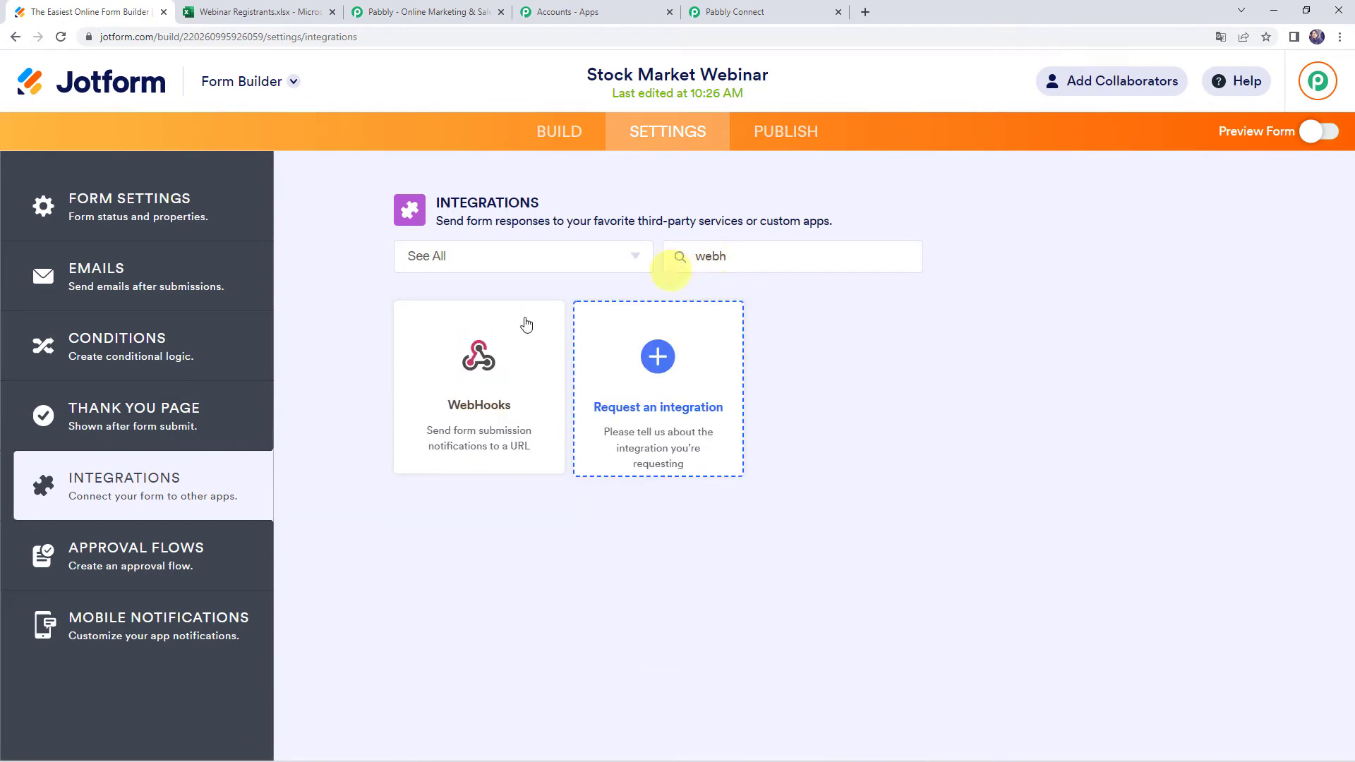
click(434, 405)
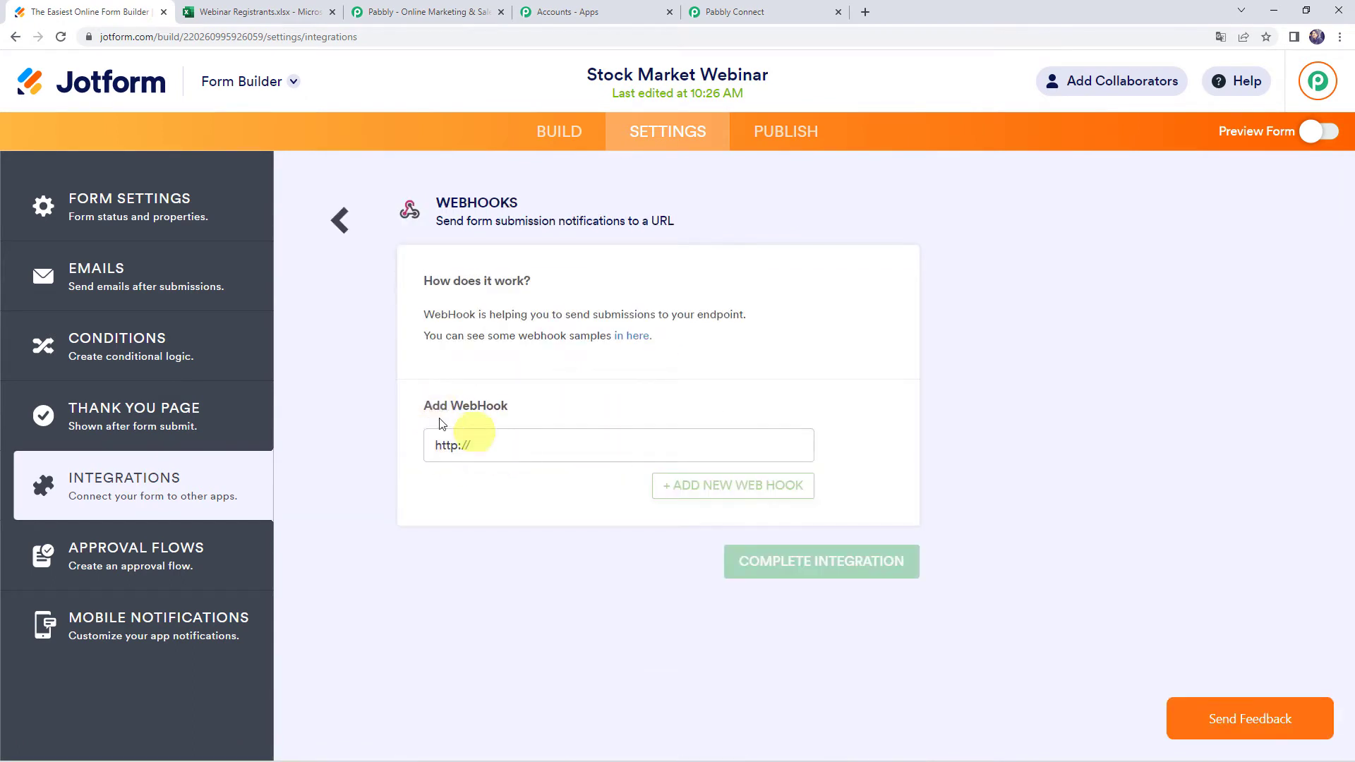
Replace the placeholder URL with the pasted Pabbly webhook URL and complete the integration
triple_click(431, 448)
key(BackSpace)
key(ctrl+v)
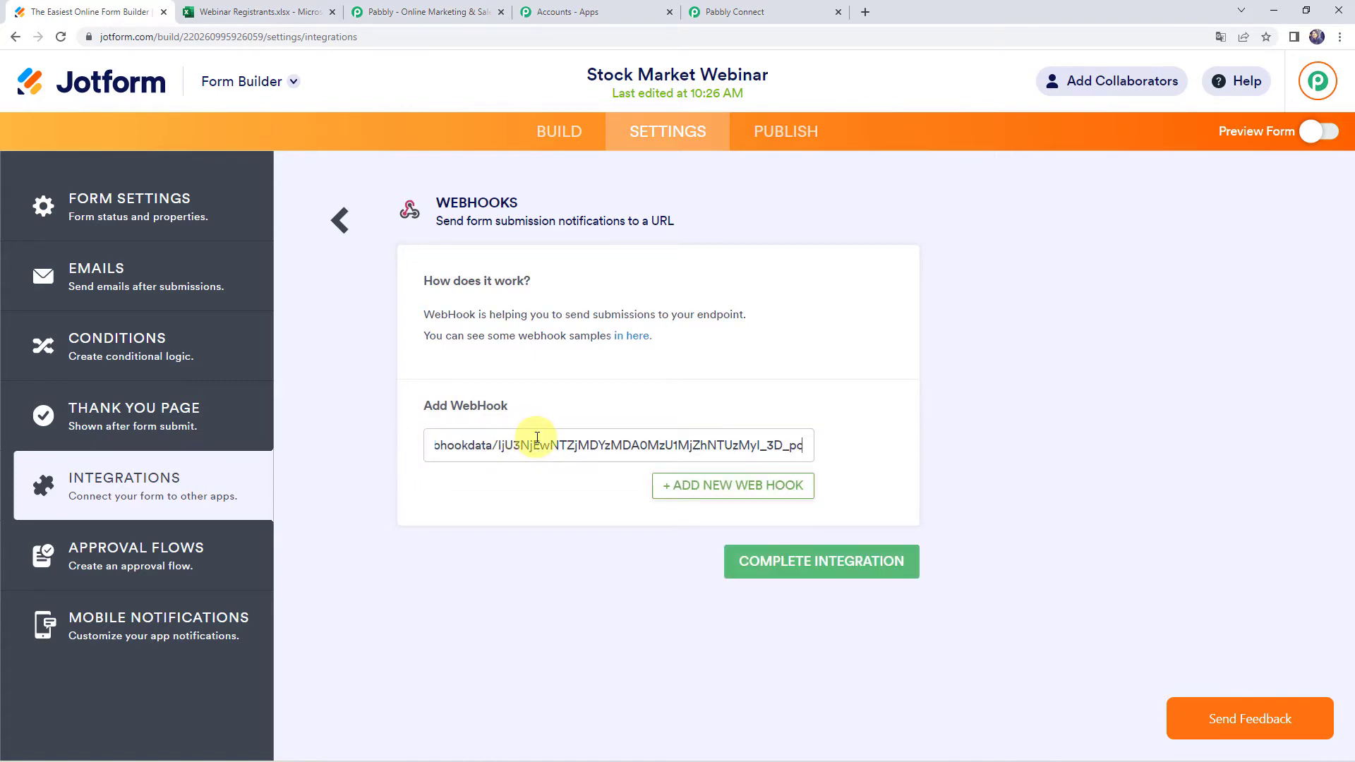
click(799, 572)
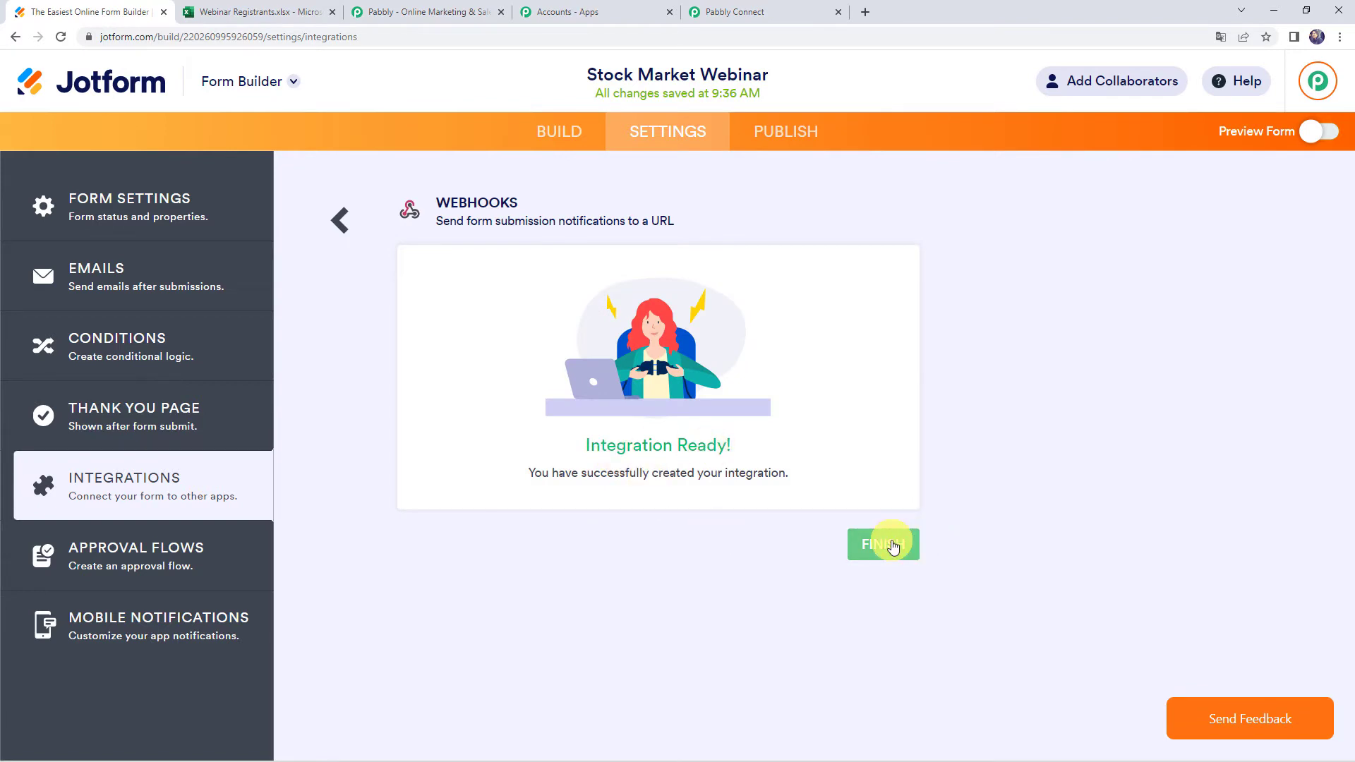
click(894, 544)
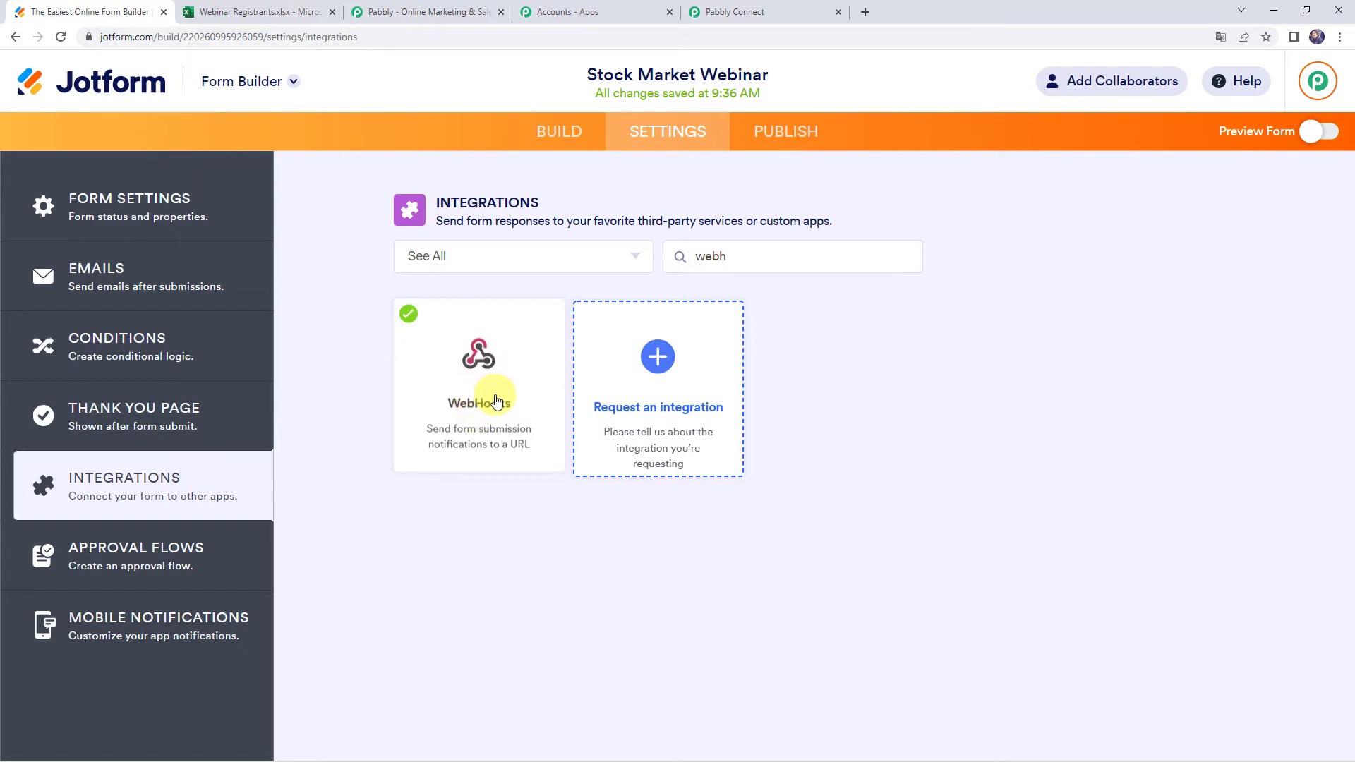
click(742, 10)
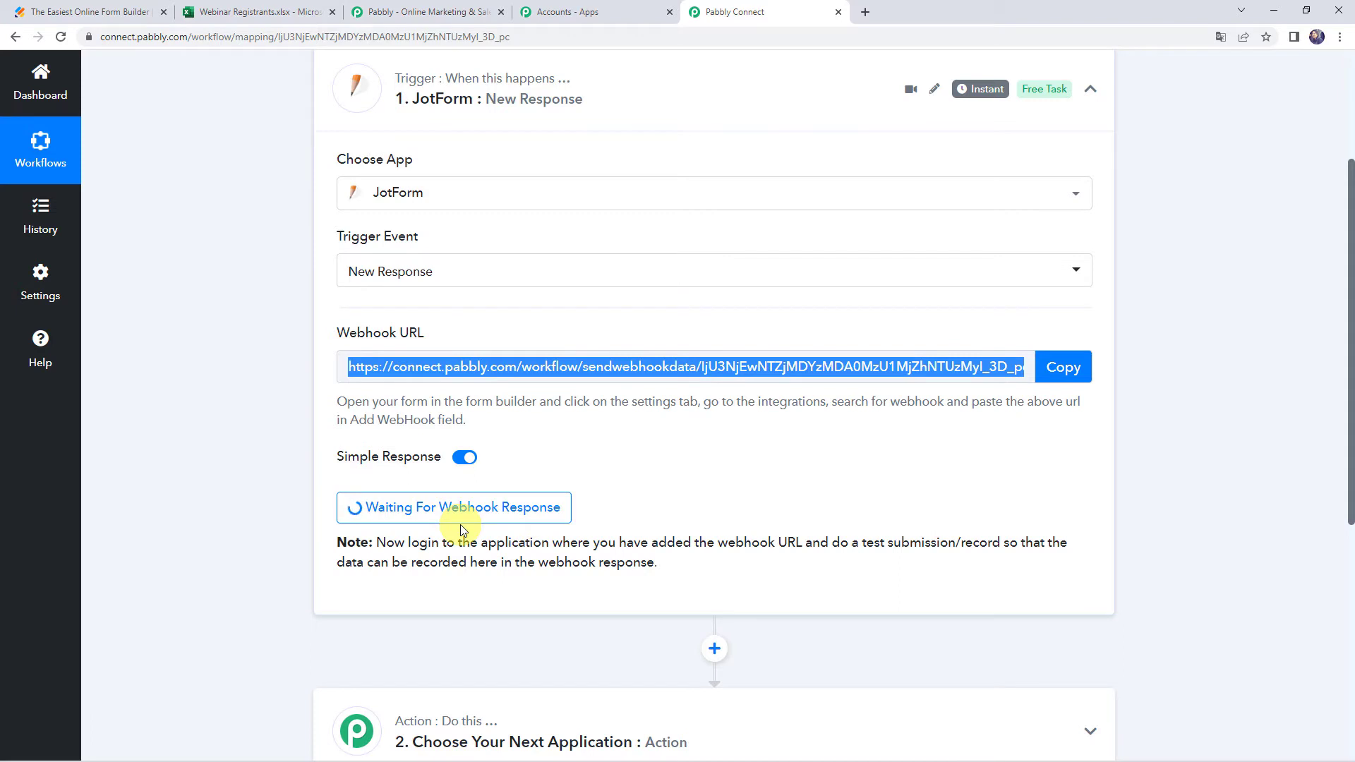
click(249, 506)
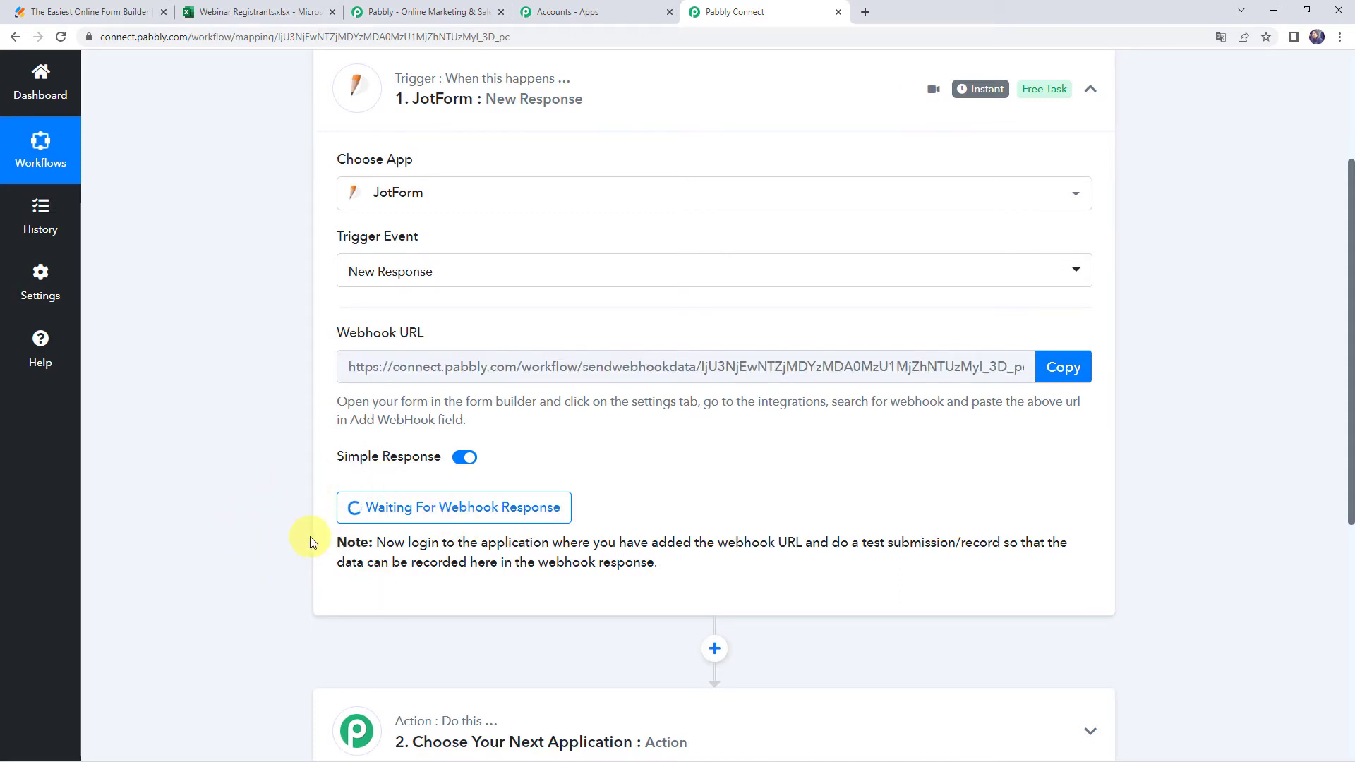
Publish the Stock Market Conference form and open the live form in a new tab
click(103, 15)
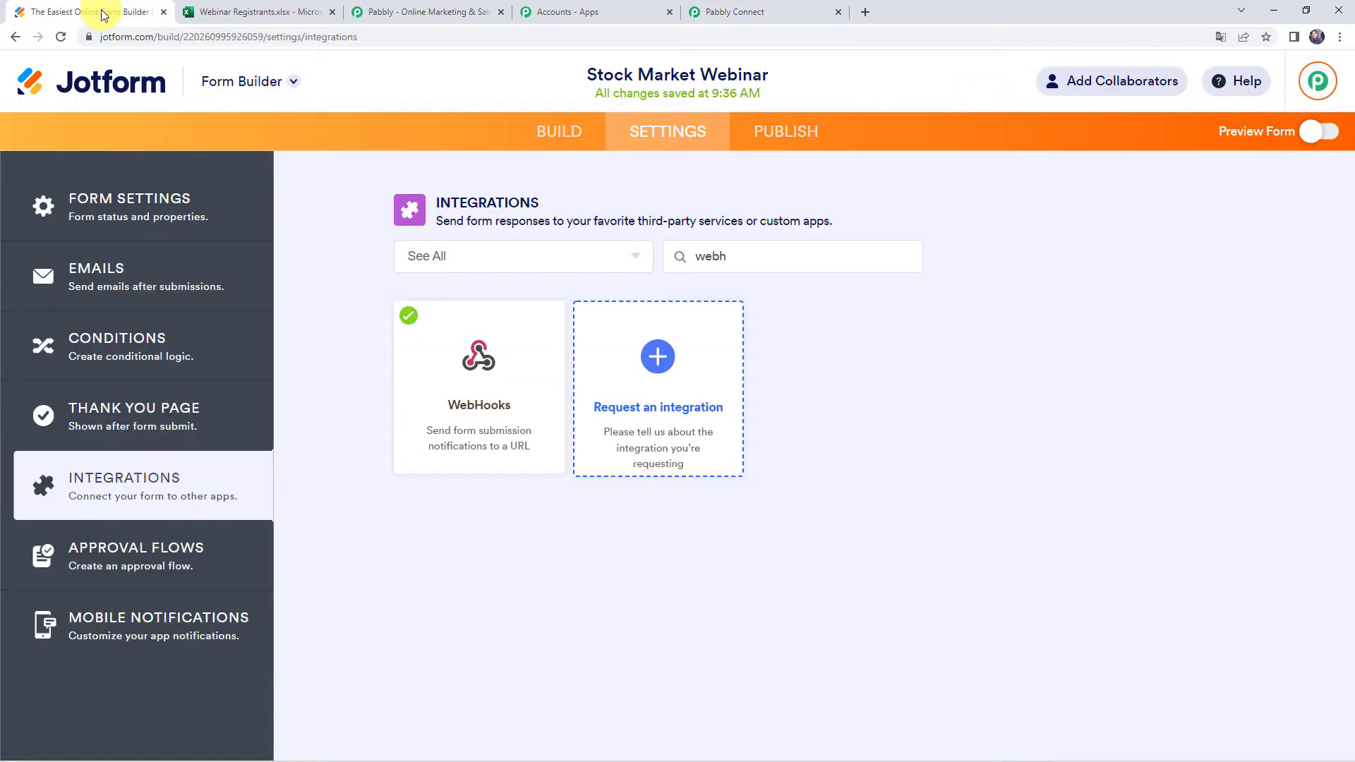
click(793, 146)
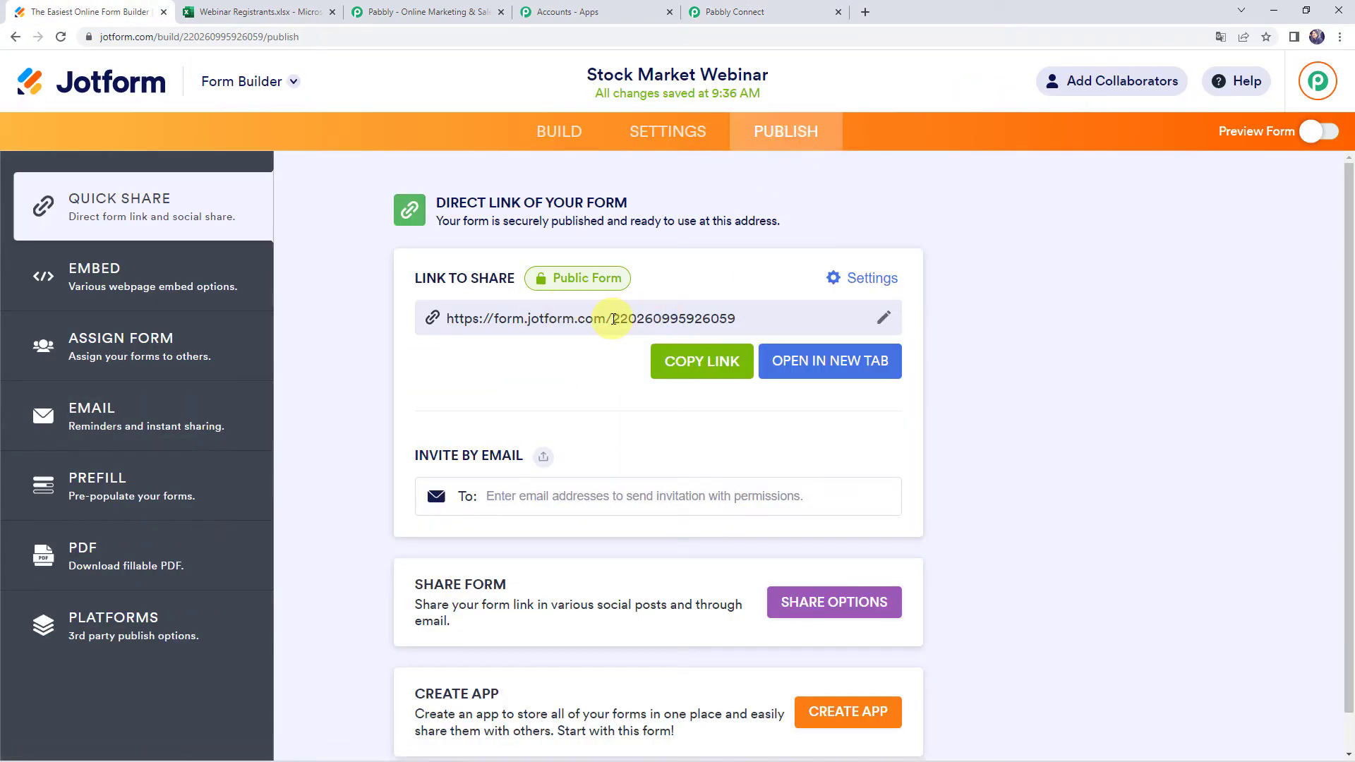
click(815, 361)
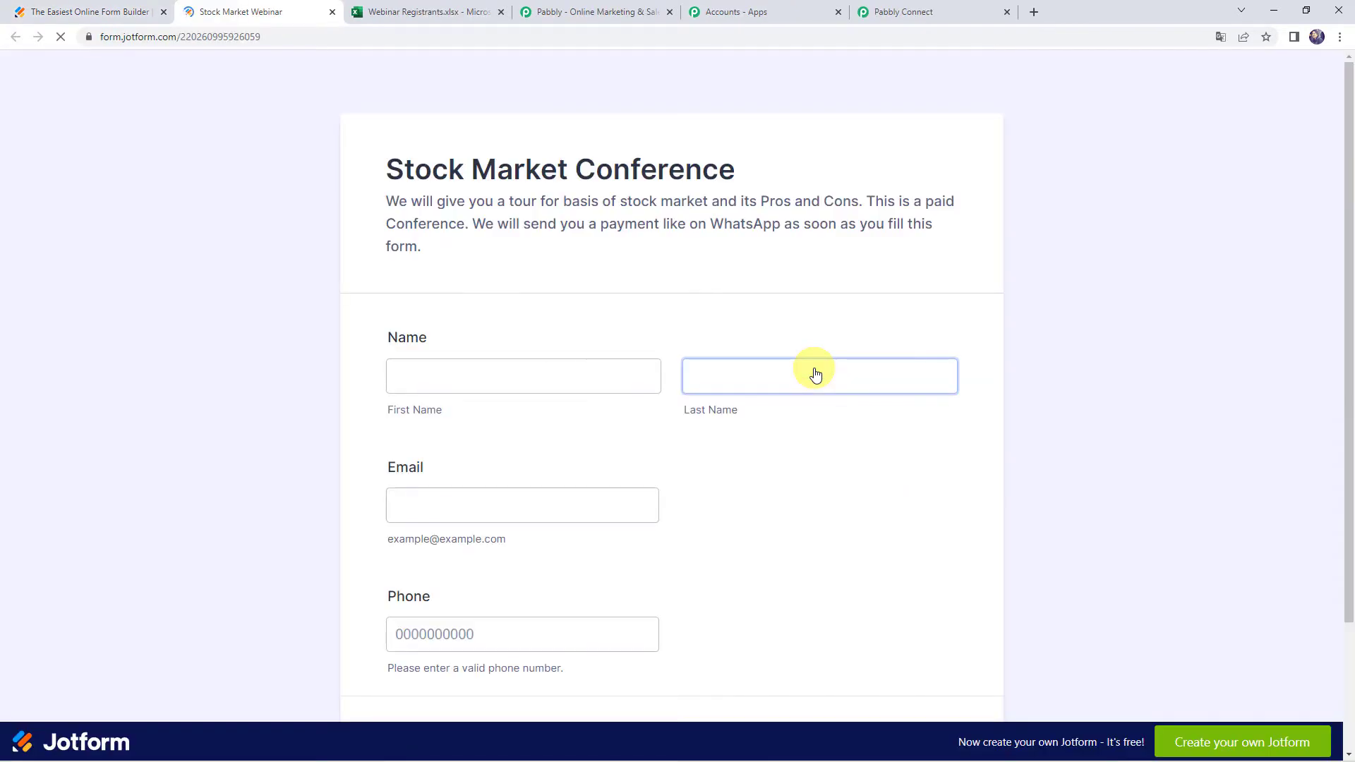
Fill in a demo first and last name, an e-mail address and a phone number, then submit
click(496, 379)
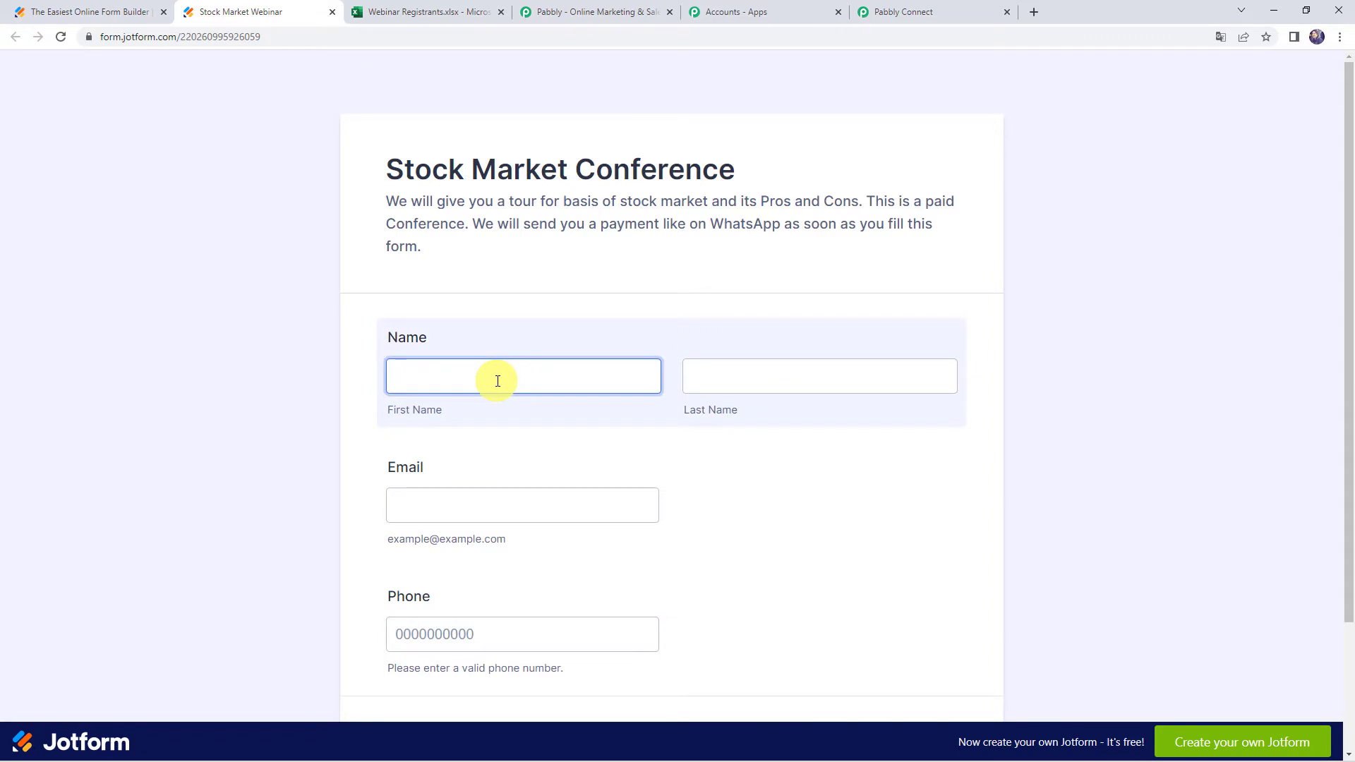
text(Demo)
key(Tab)
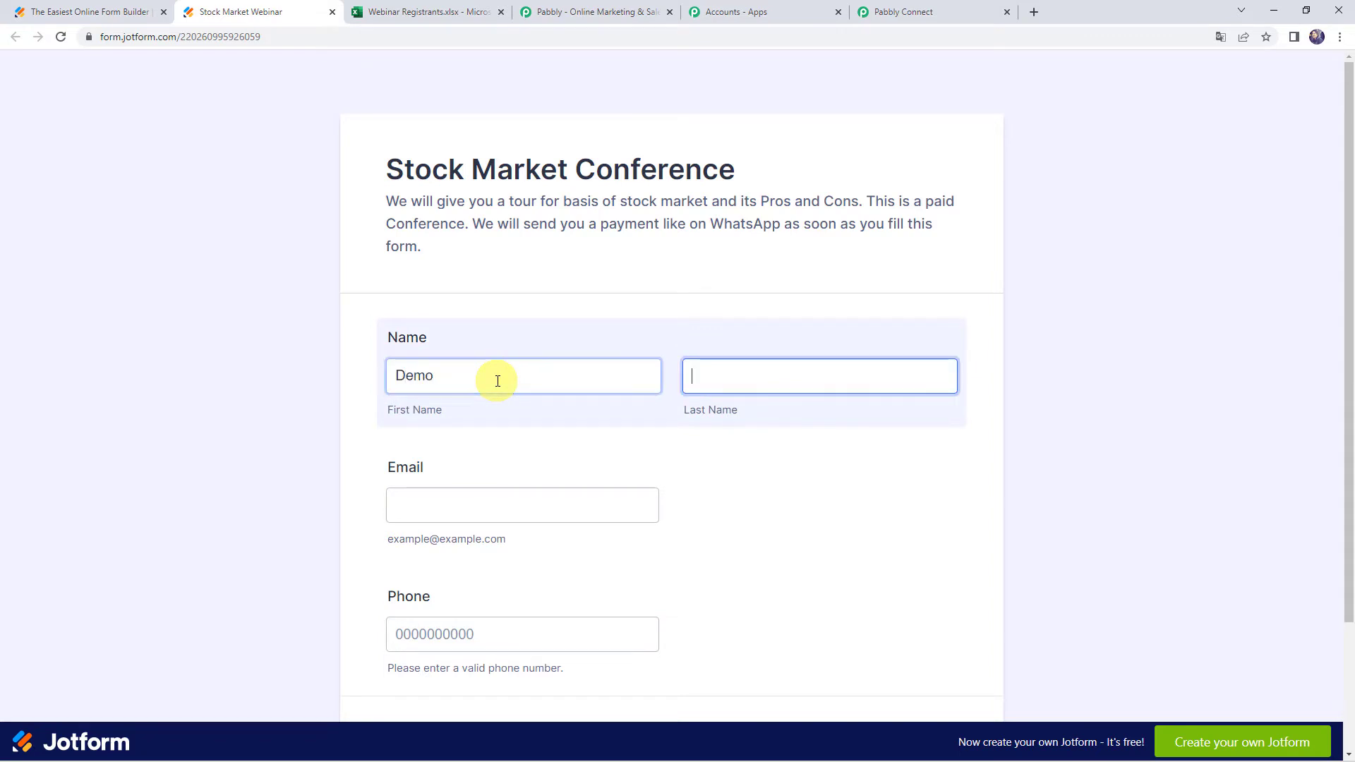
text(Name)
key(Tab)
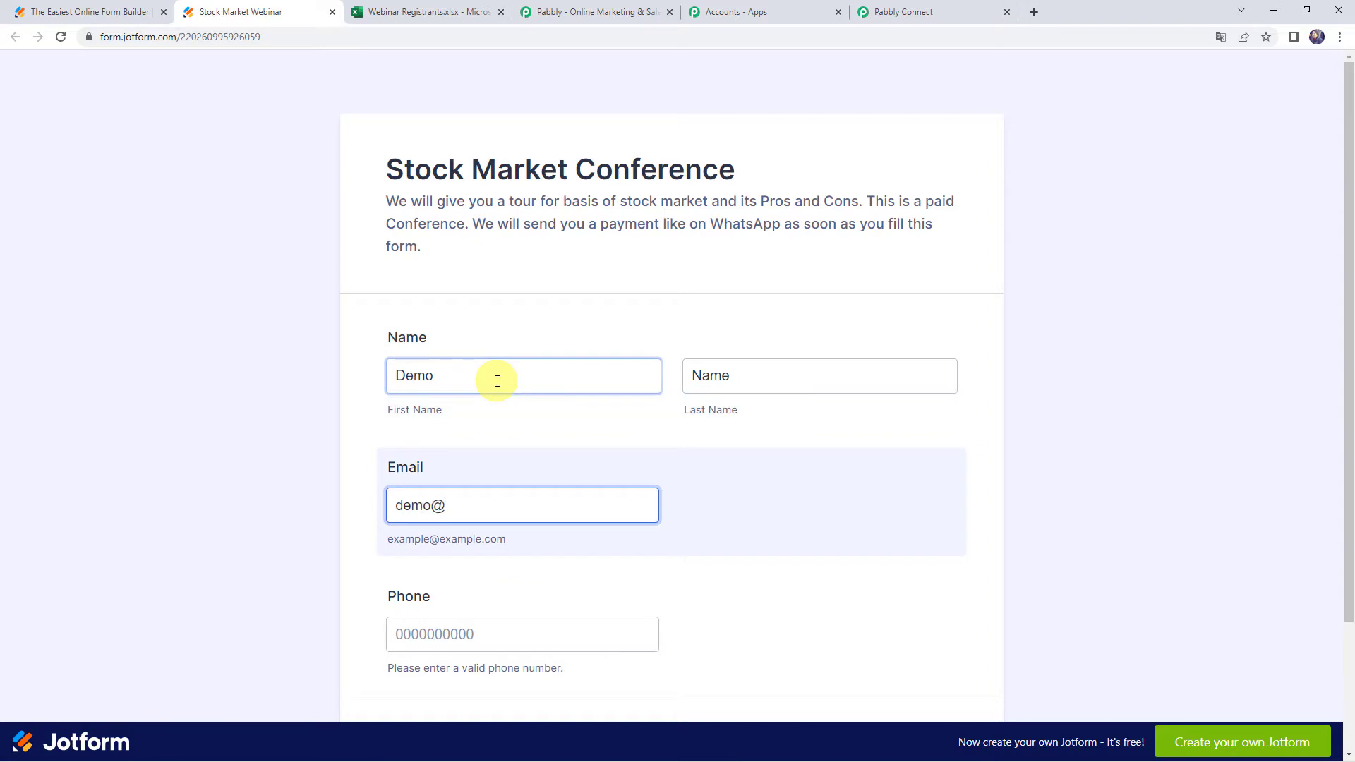
key(Tab)
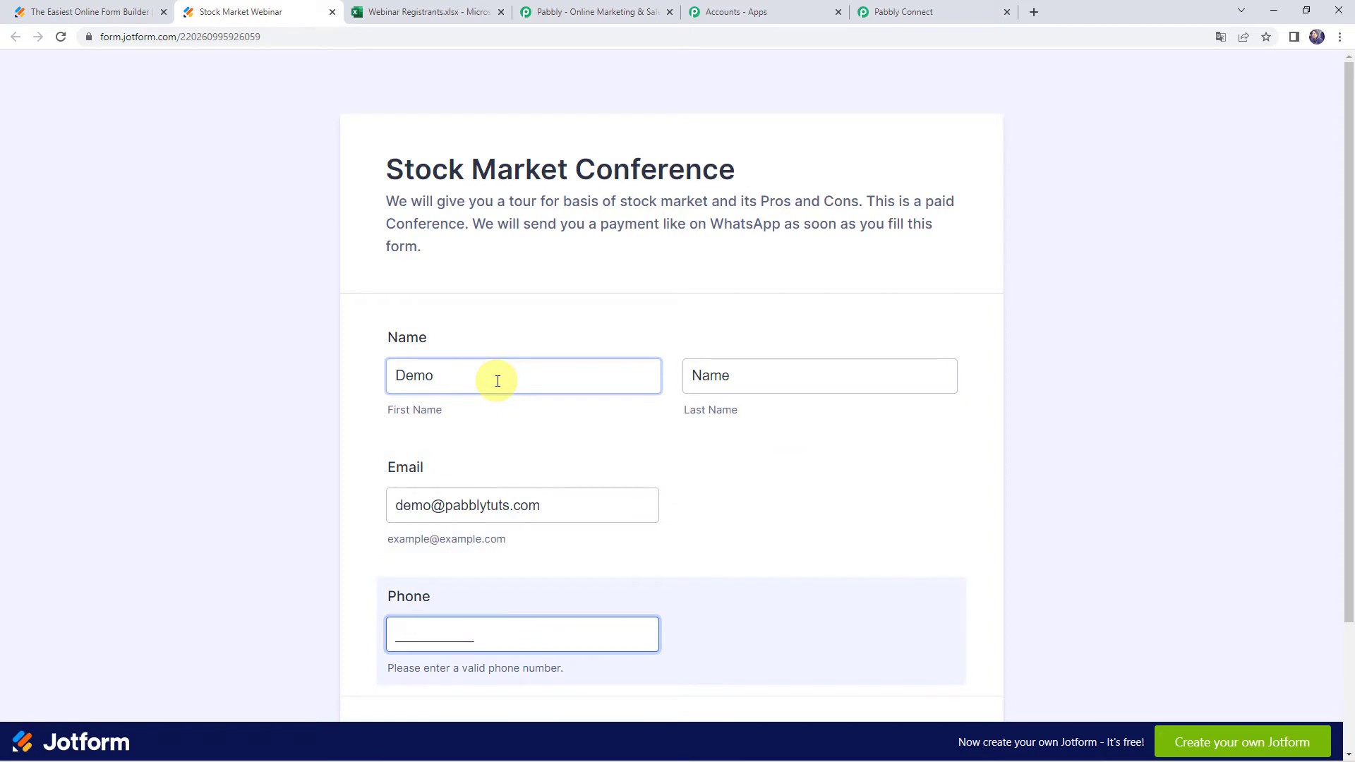
text(8000000000)
scroll(538, 565, down, 2)
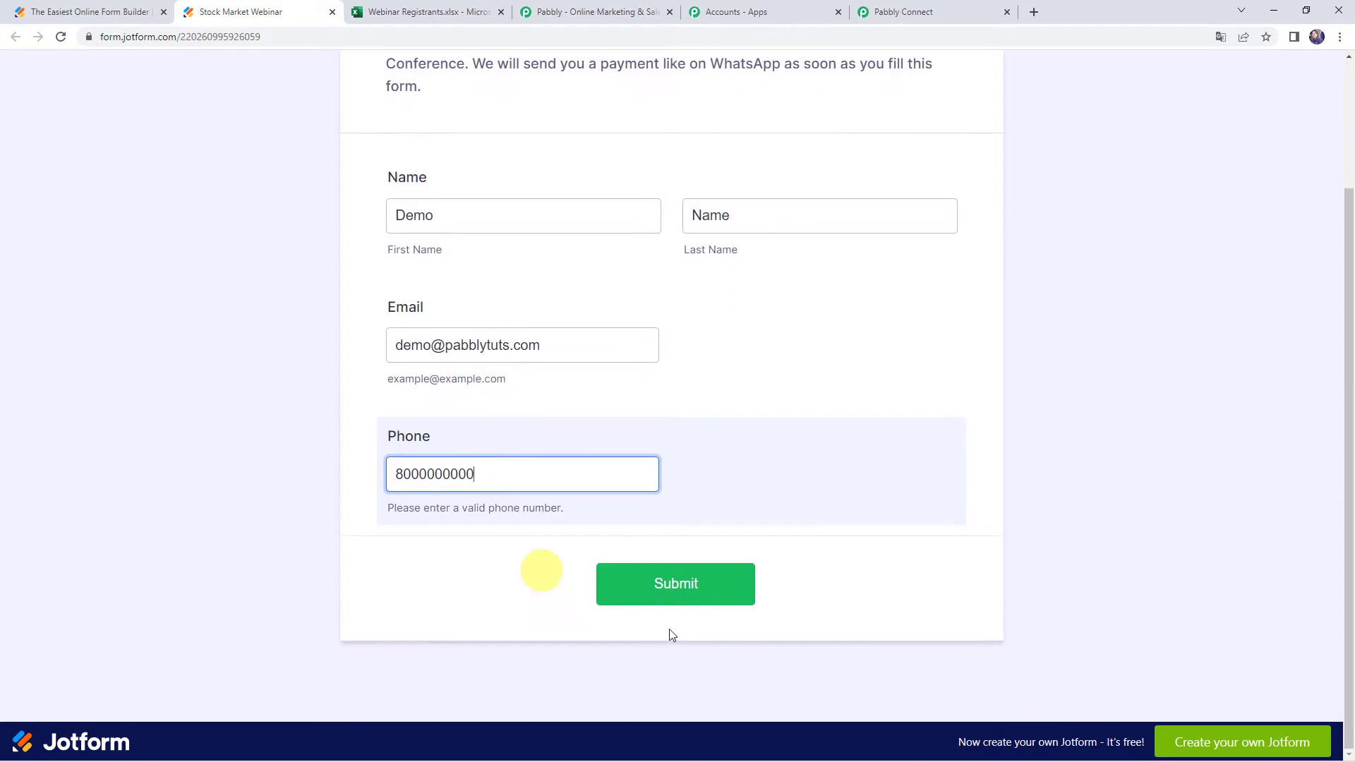
click(667, 596)
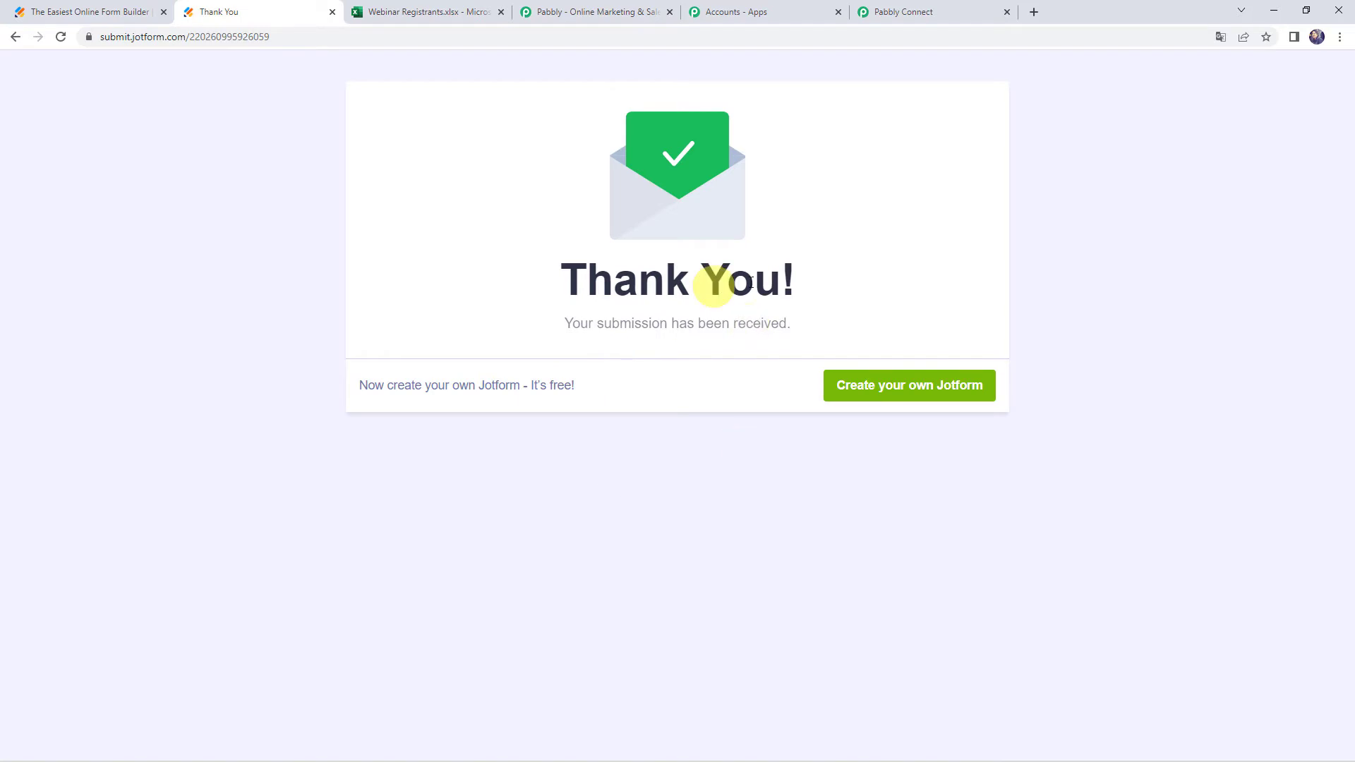
In Pabbly Connect, verify the captured FormTitle 'Stock Market Webinar' and the submitted name, email and phone values
click(917, 14)
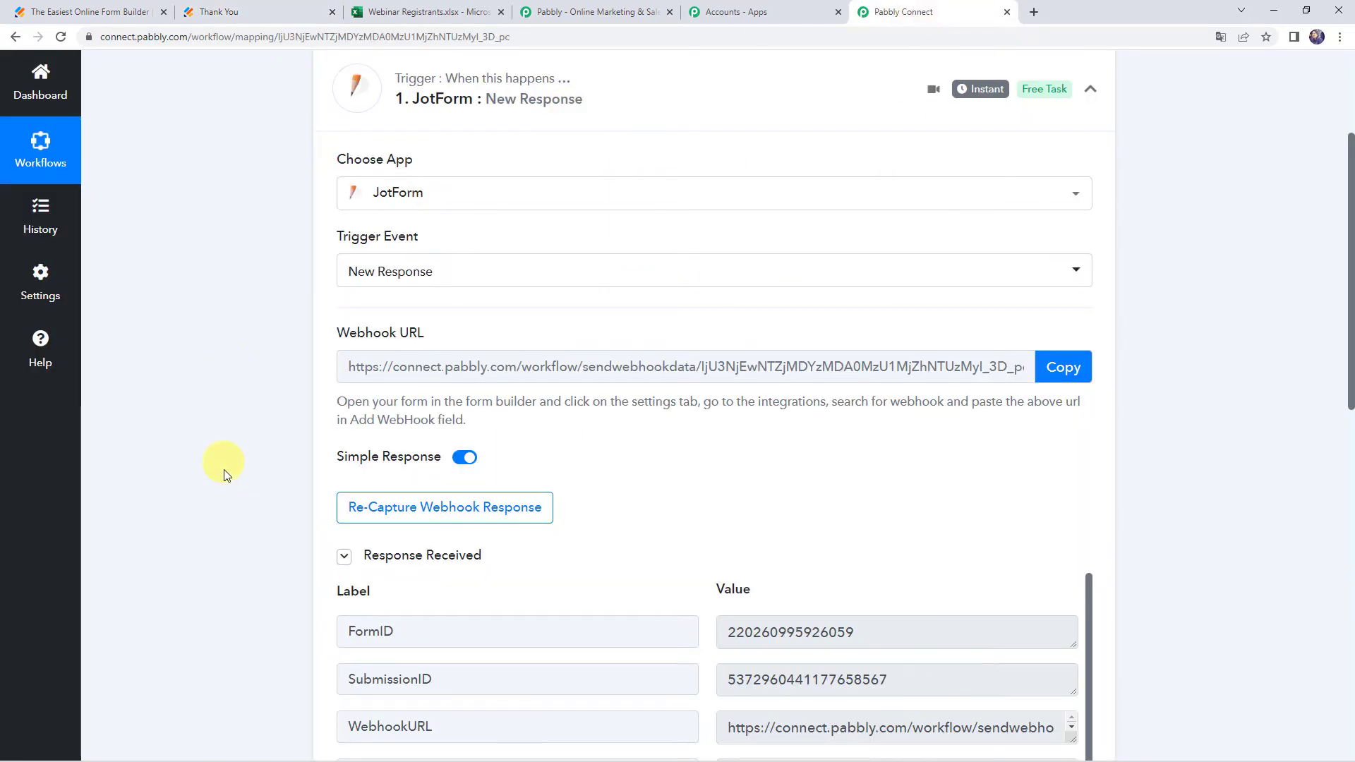
scroll(224, 475, down, 5)
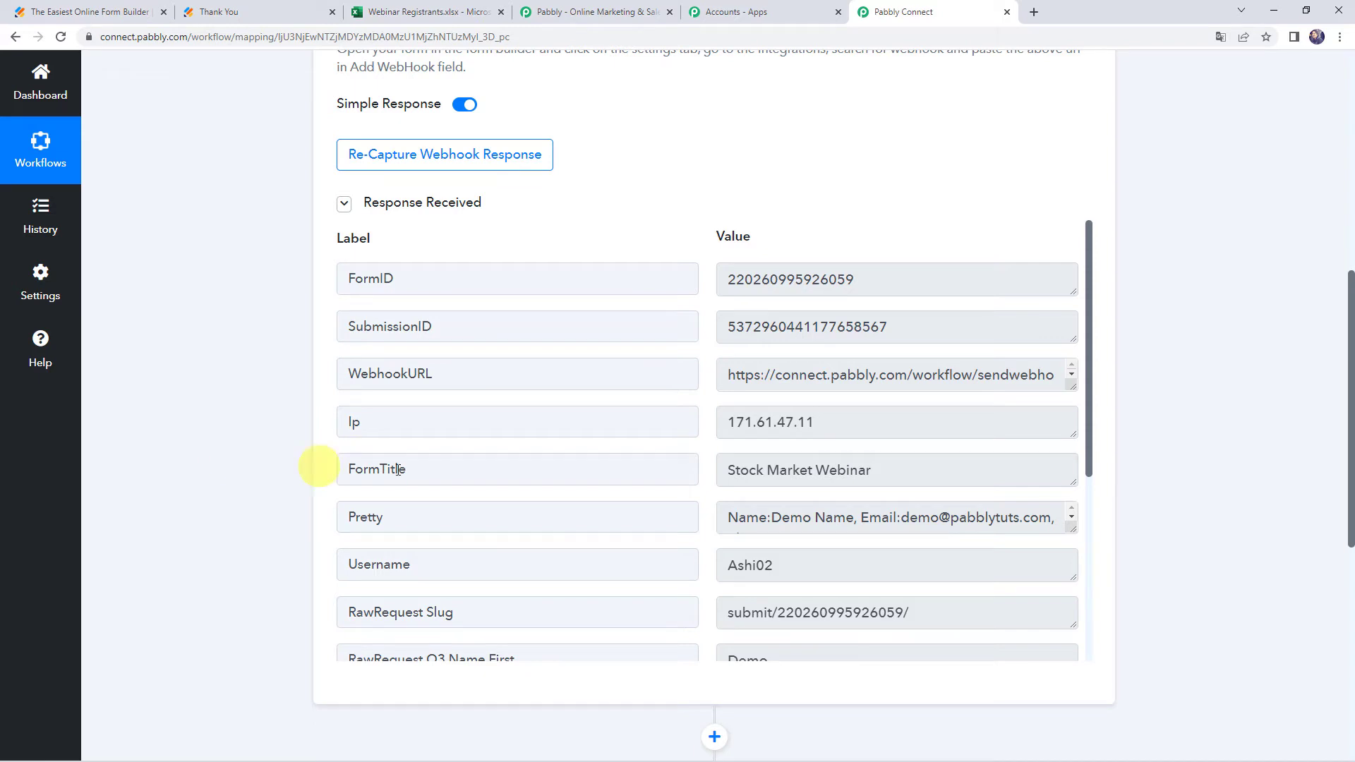
drag(345, 470, 448, 468)
drag(963, 475, 685, 472)
scroll(684, 472, down, 5)
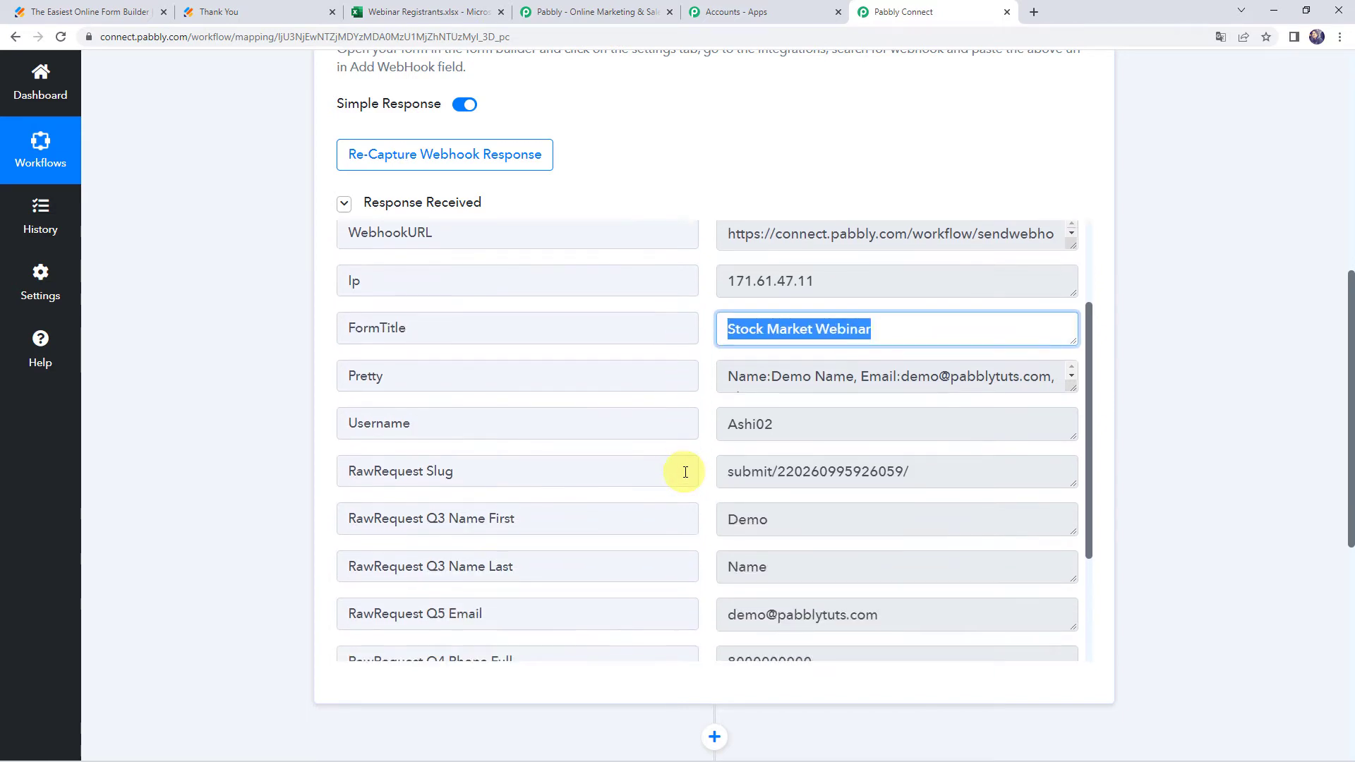
click(810, 342)
click(614, 338)
drag(811, 400, 690, 400)
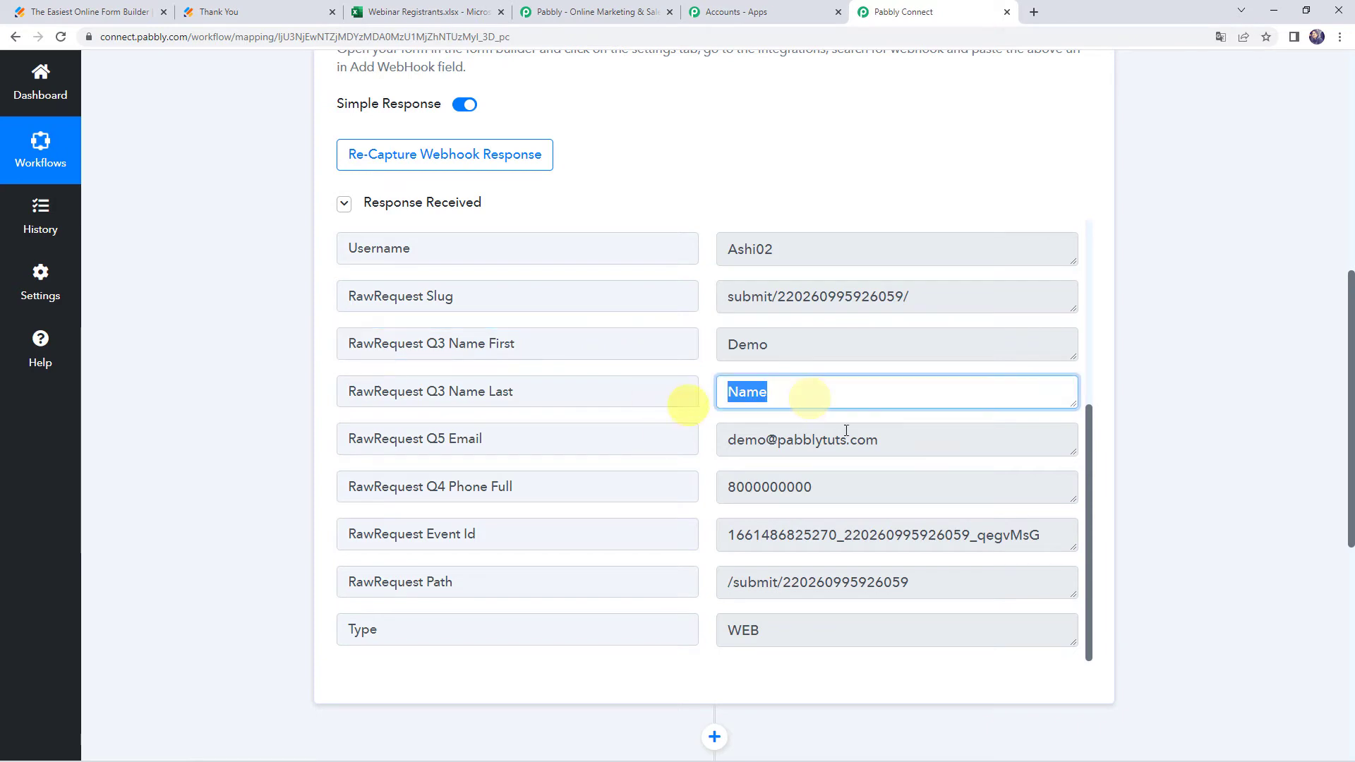
drag(928, 439, 614, 439)
drag(871, 488, 624, 487)
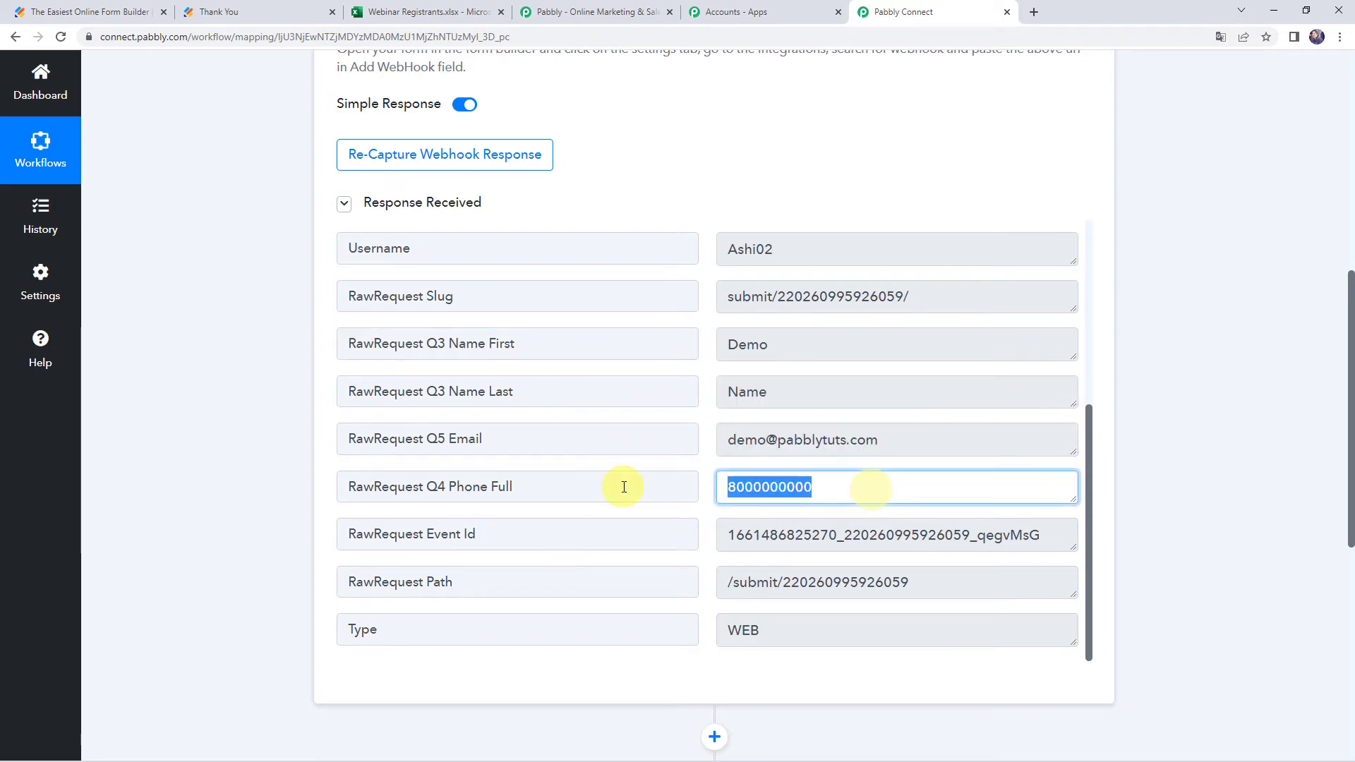
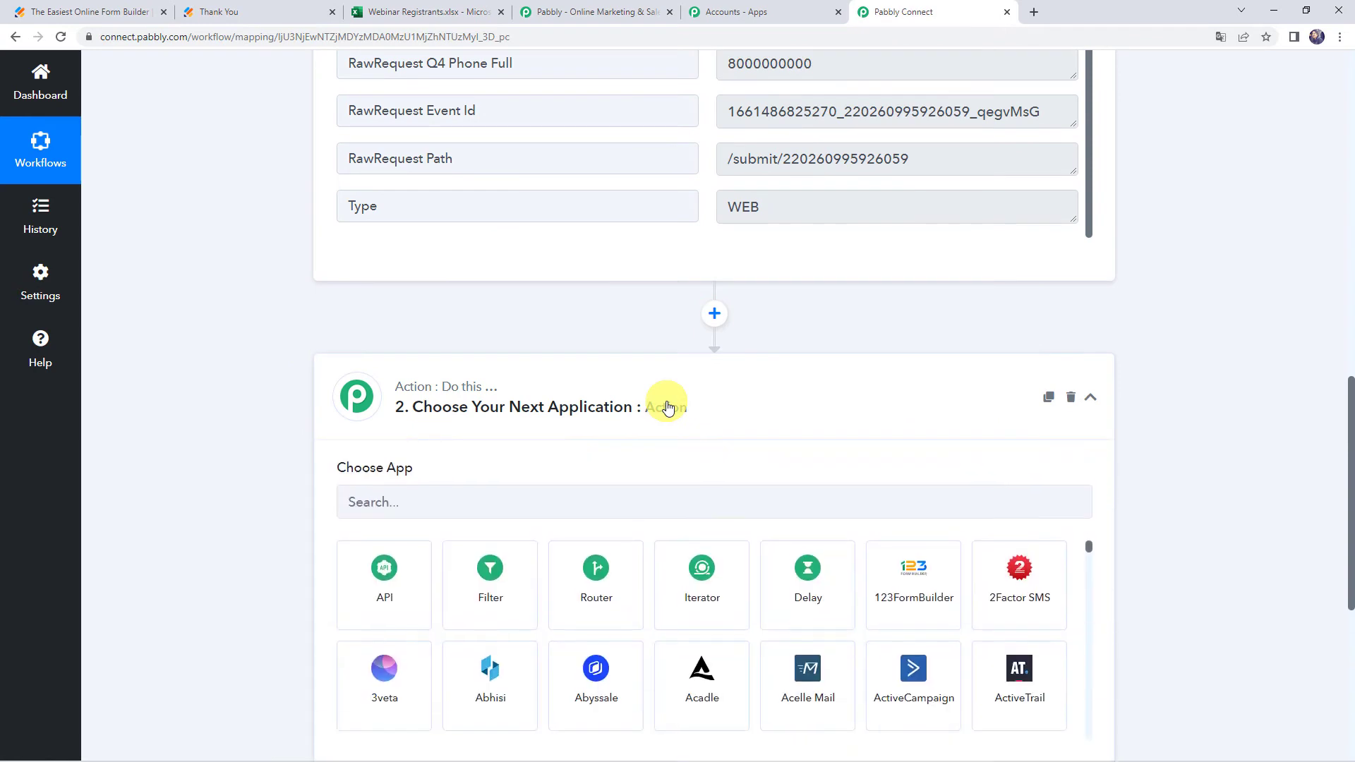
Set the action app to Microsoft Excel with the Add Row To Worksheet event
click(585, 367)
text(excel)
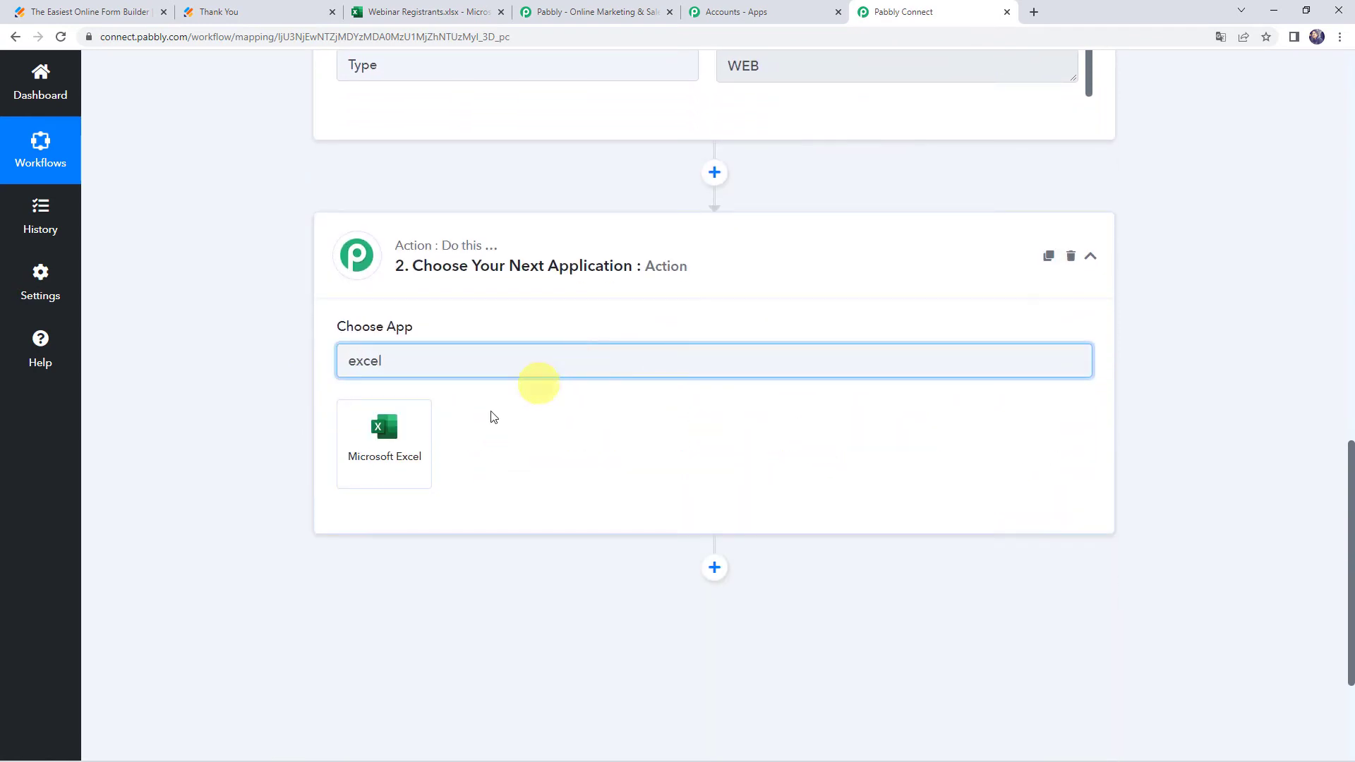
click(426, 439)
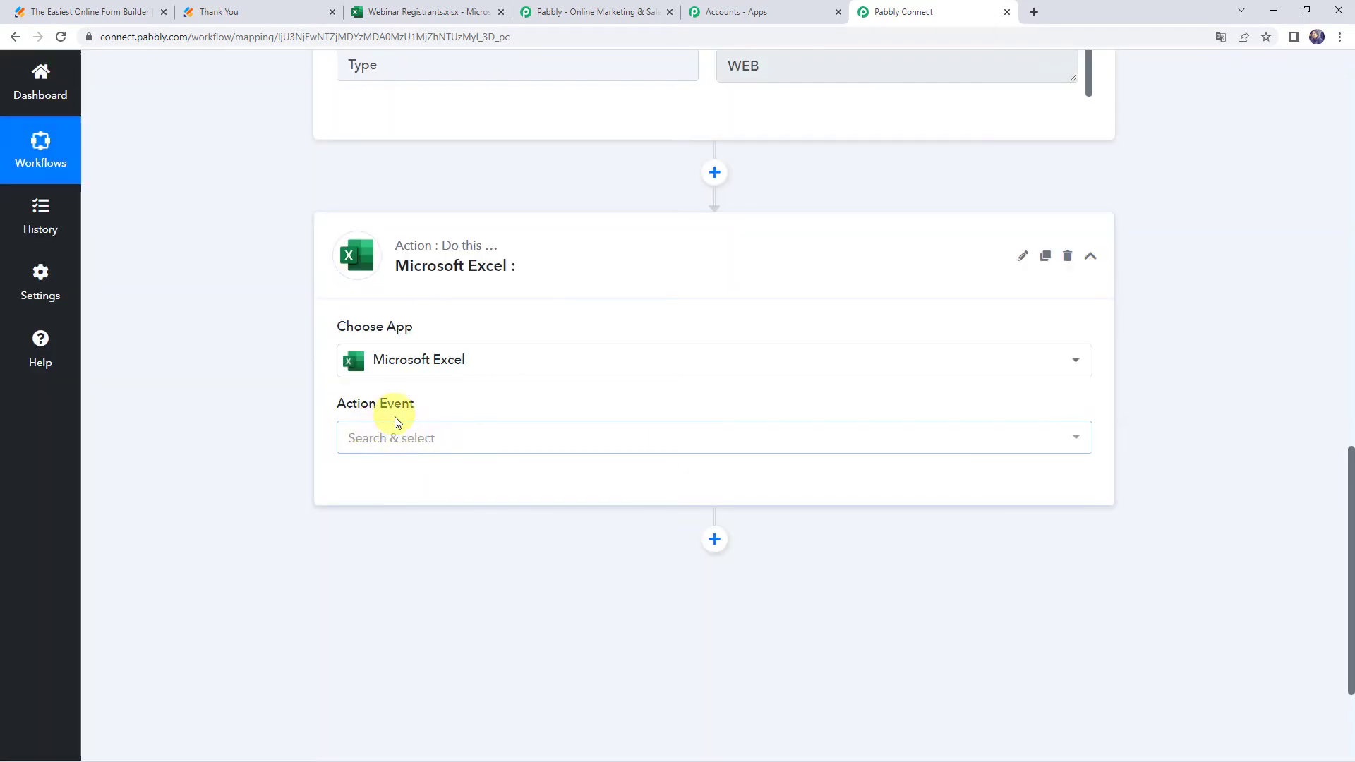
click(385, 438)
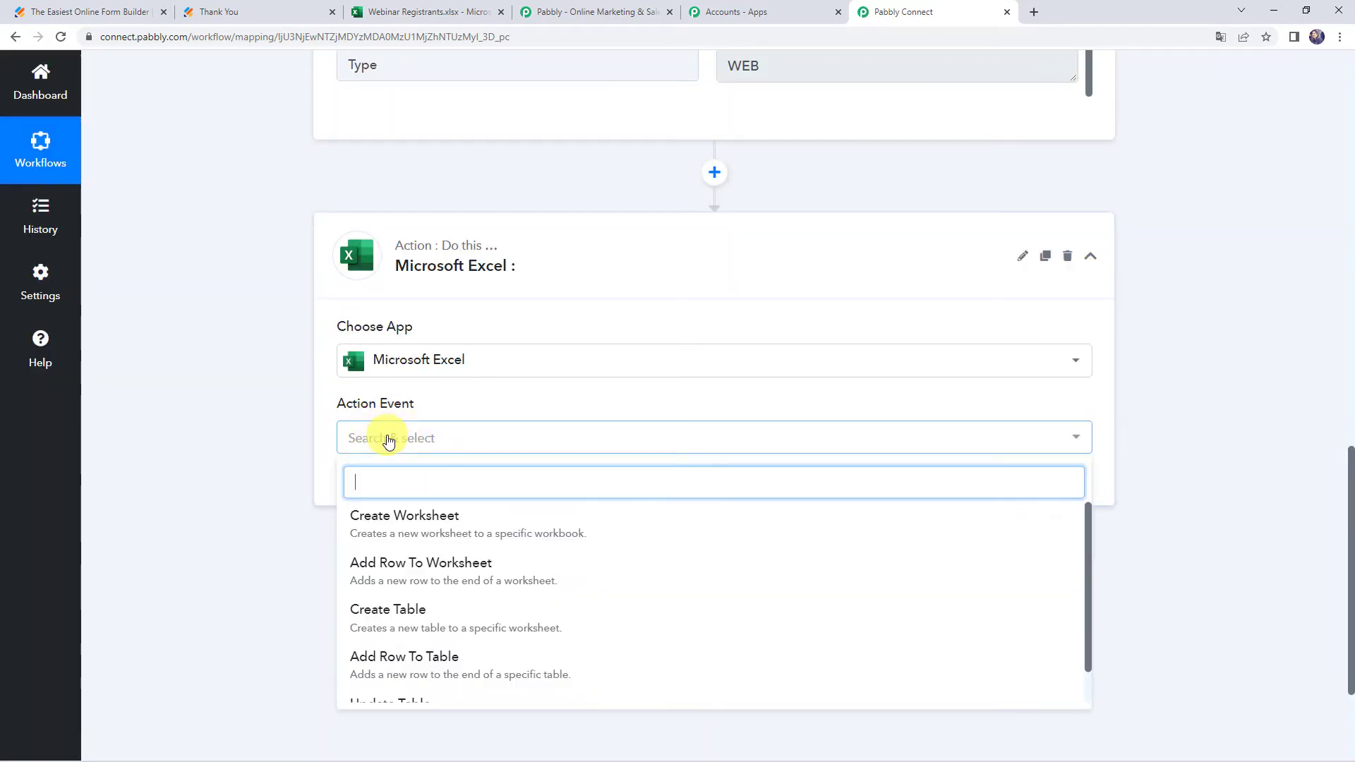
click(446, 571)
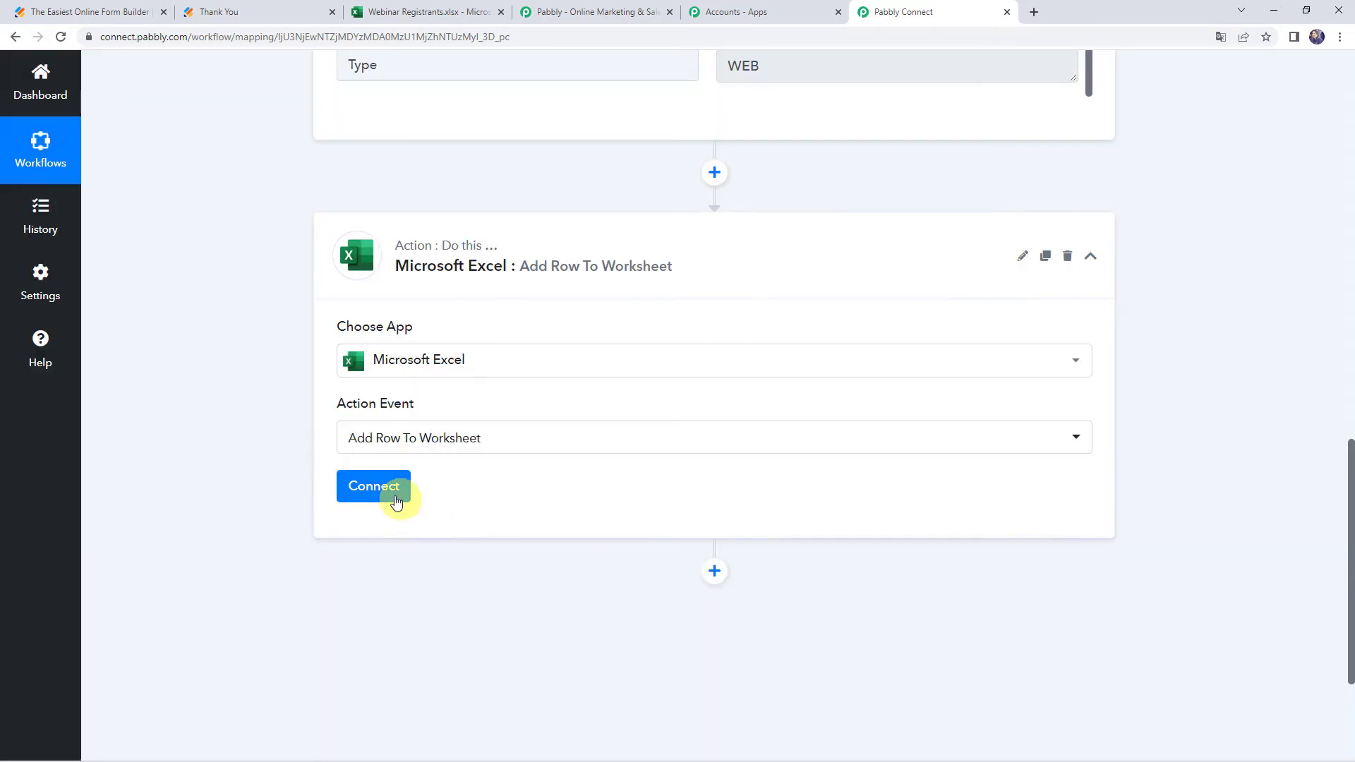
Add a new Microsoft Excel connection and grant Pabbly Connect access to the account
click(394, 499)
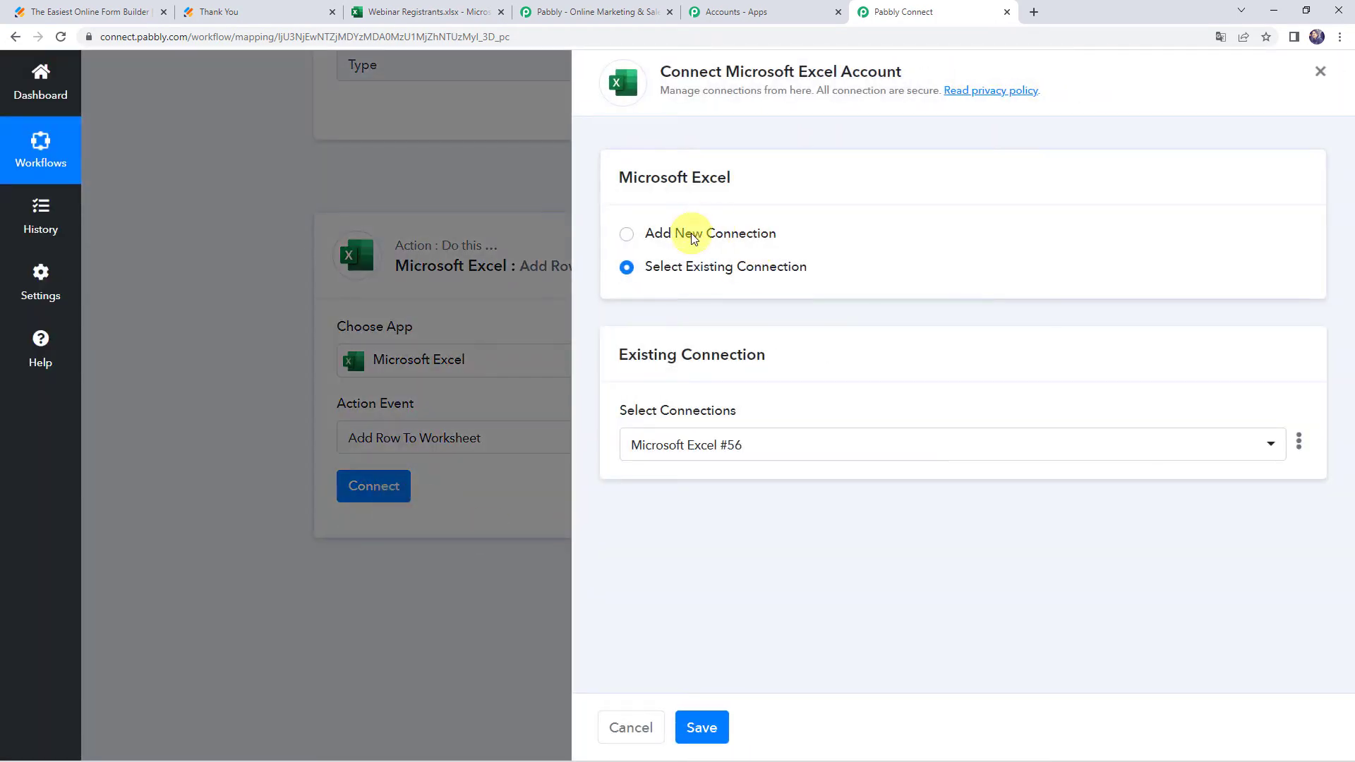
click(692, 236)
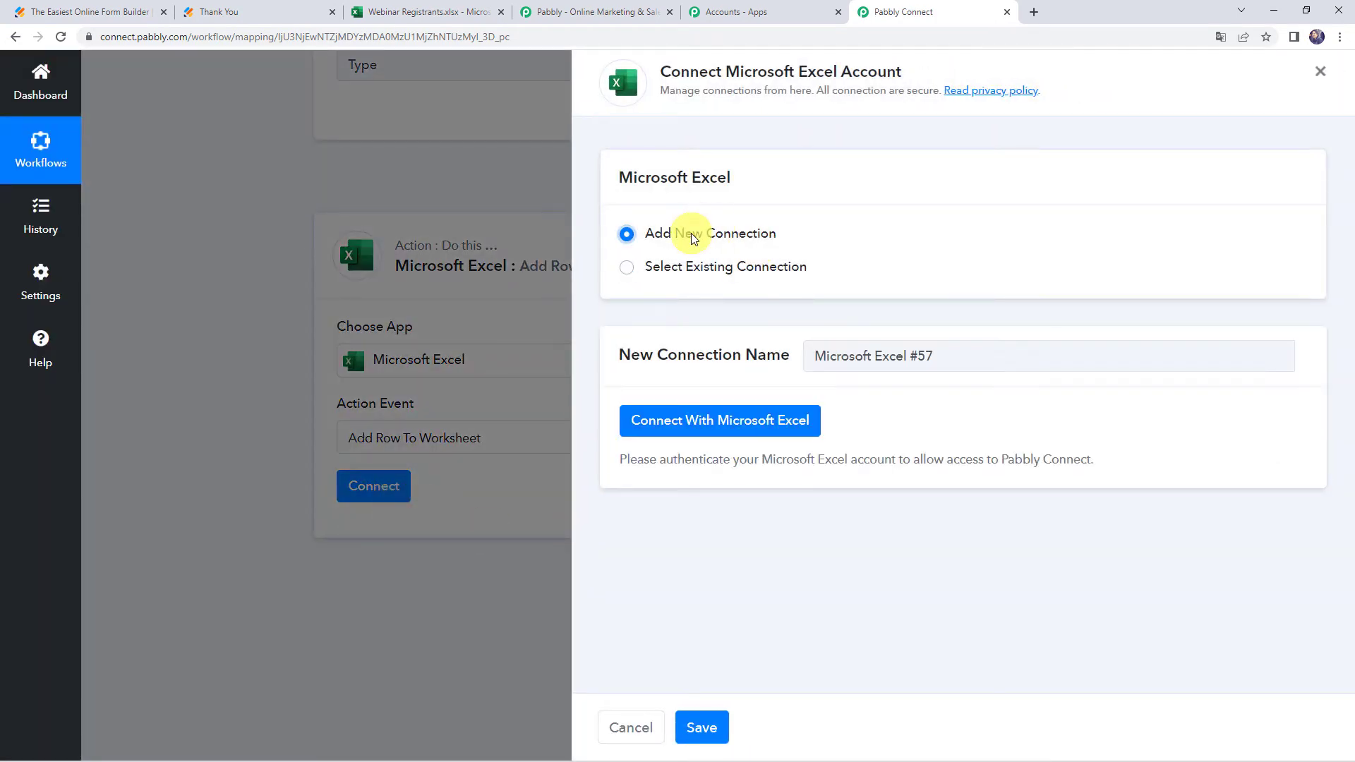
click(746, 424)
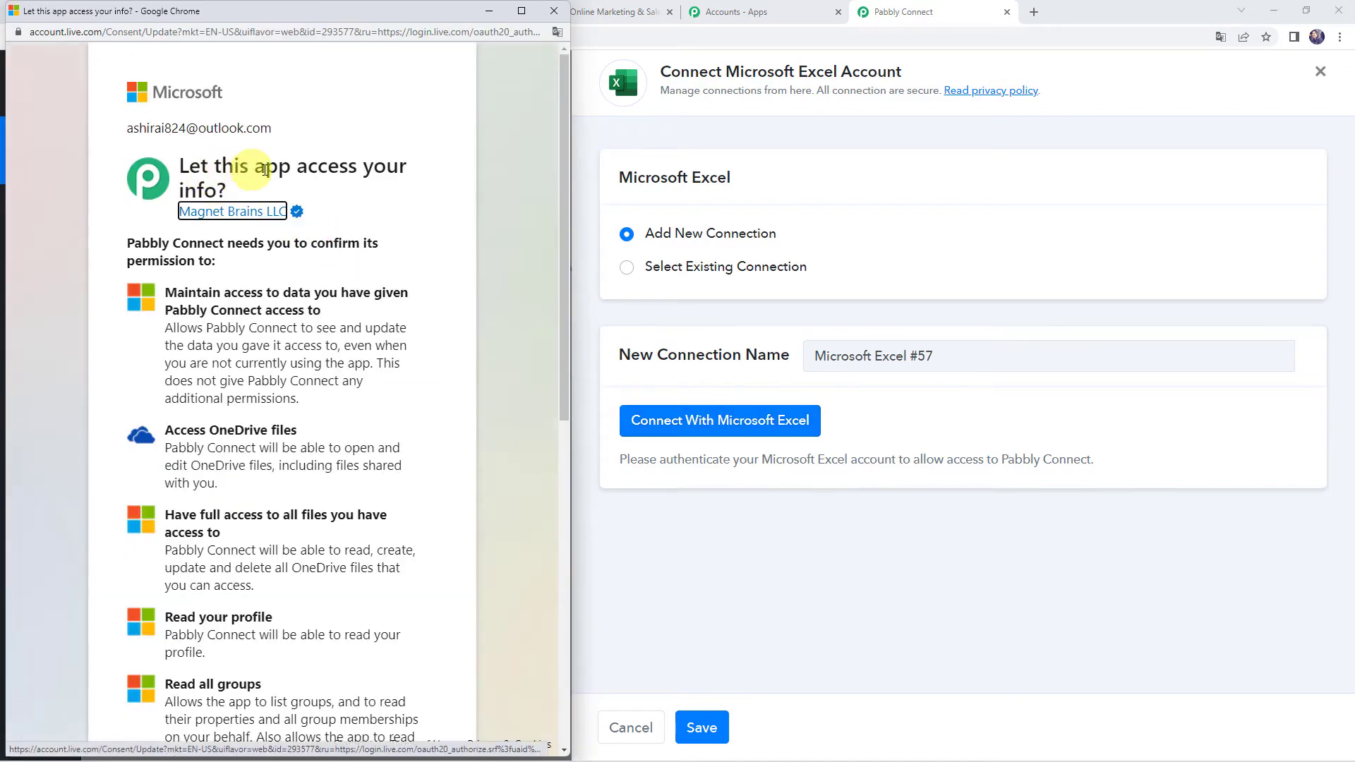
scroll(336, 351, down, 7)
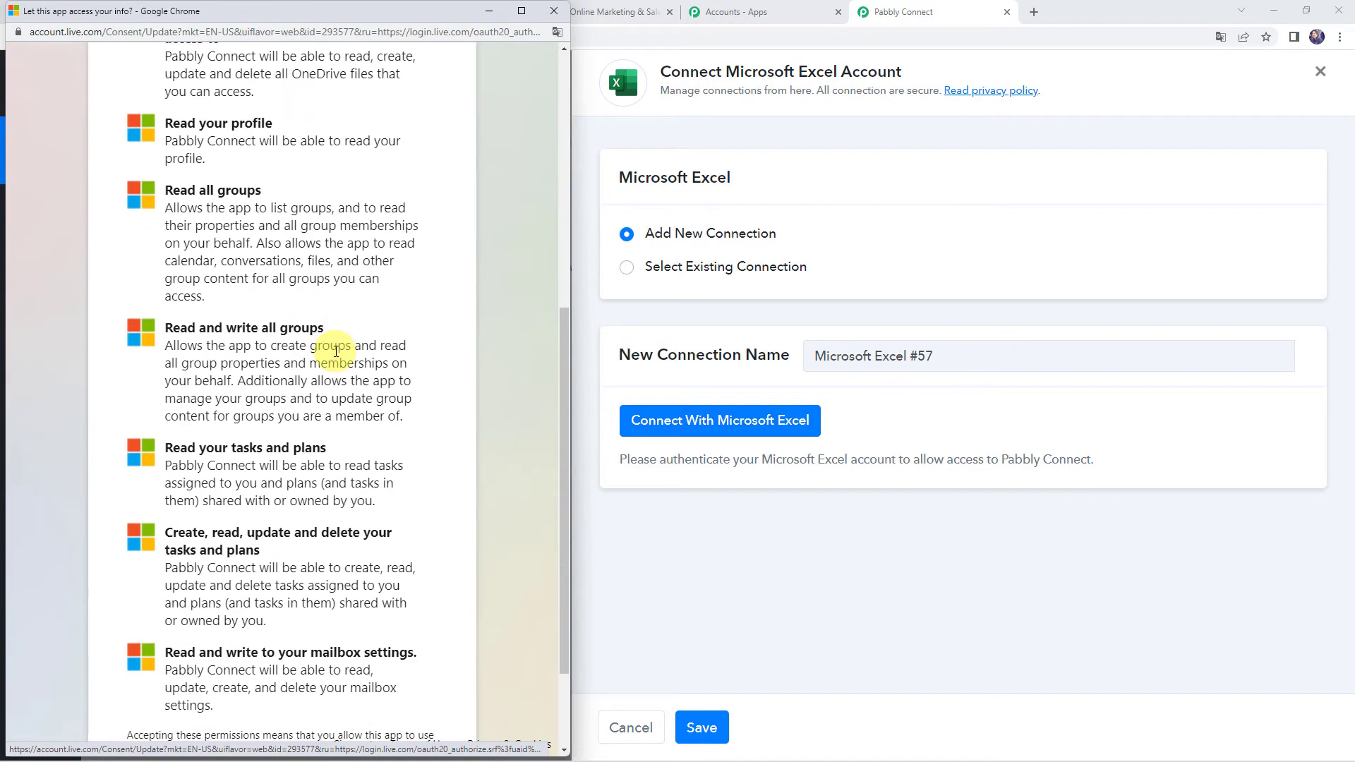
scroll(336, 350, down, 2)
click(406, 681)
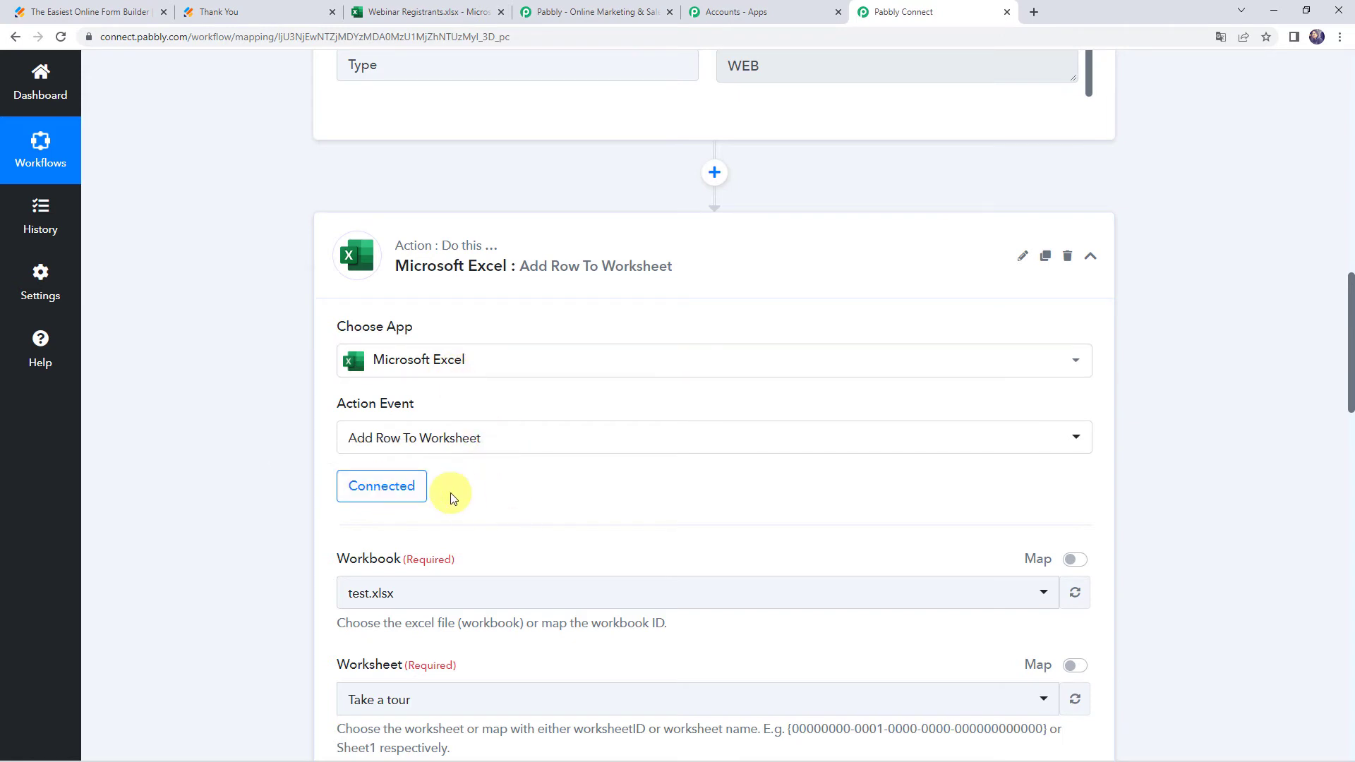
Select the Webinar Registrants.xlsx workbook and its Stock Market worksheet
scroll(453, 498, down, 2)
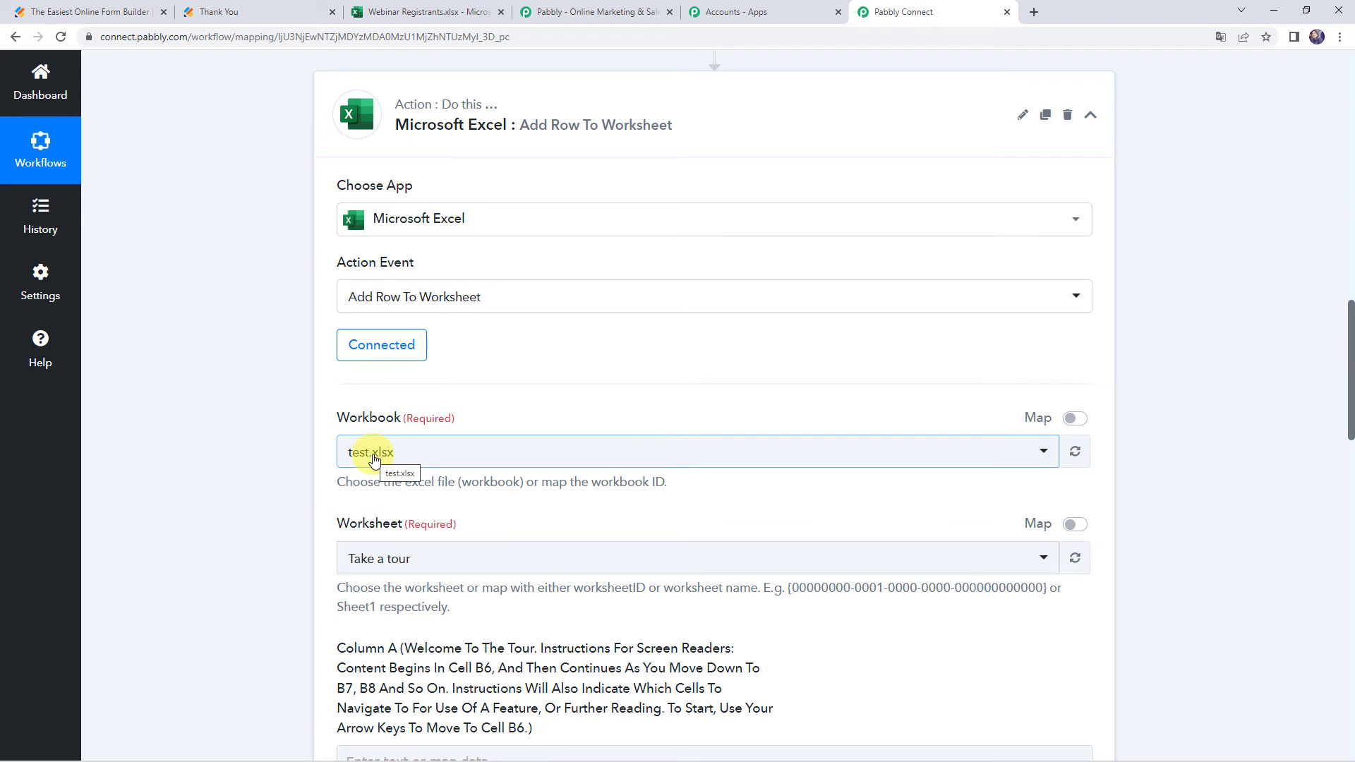
click(374, 459)
scroll(387, 381, down, 1)
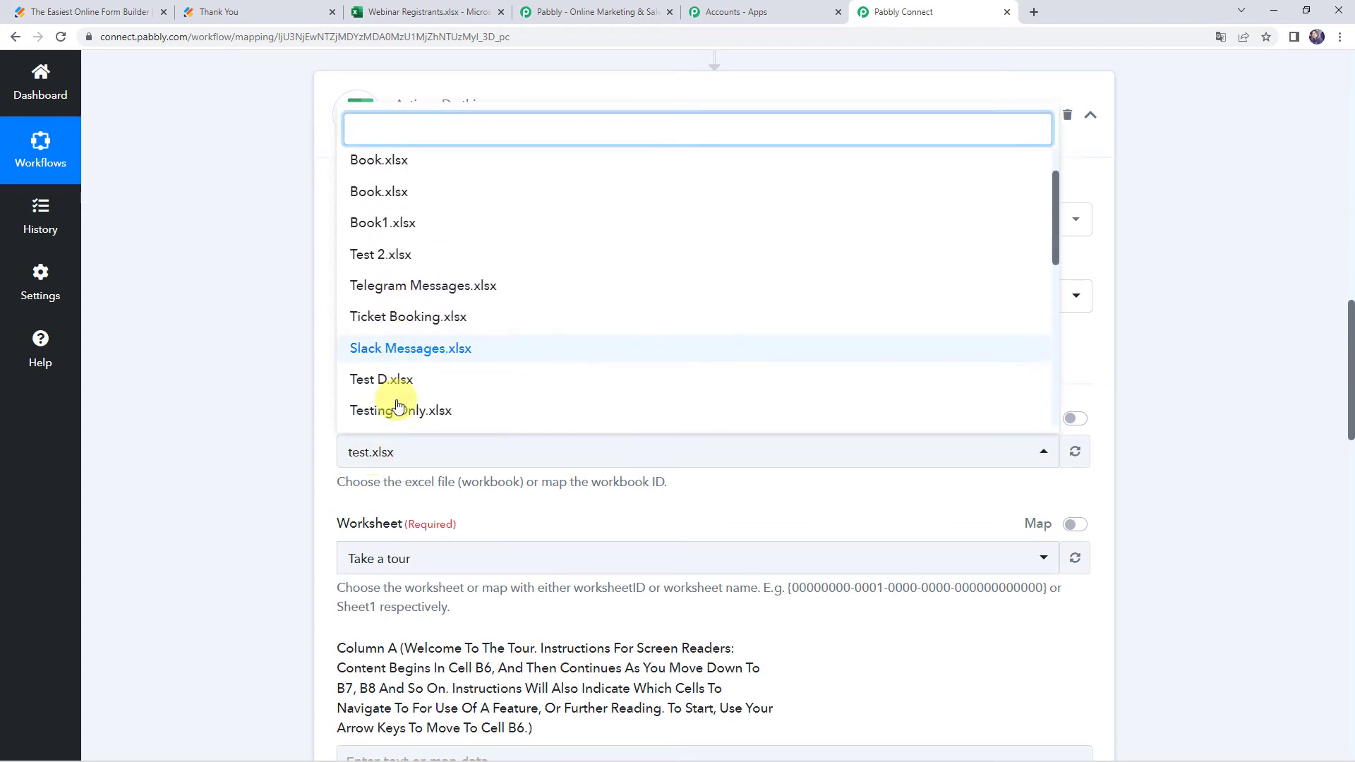
scroll(397, 406, down, 4)
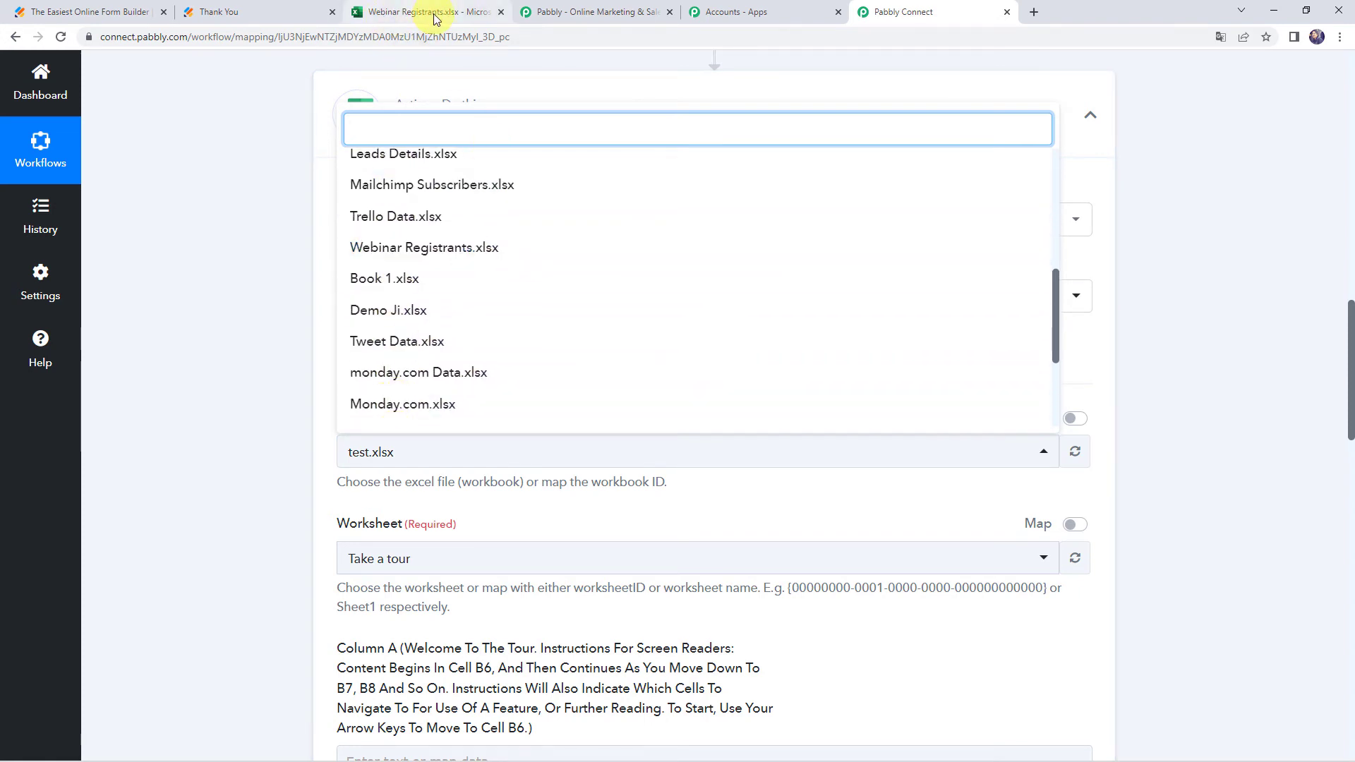
click(422, 251)
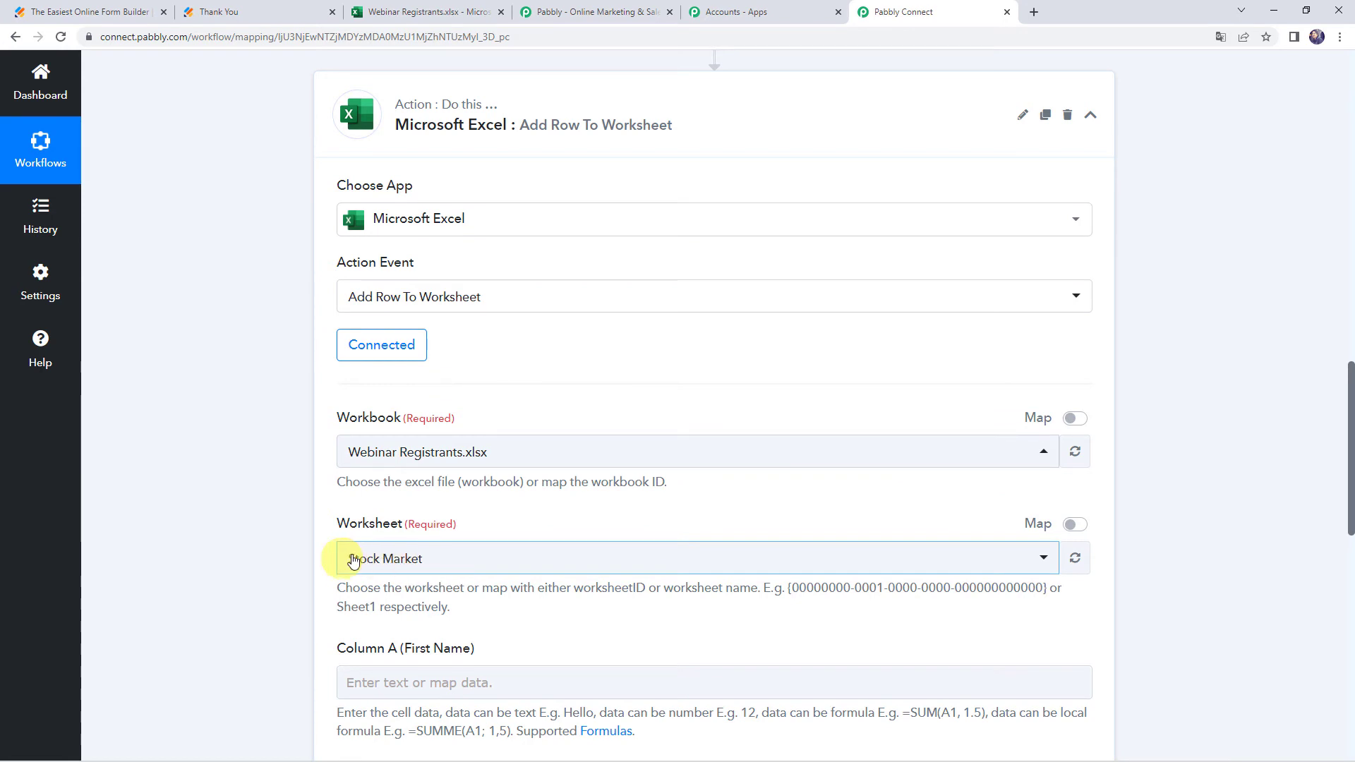
click(423, 12)
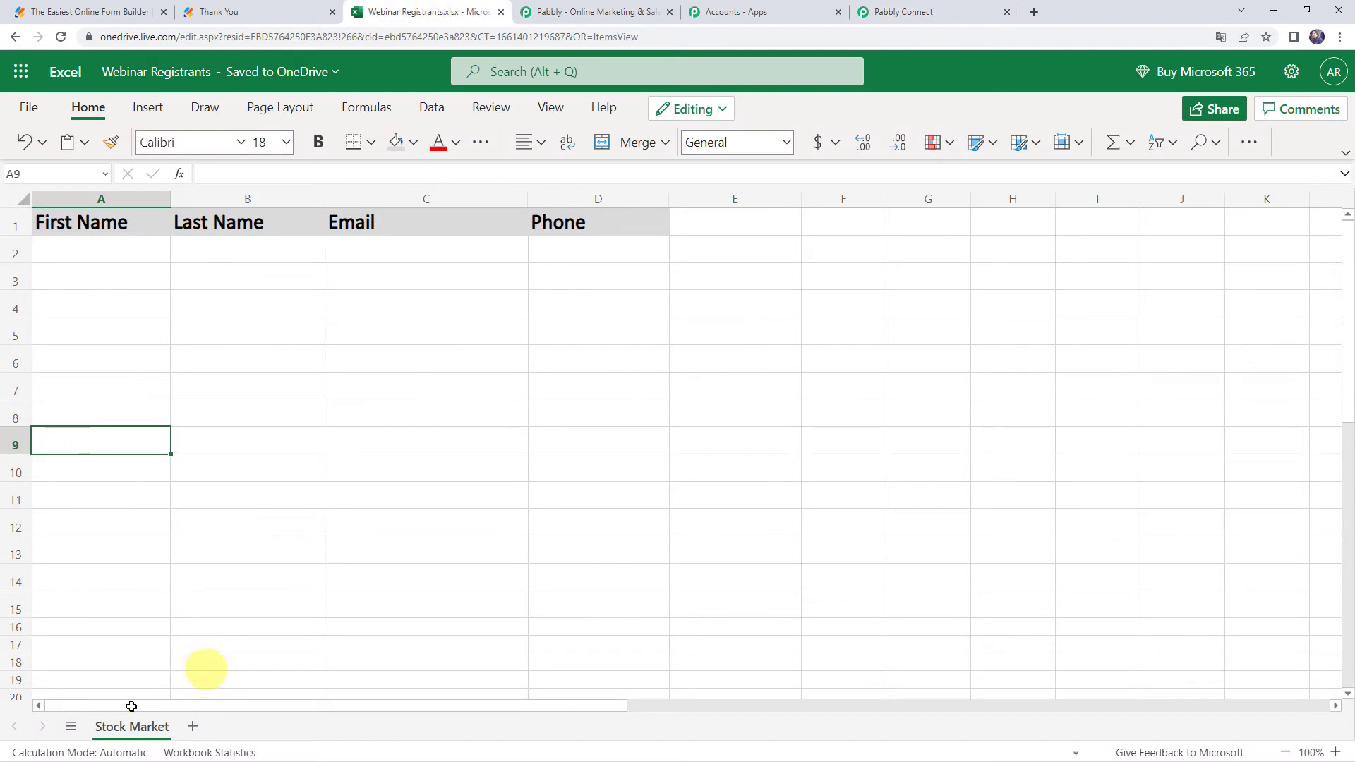
click(933, 22)
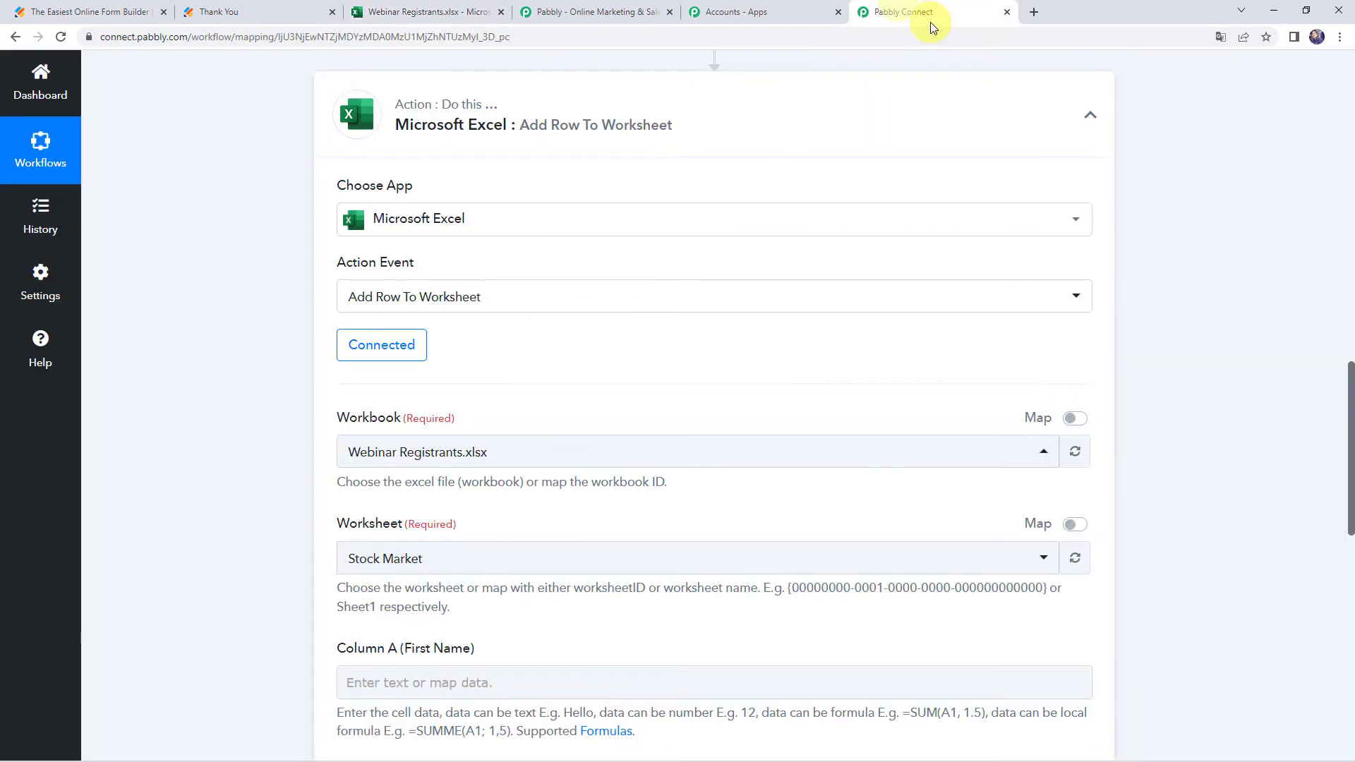
click(345, 562)
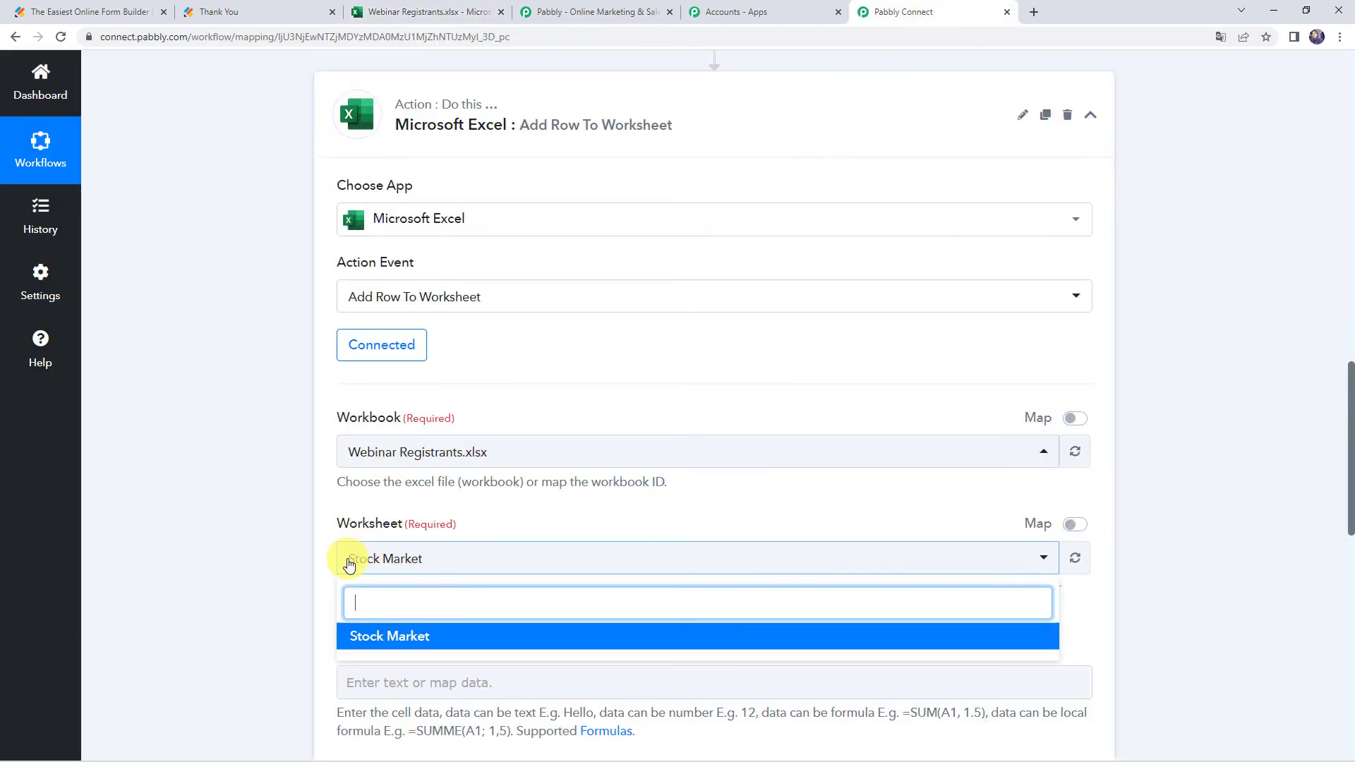
click(376, 638)
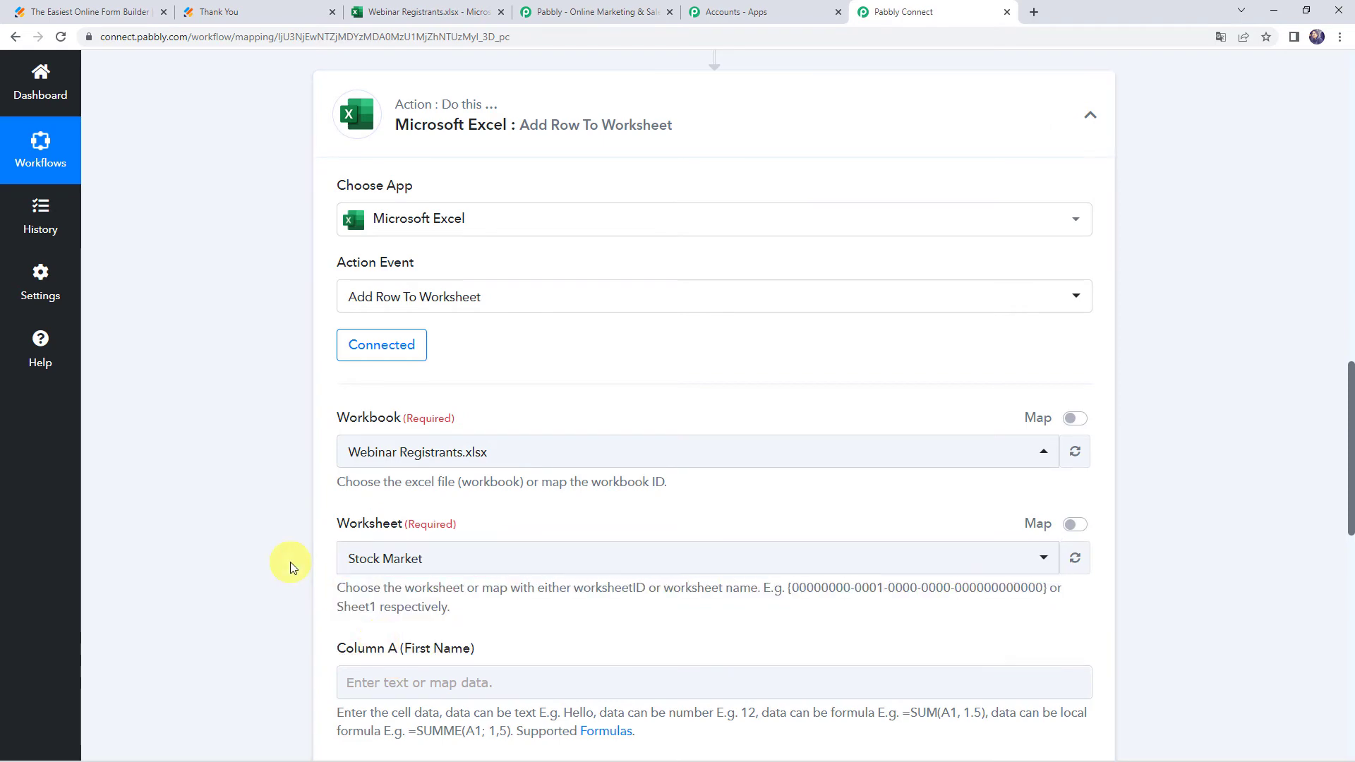
Map the JotForm first-name answer into Column A and last-name answer into Column B
scroll(290, 561, down, 5)
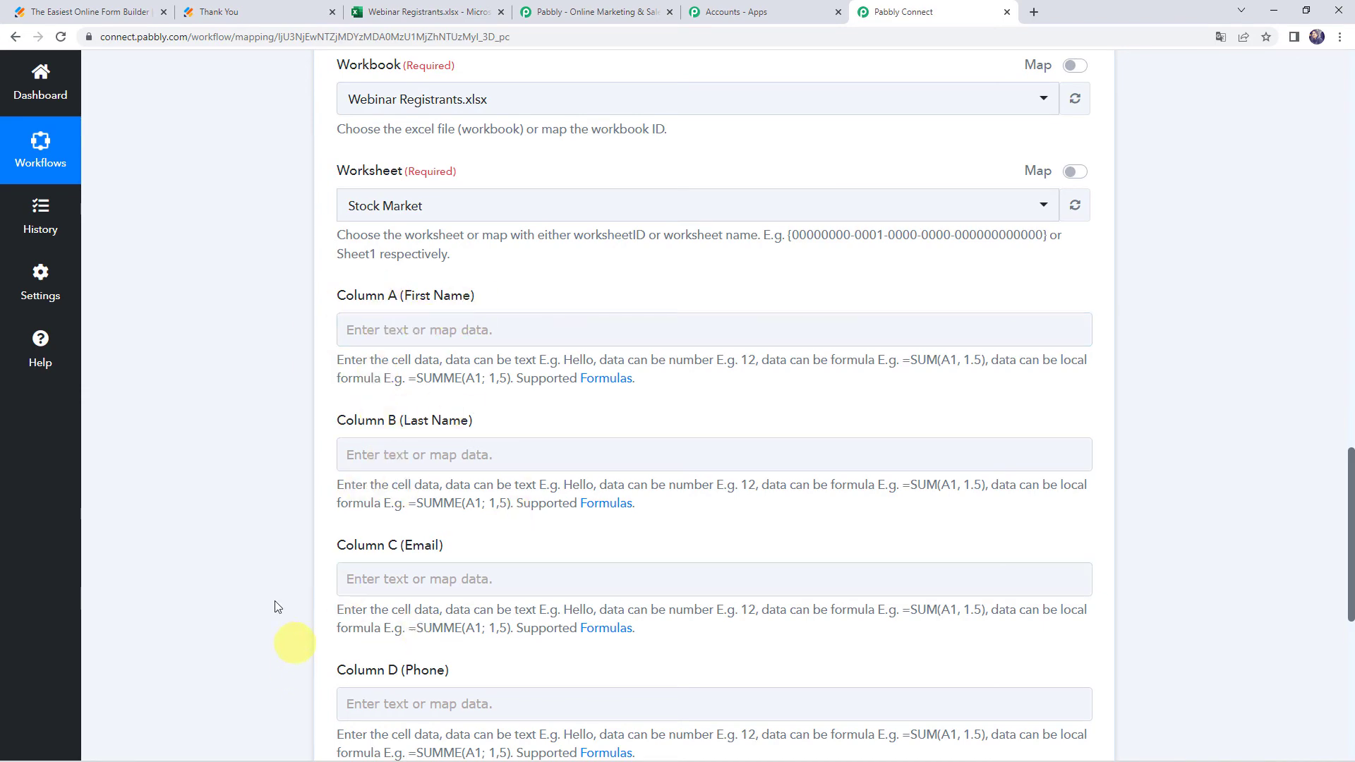
scroll(273, 403, up, 12)
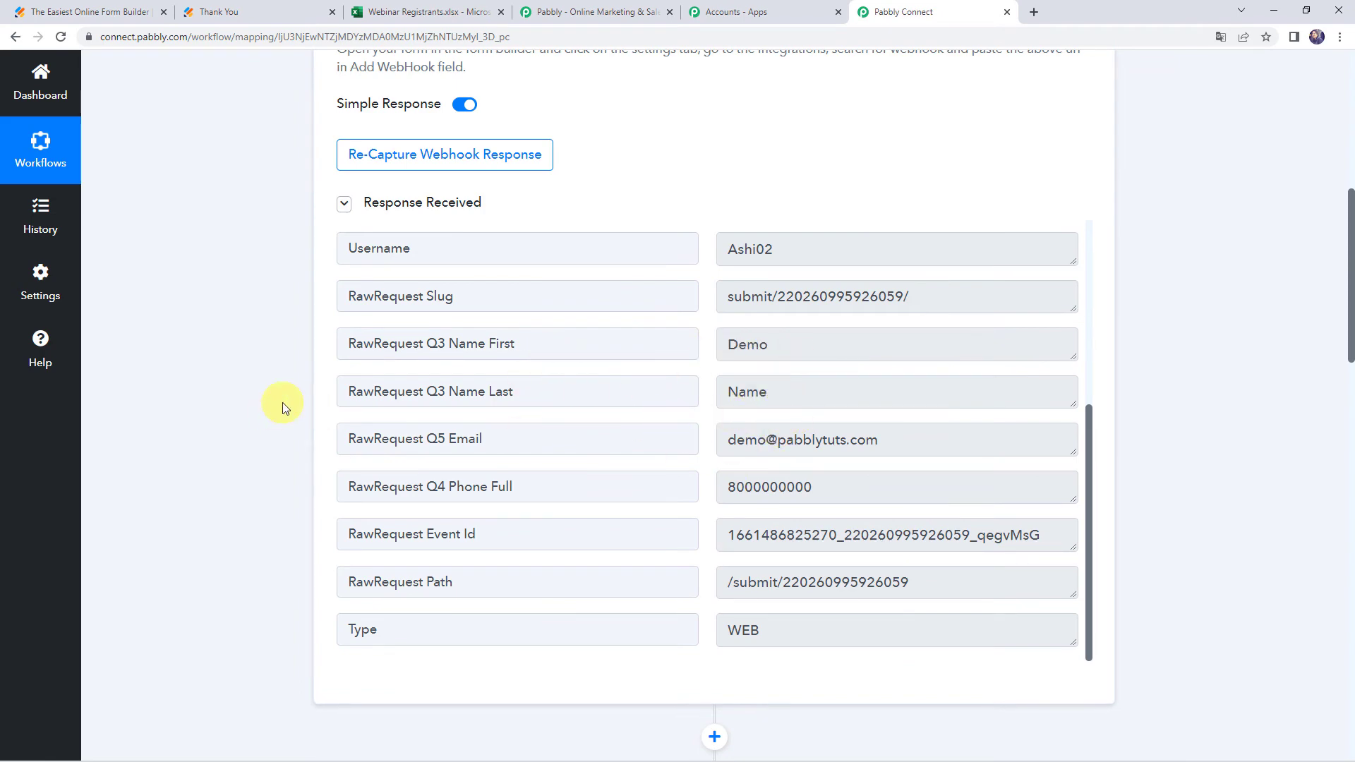
scroll(284, 407, down, 12)
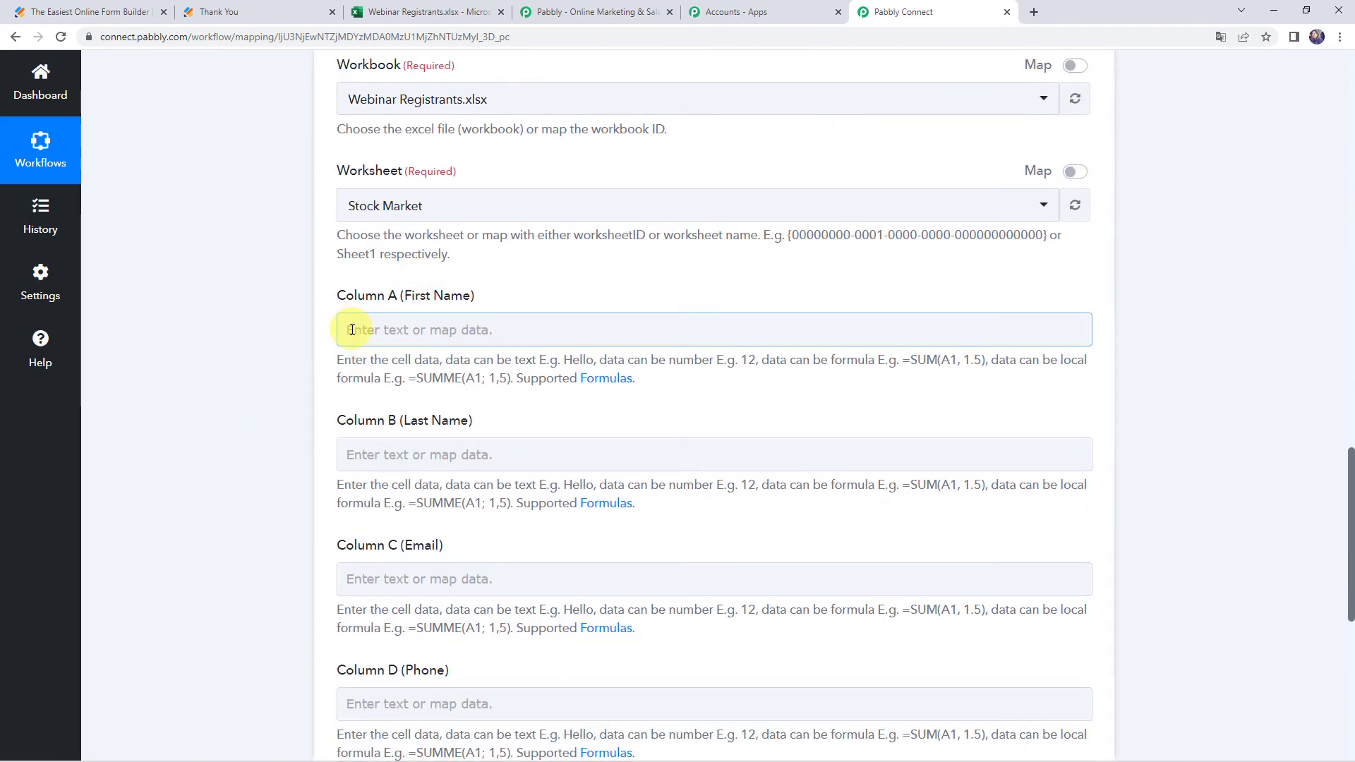
click(351, 329)
click(433, 455)
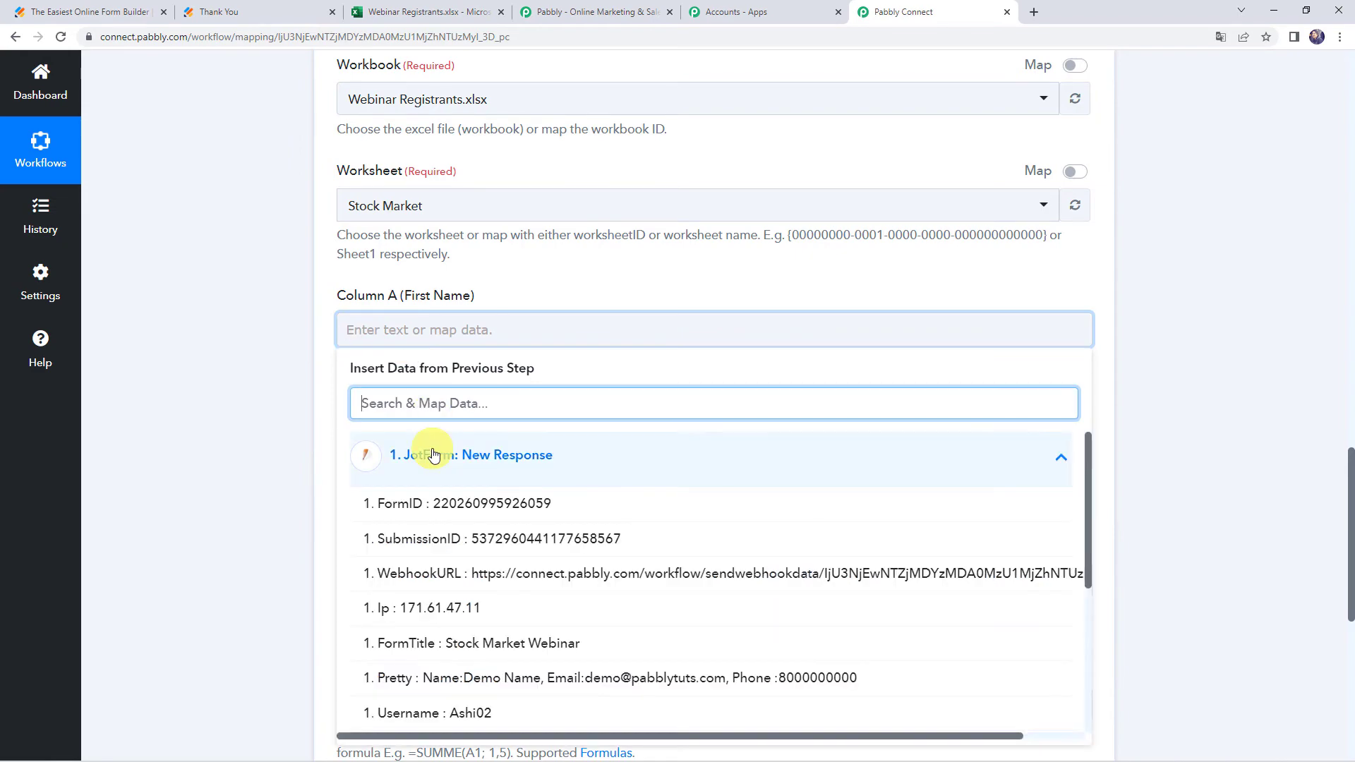
text(de)
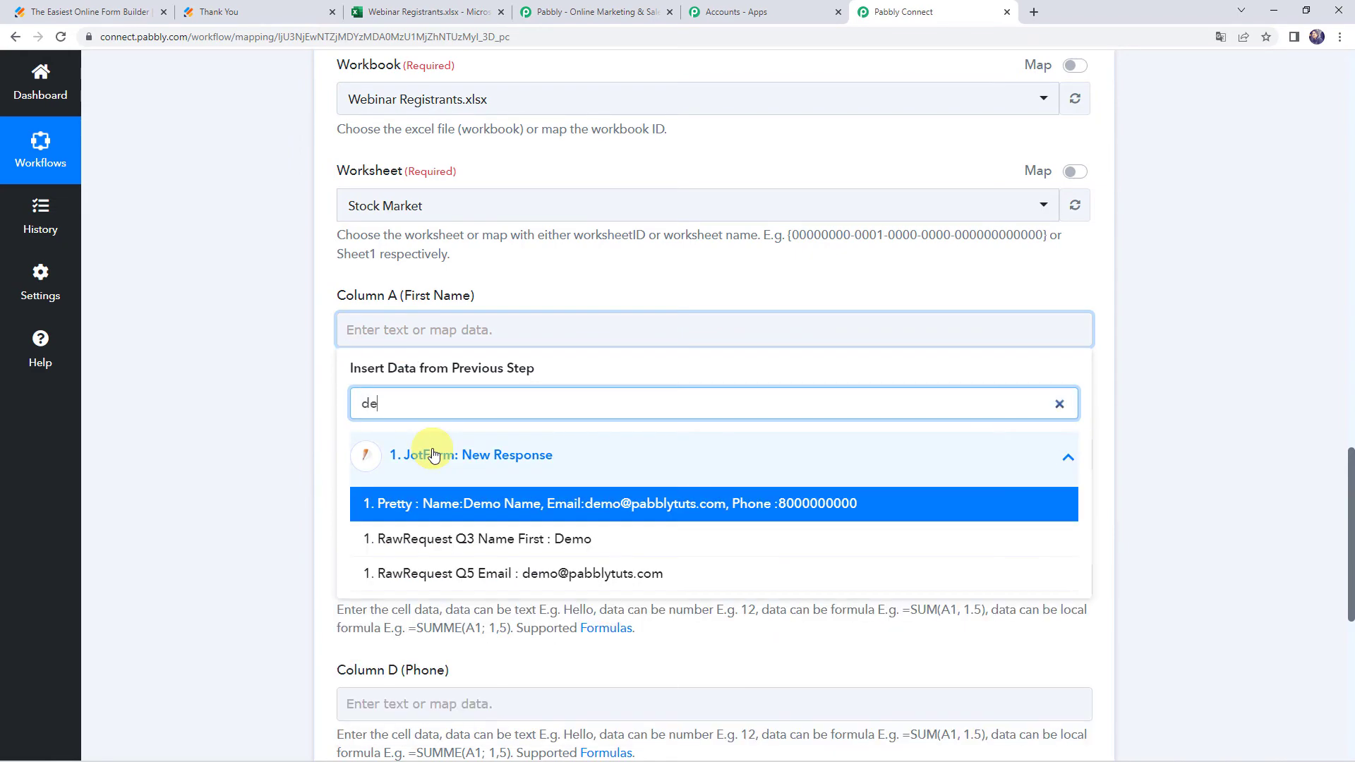
text(mo)
click(468, 538)
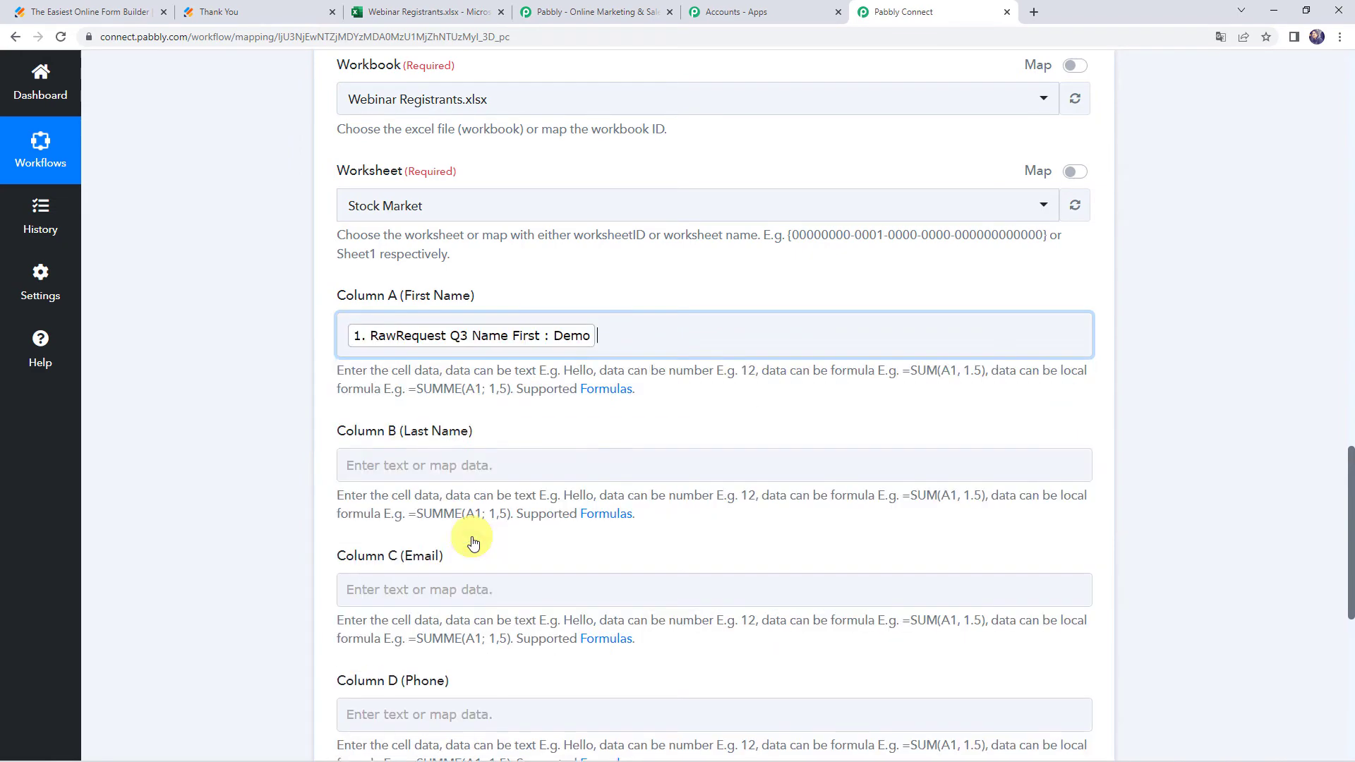
click(324, 493)
scroll(321, 496, down, 2)
click(398, 319)
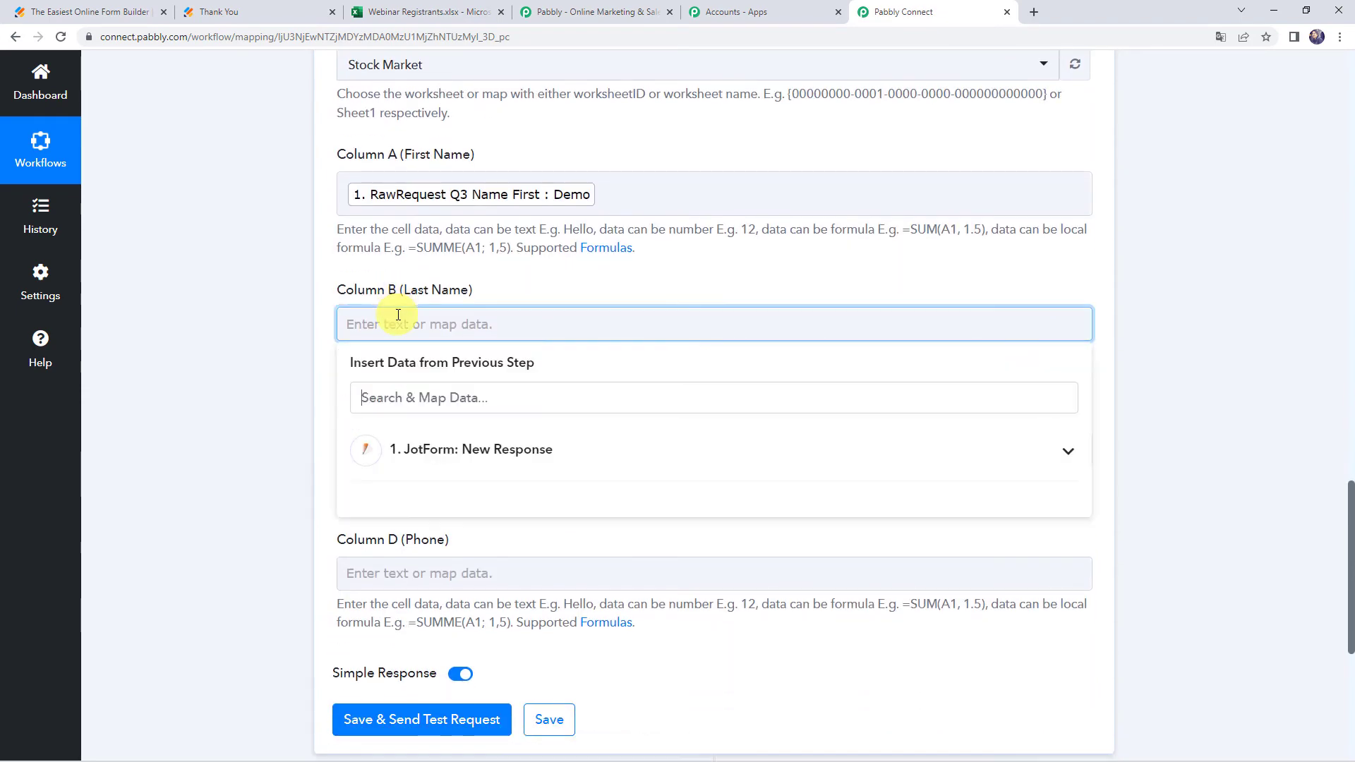
click(415, 470)
text(nam)
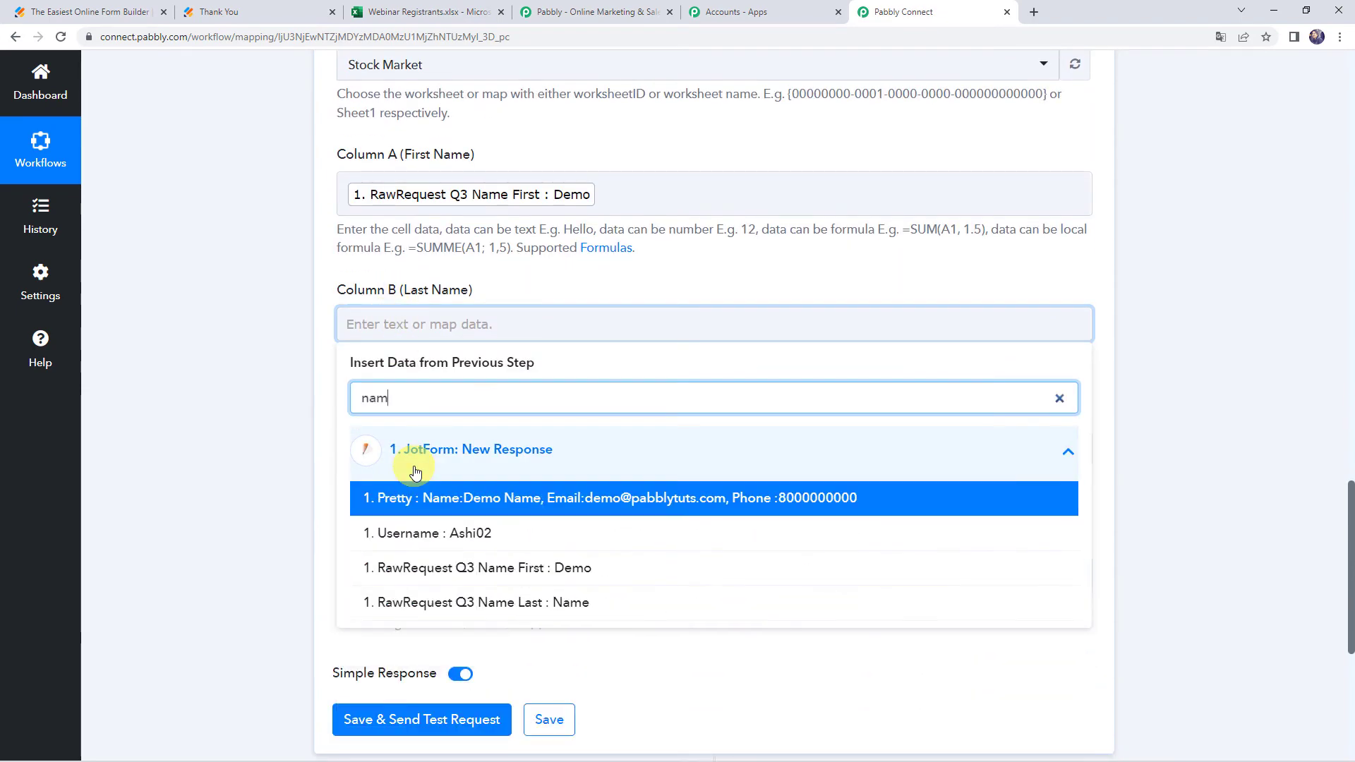
click(393, 599)
click(281, 548)
Map RawRequest Q5 Email into Column C and RawRequest Q4 Phone Full into Column D
scroll(281, 548, down, 2)
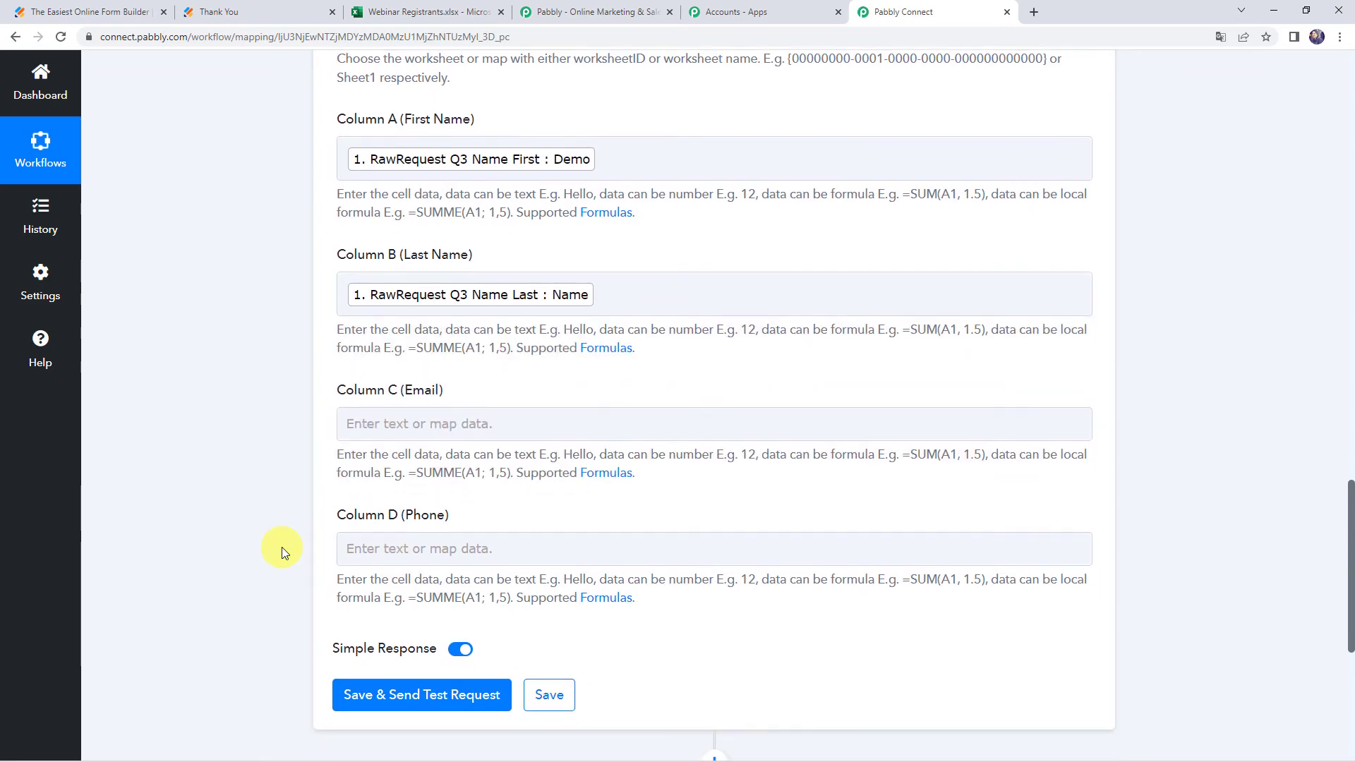
click(341, 320)
click(400, 466)
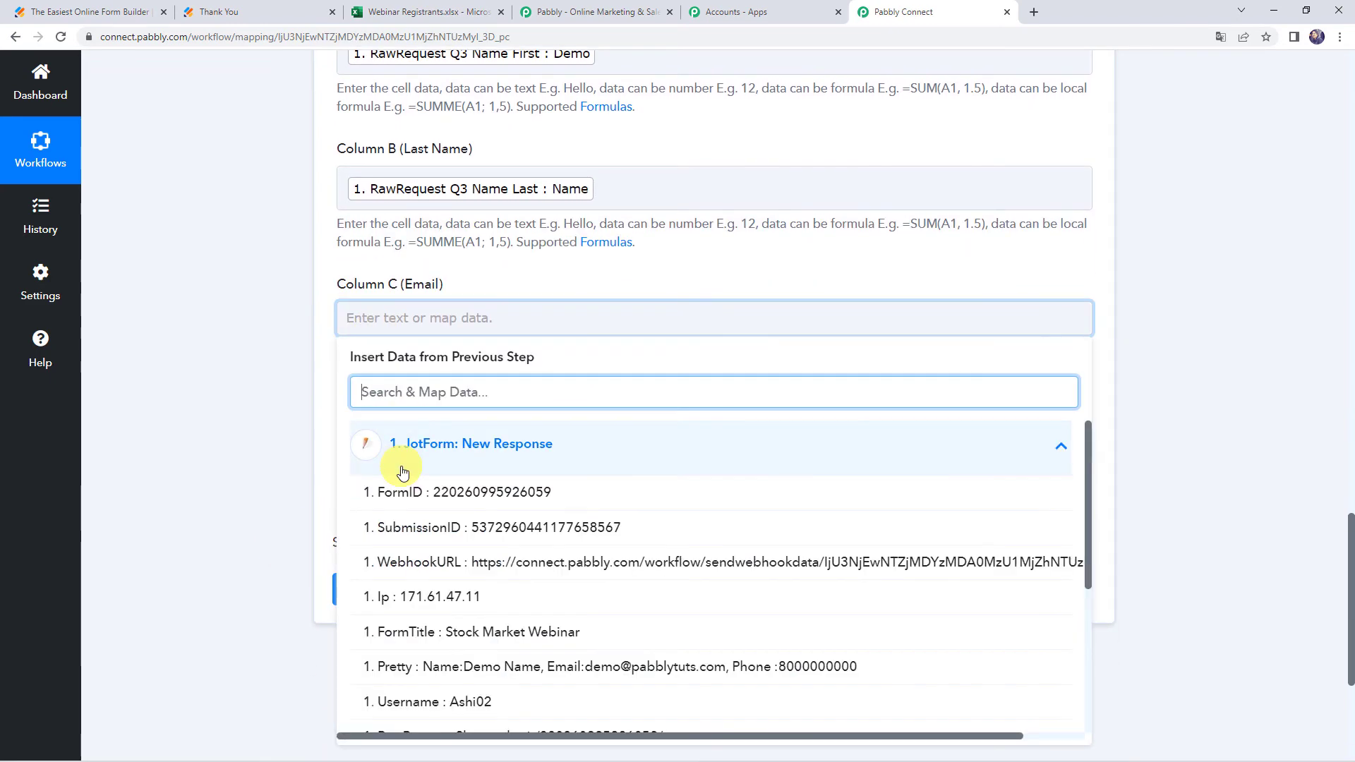
text(@)
click(424, 528)
click(295, 493)
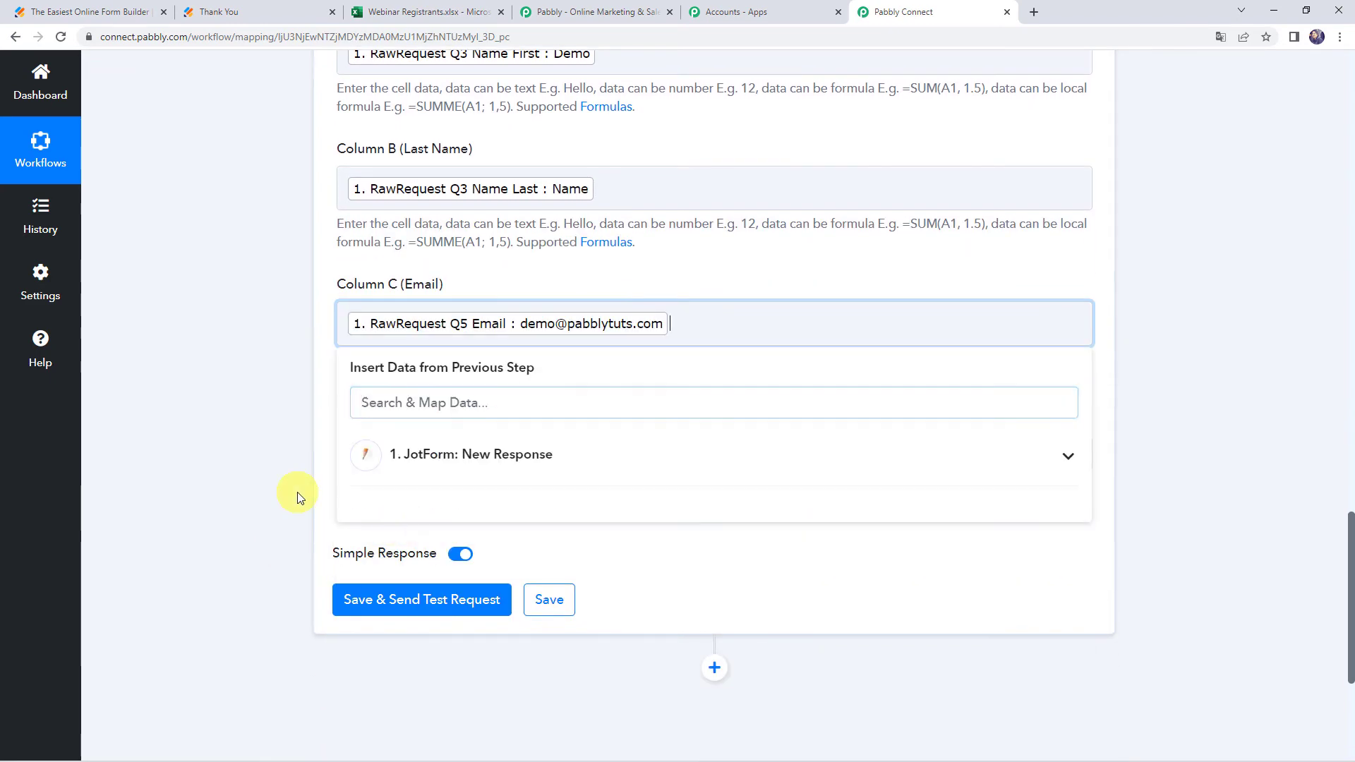
click(380, 455)
click(416, 571)
text(00)
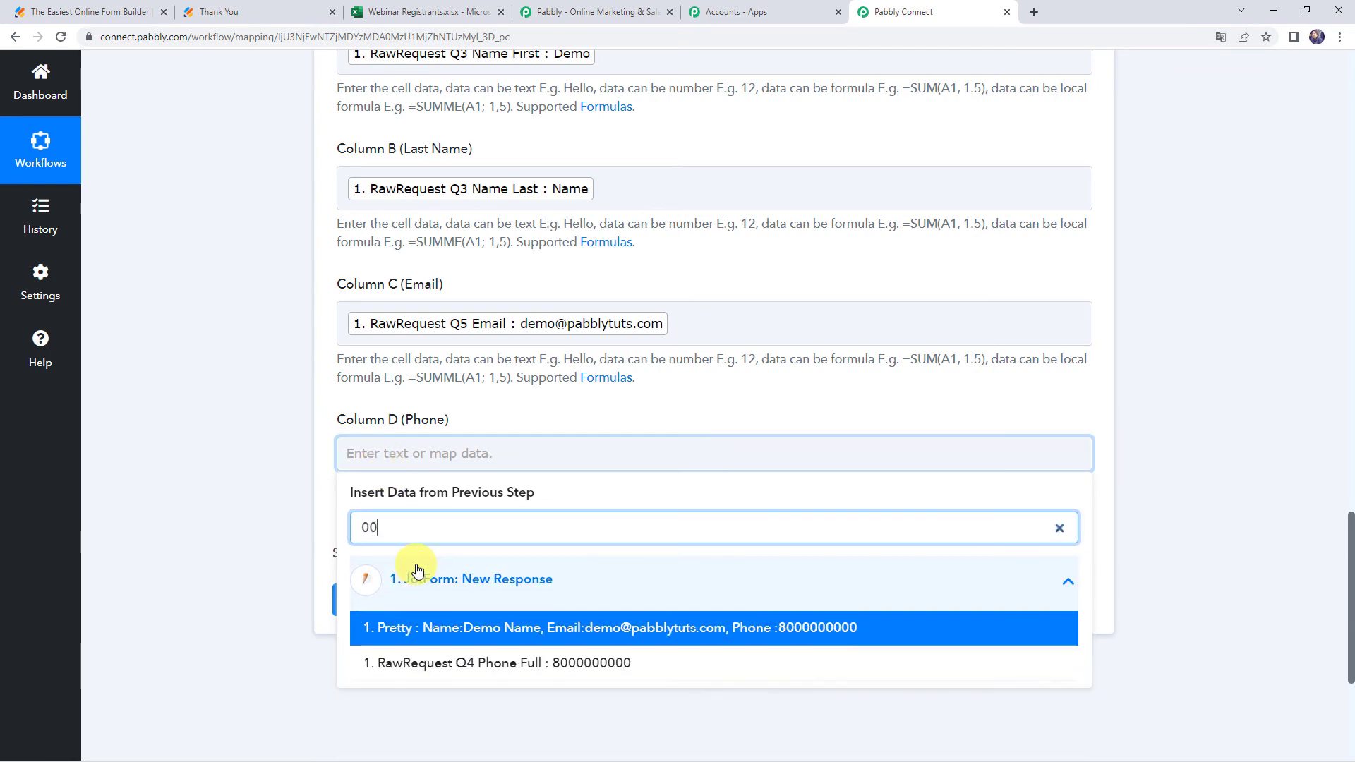
click(455, 667)
click(278, 581)
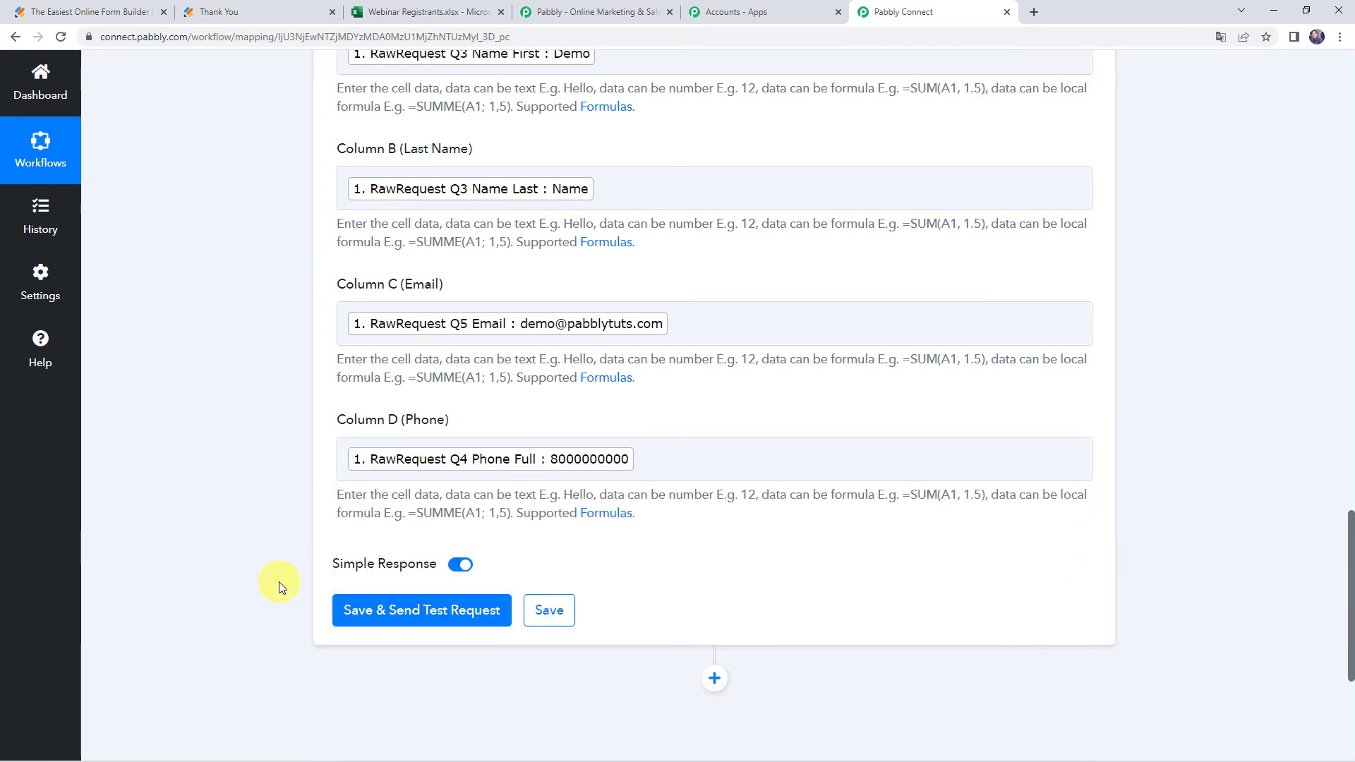
scroll(278, 582, up, 4)
scroll(278, 581, down, 5)
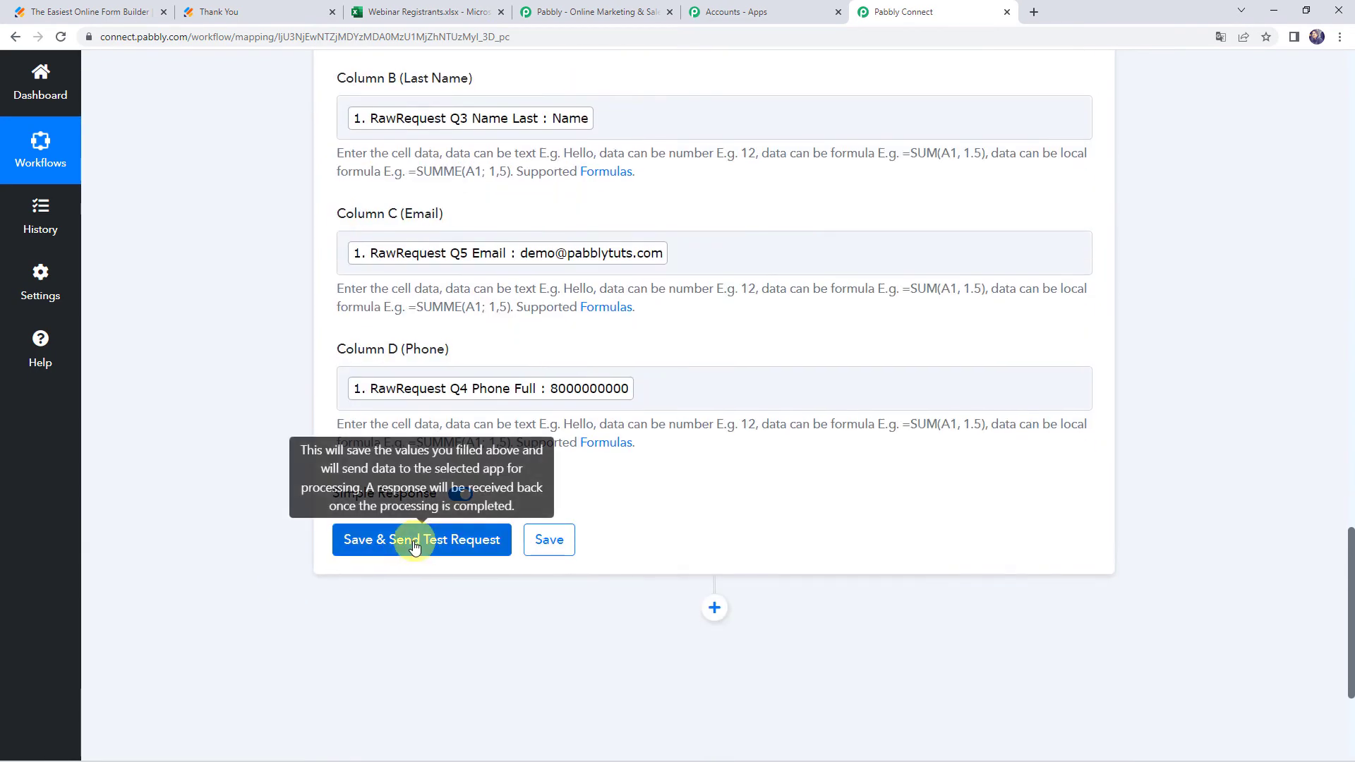
Send a test request writing the sample registration to row A2:D2, then view the workbook
click(414, 545)
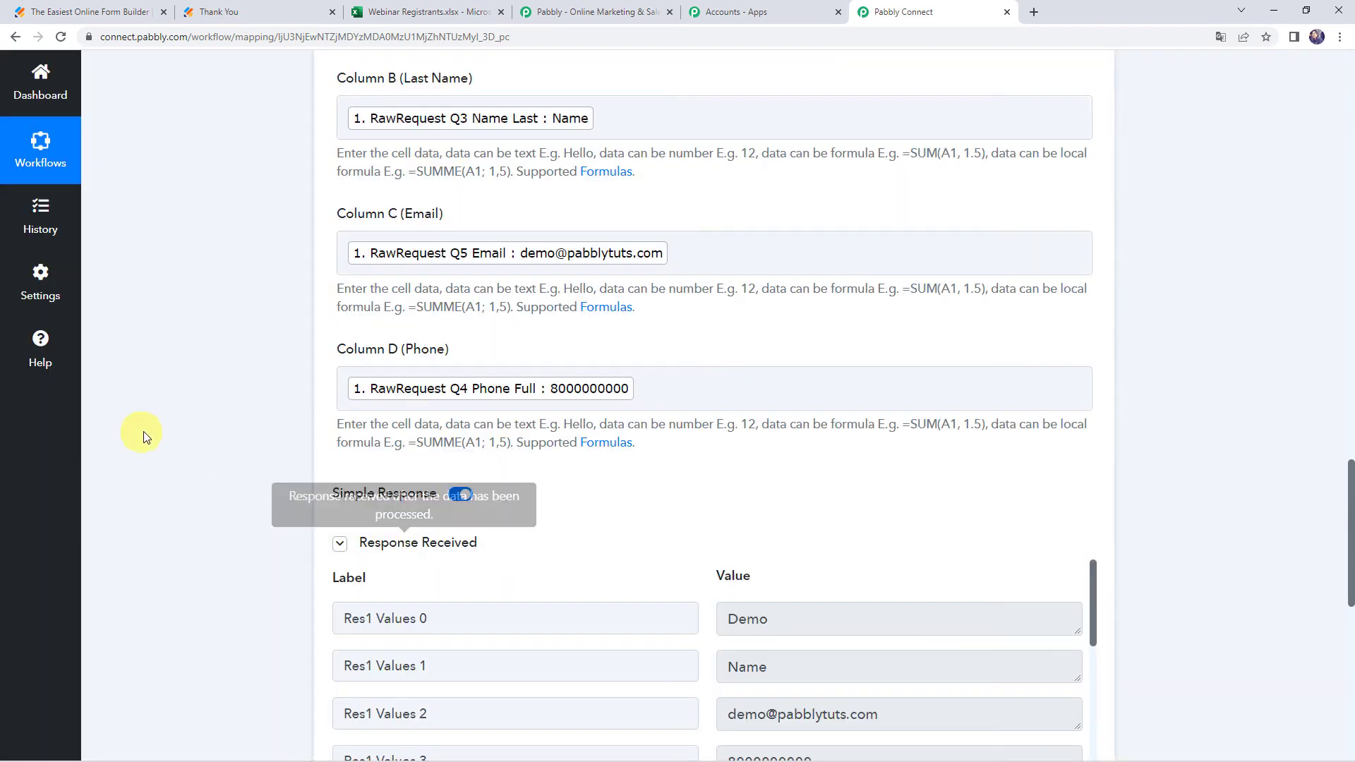
scroll(206, 400, down, 4)
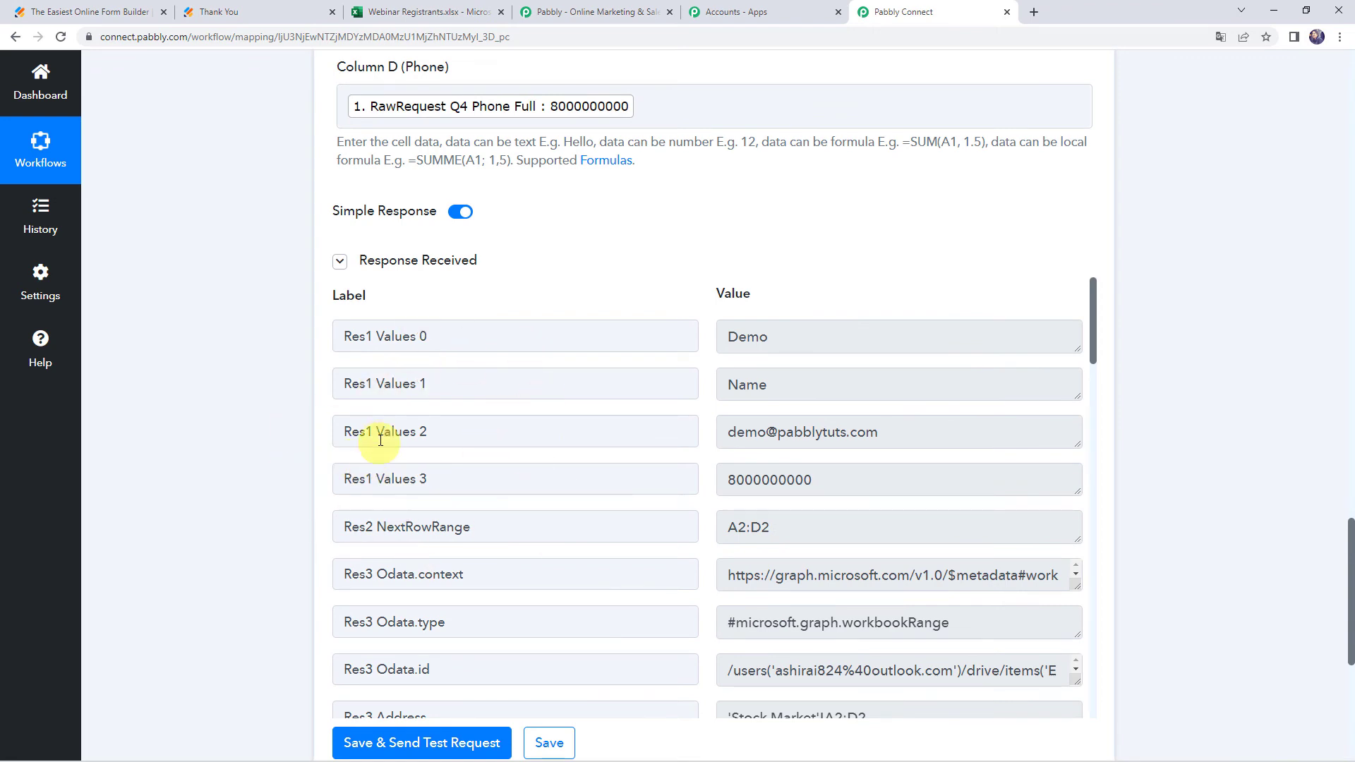
click(450, 13)
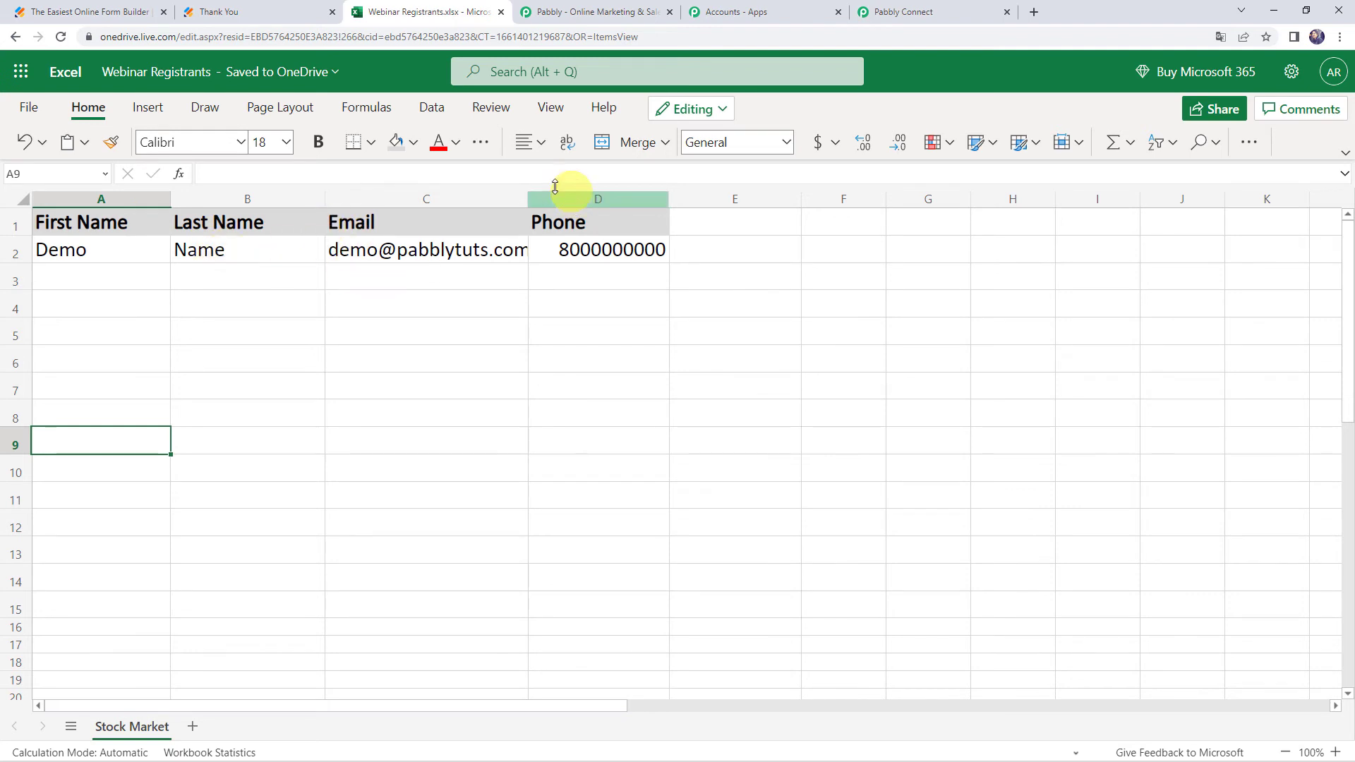
Widen column C so the test email address fits in its cell
drag(529, 193, 551, 193)
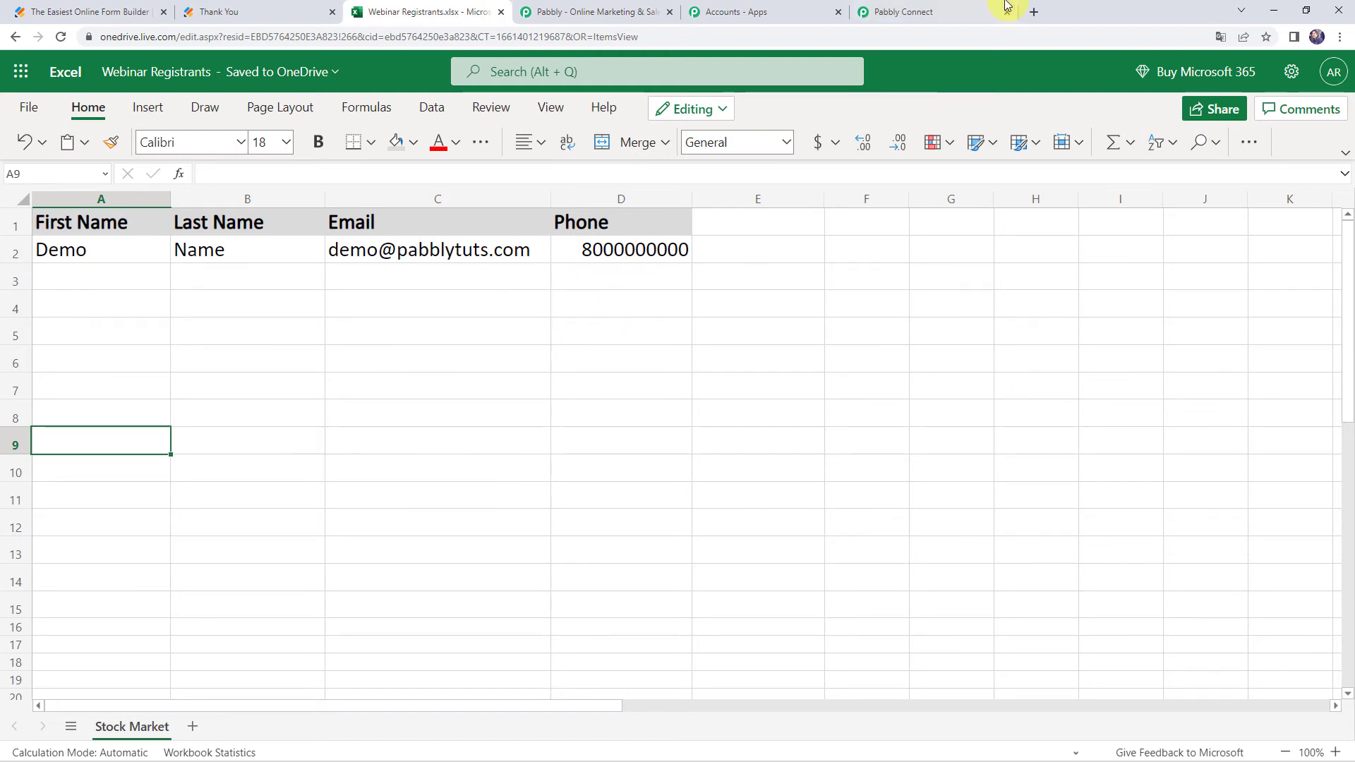
click(946, 10)
Save the Excel action settings, confirm the success message, and revisit the workbook and JotForm tabs
scroll(402, 419, down, 2)
scroll(401, 419, down, 2)
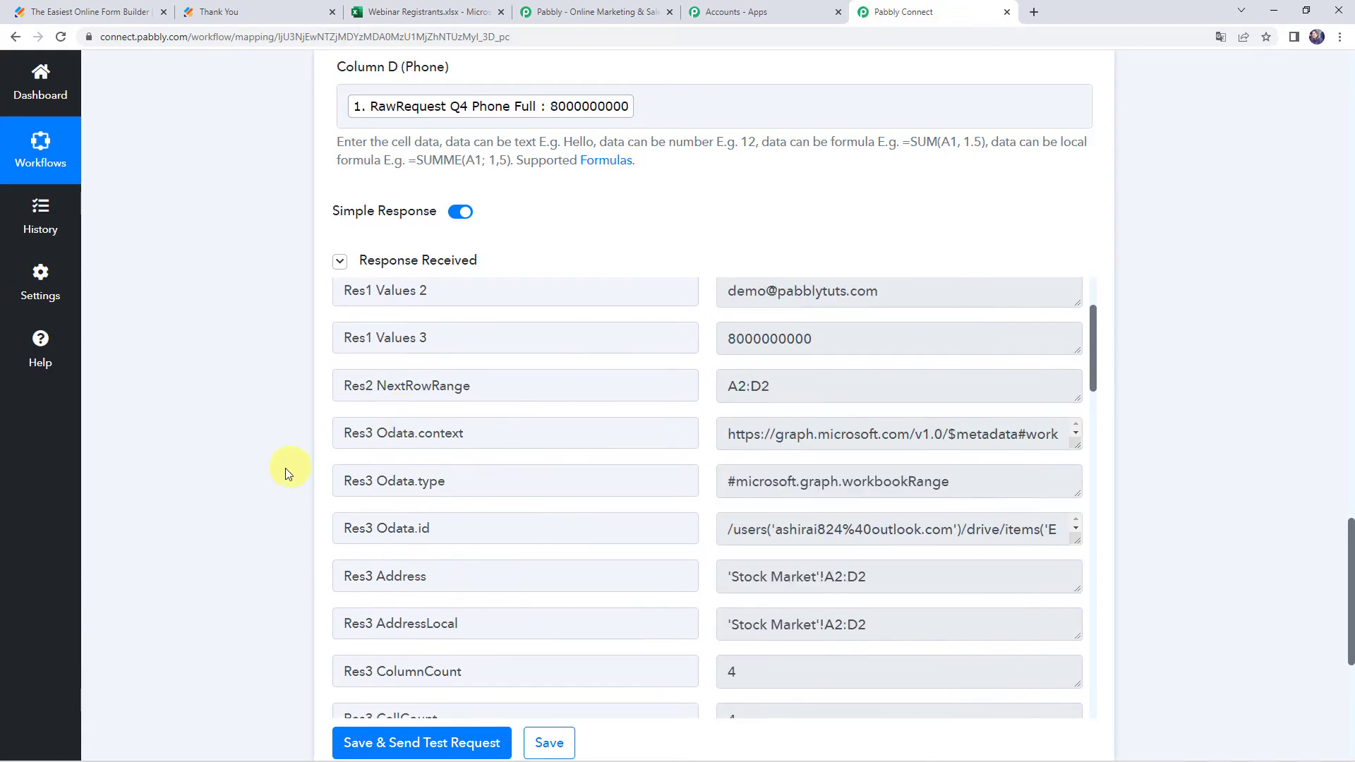
scroll(285, 468, down, 3)
click(552, 530)
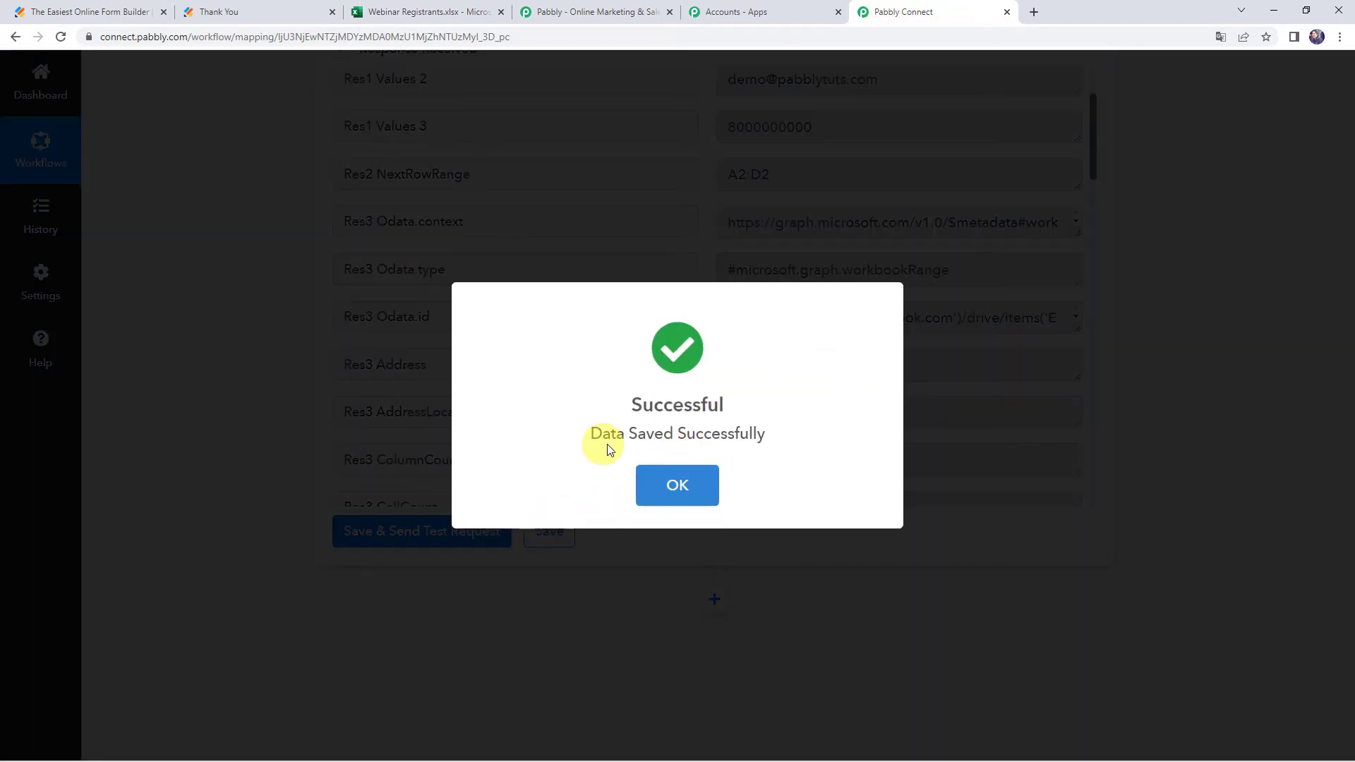
click(695, 460)
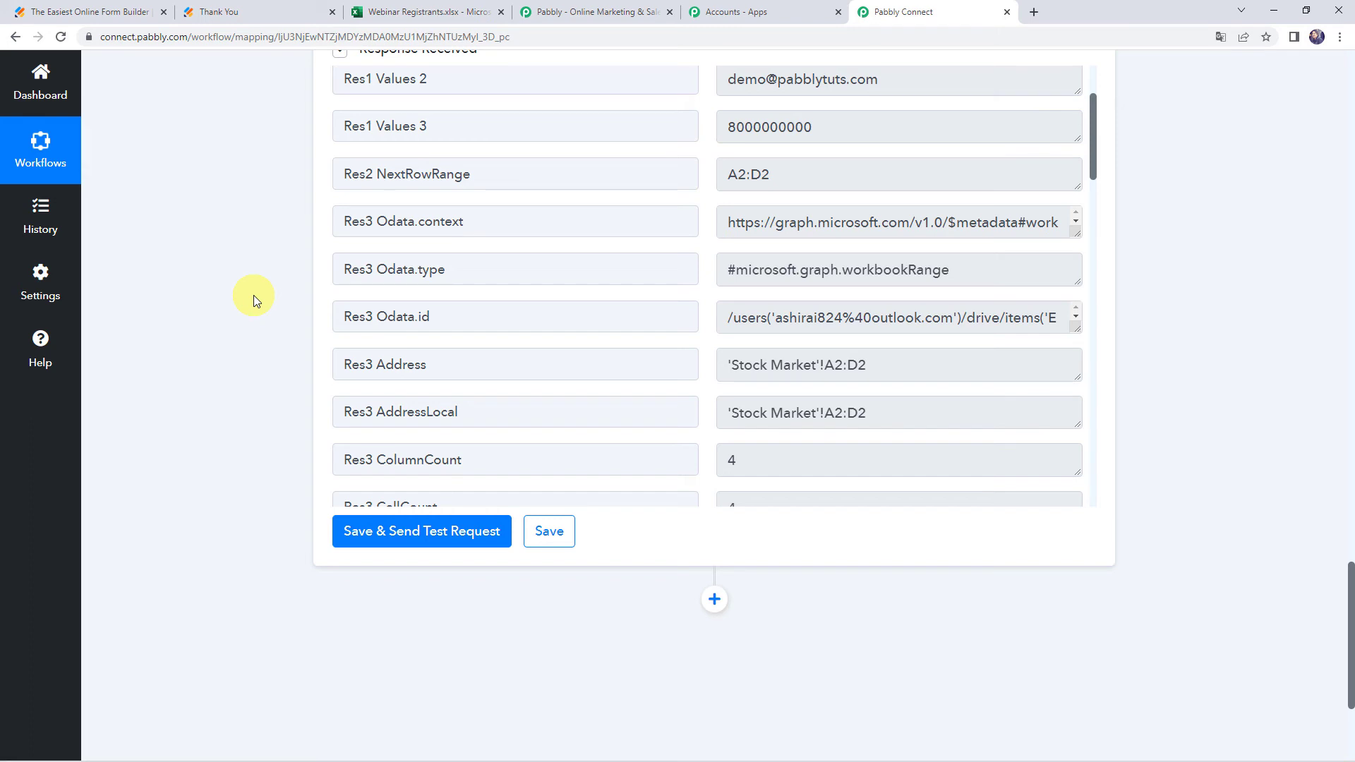
click(434, 11)
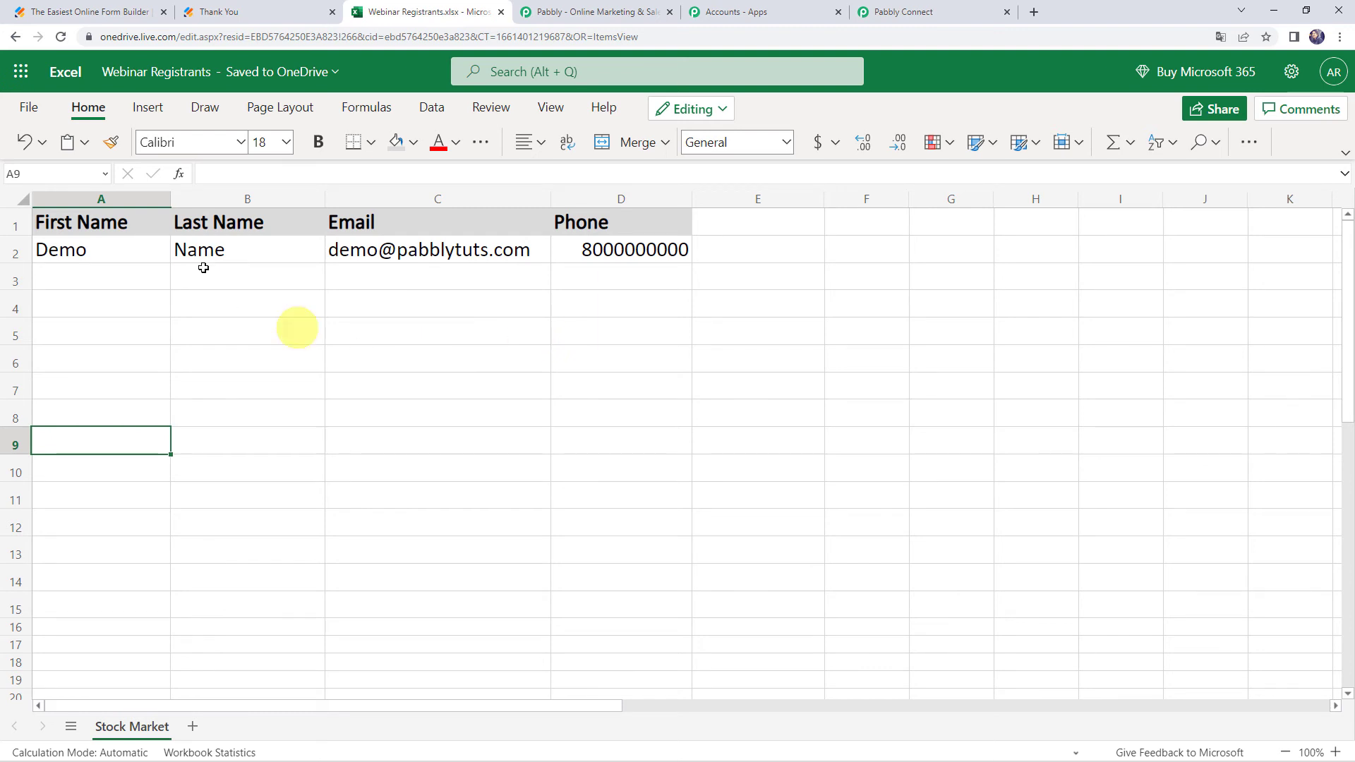
click(284, 10)
Reload the registration form and submit a new entry with a sample name, email and phone
click(293, 35)
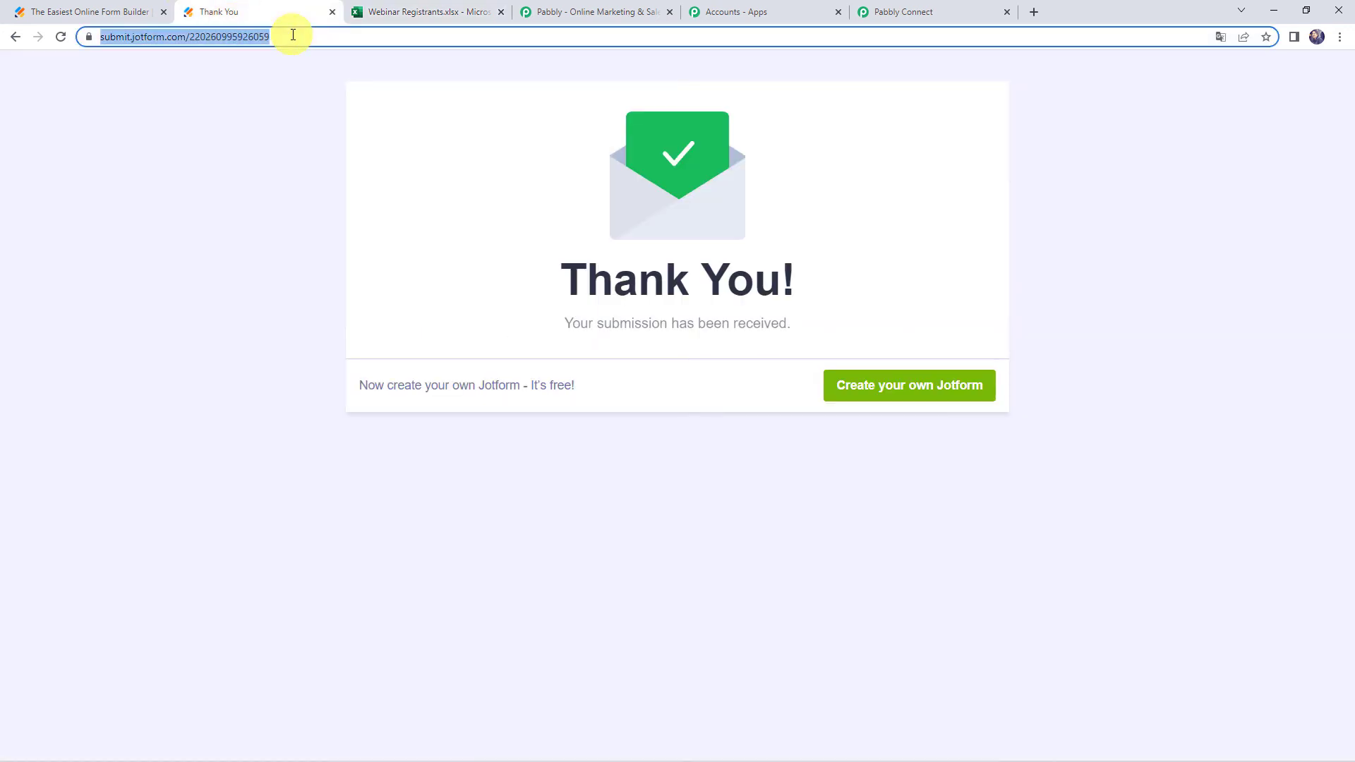
key(Return)
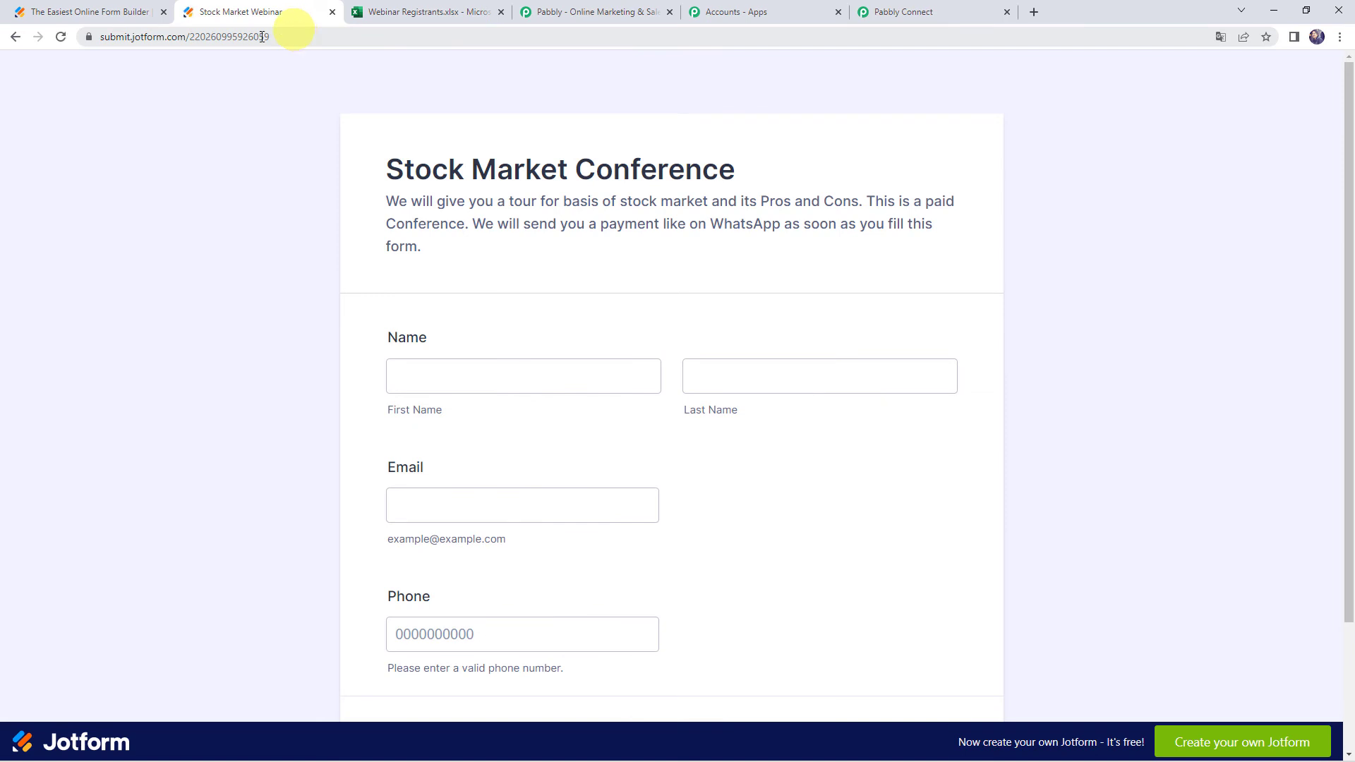
scroll(384, 328, down, 2)
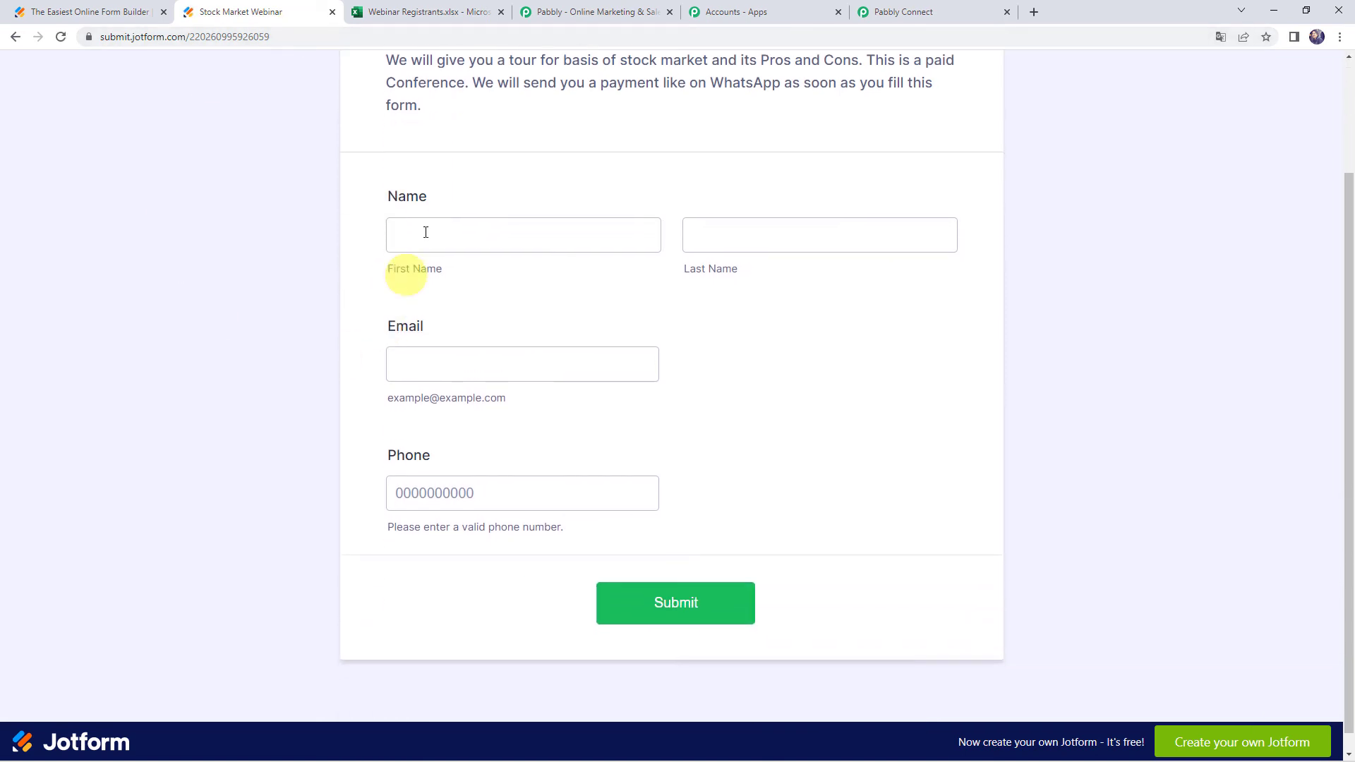
click(425, 232)
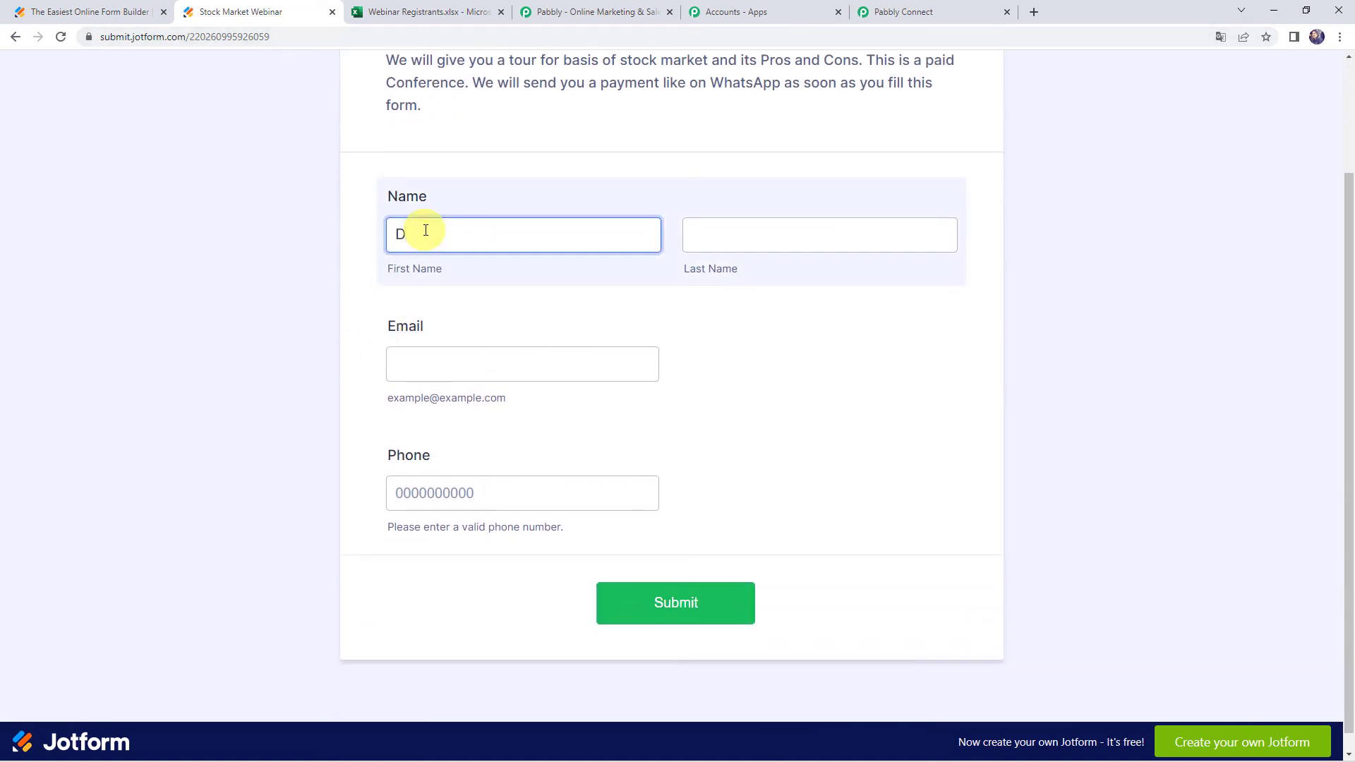
key(Tab)
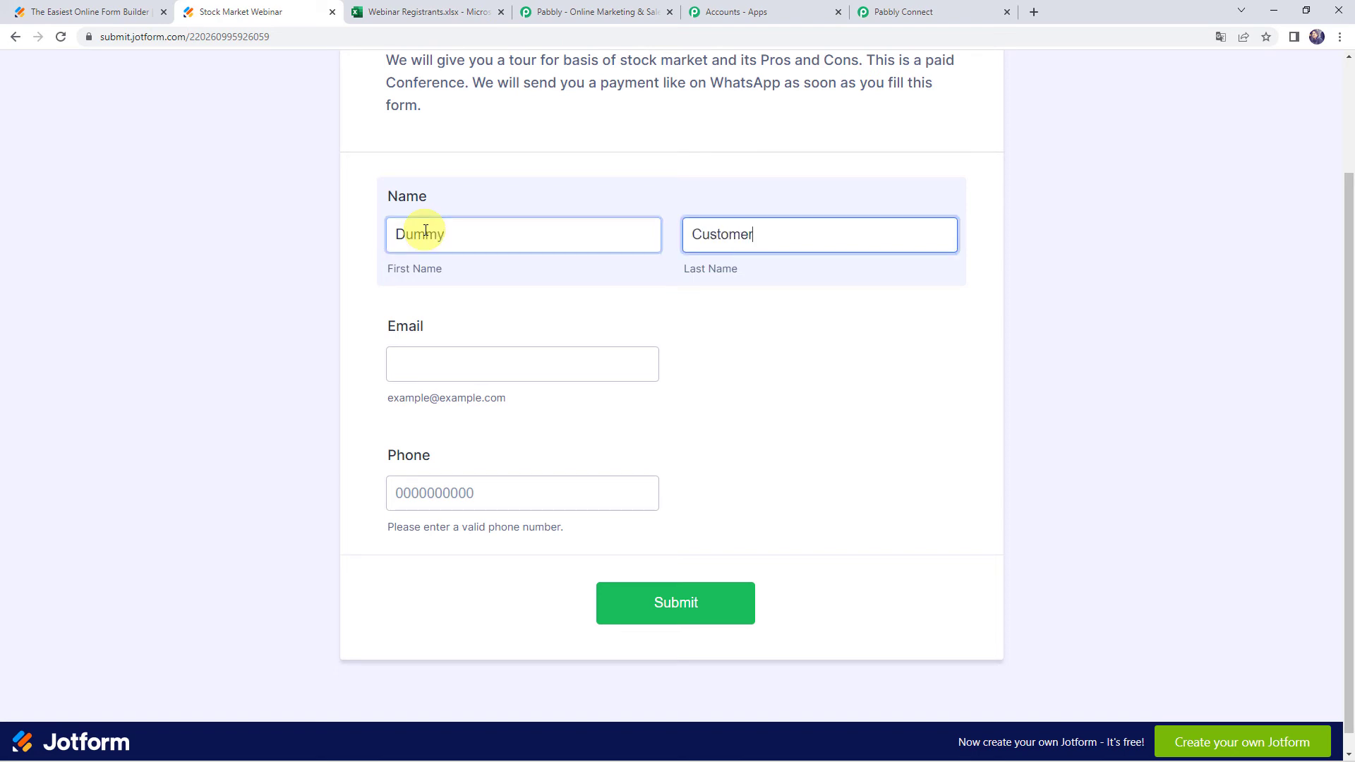
key(Tab)
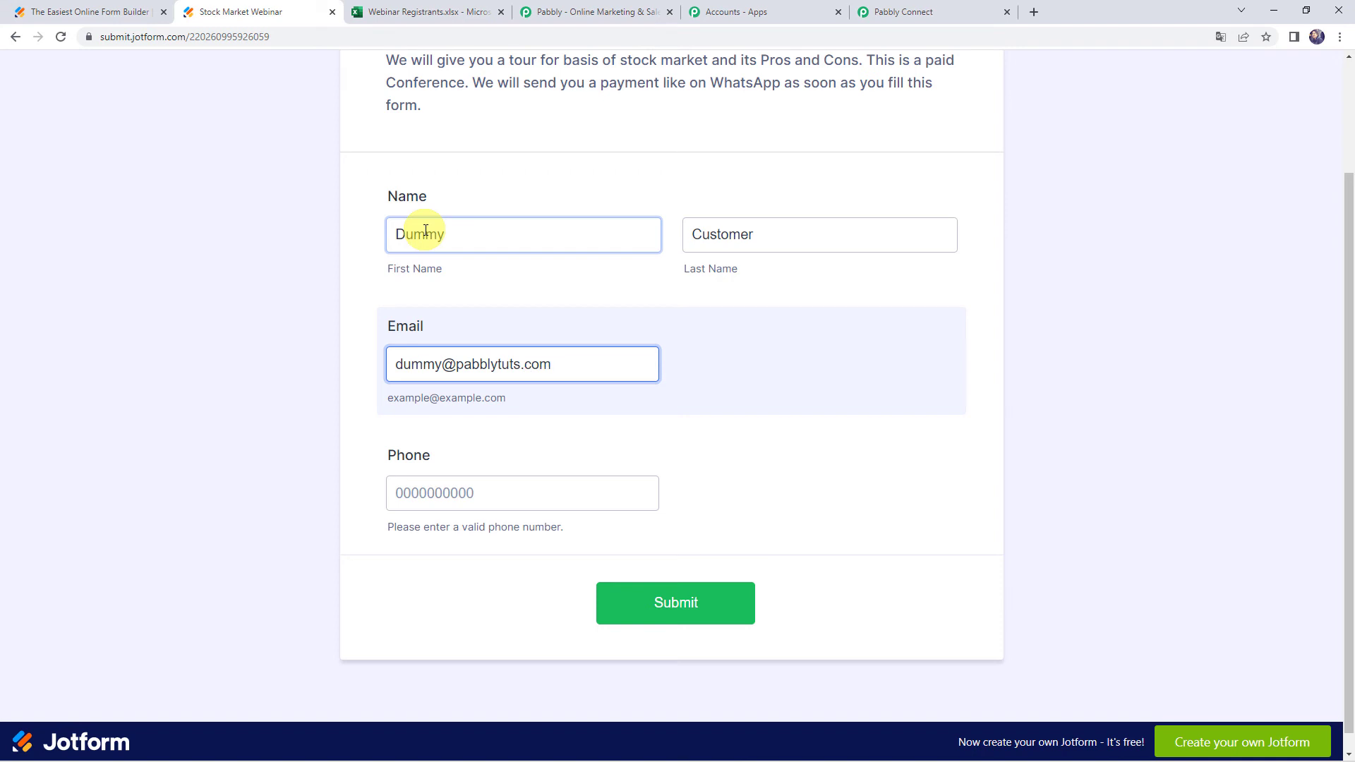
key(Tab)
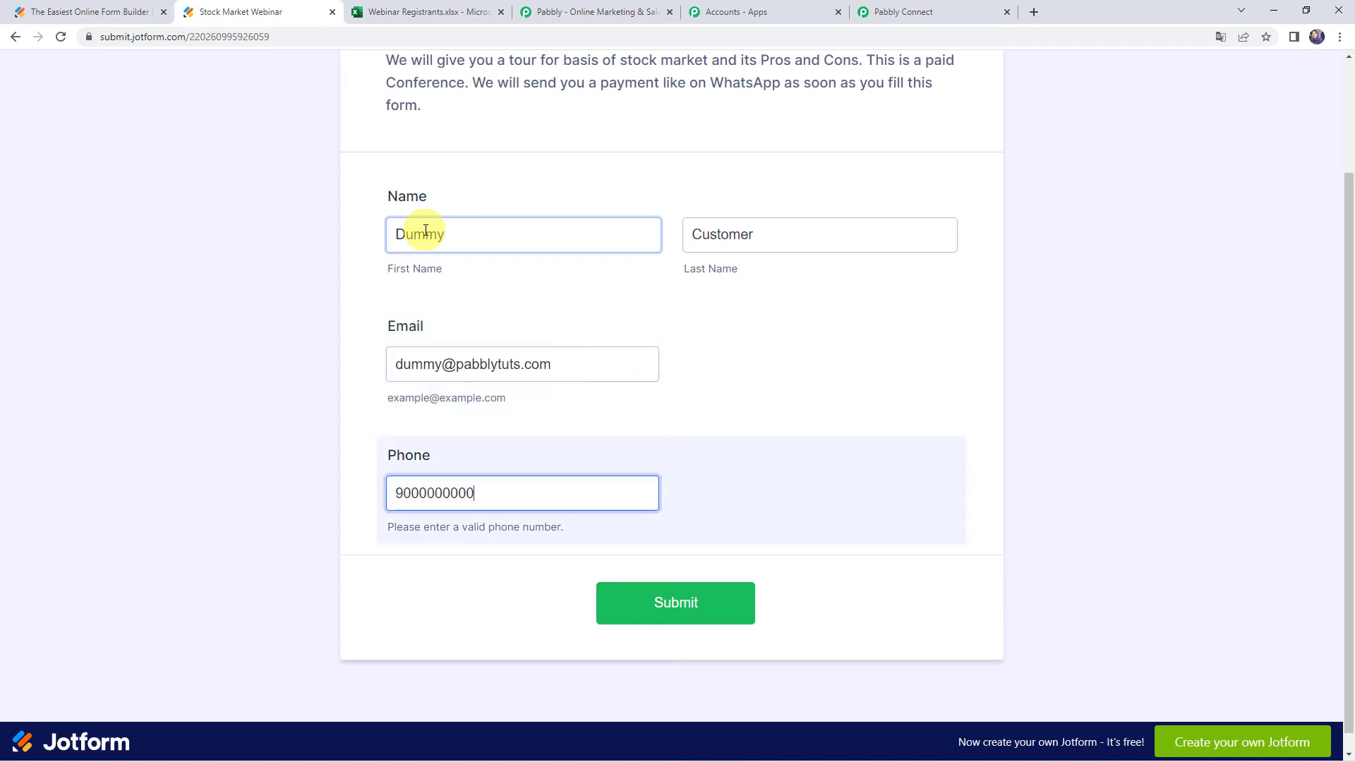
click(688, 611)
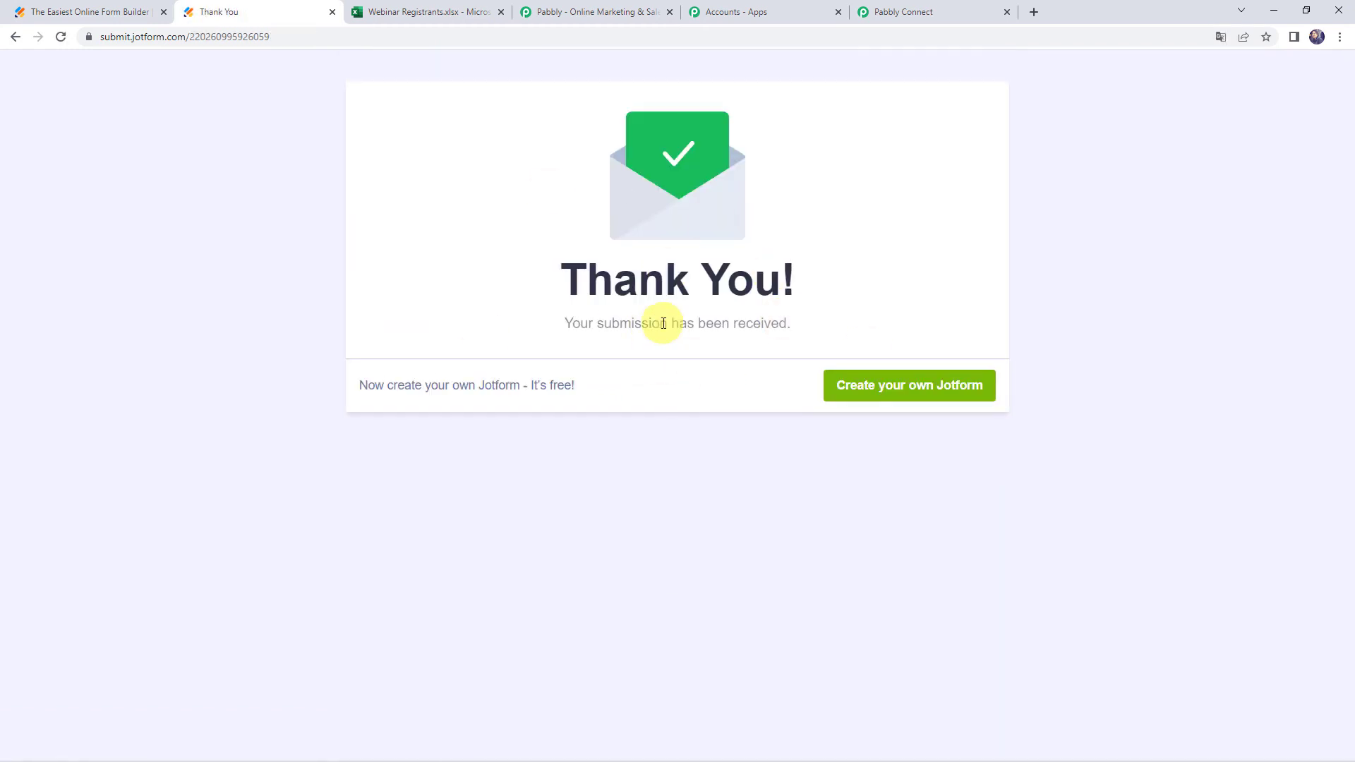
Check the new registration in cell A3, then collapse the Excel action and JotForm trigger cards
click(451, 19)
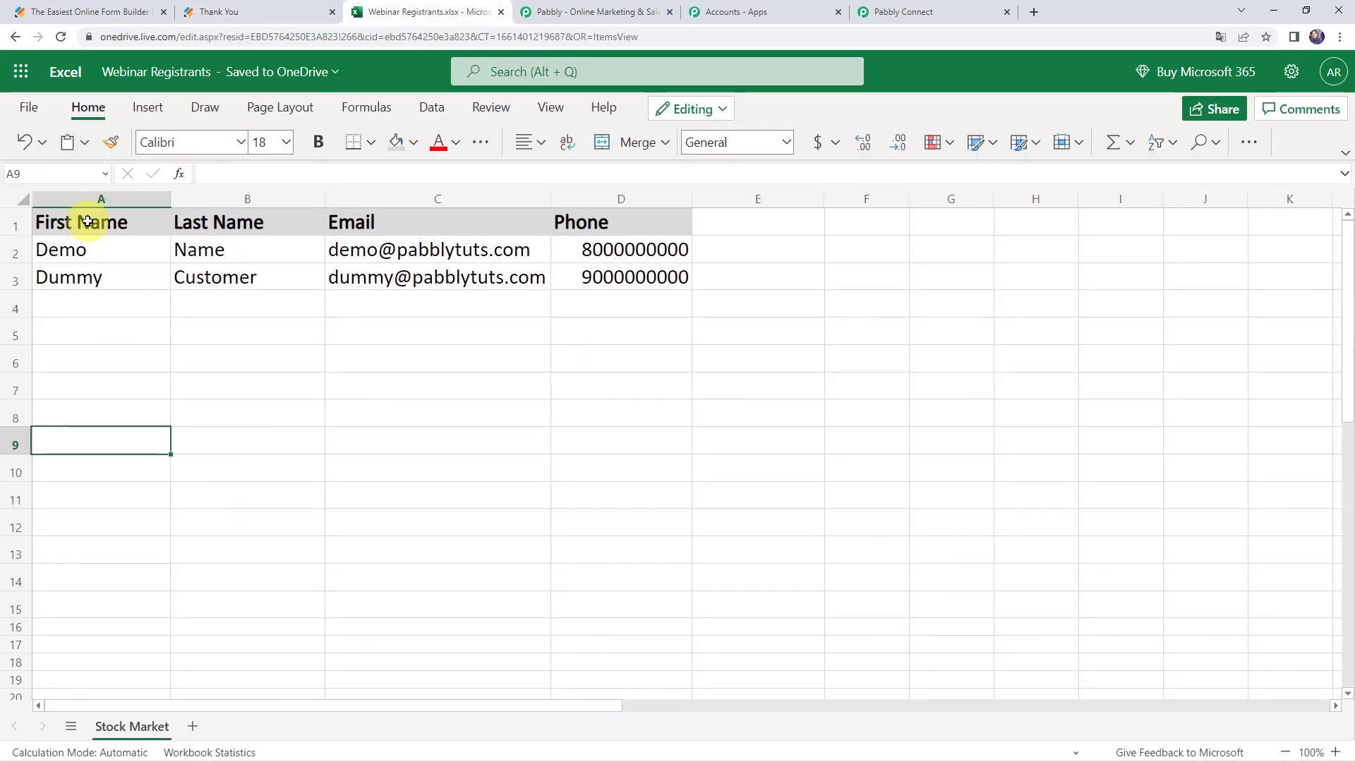
click(83, 280)
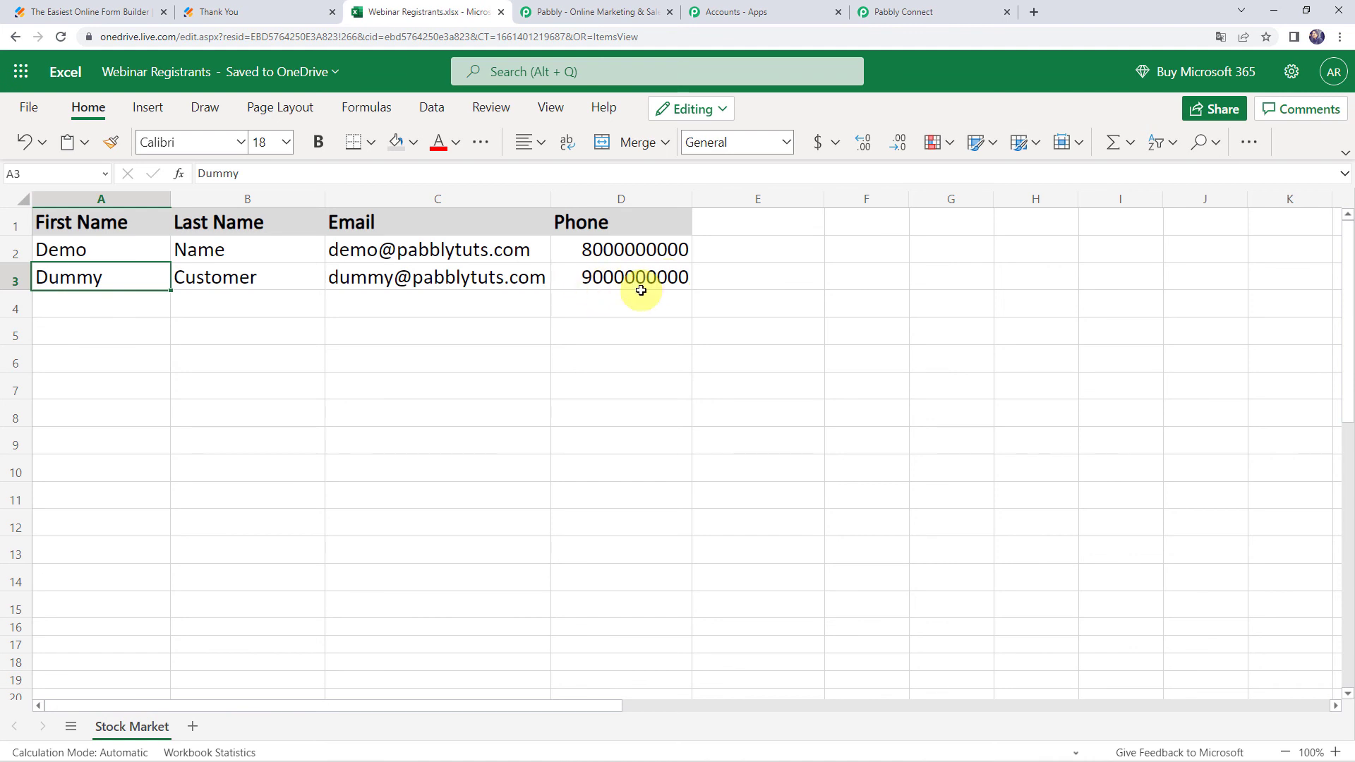
click(948, 10)
scroll(295, 405, up, 20)
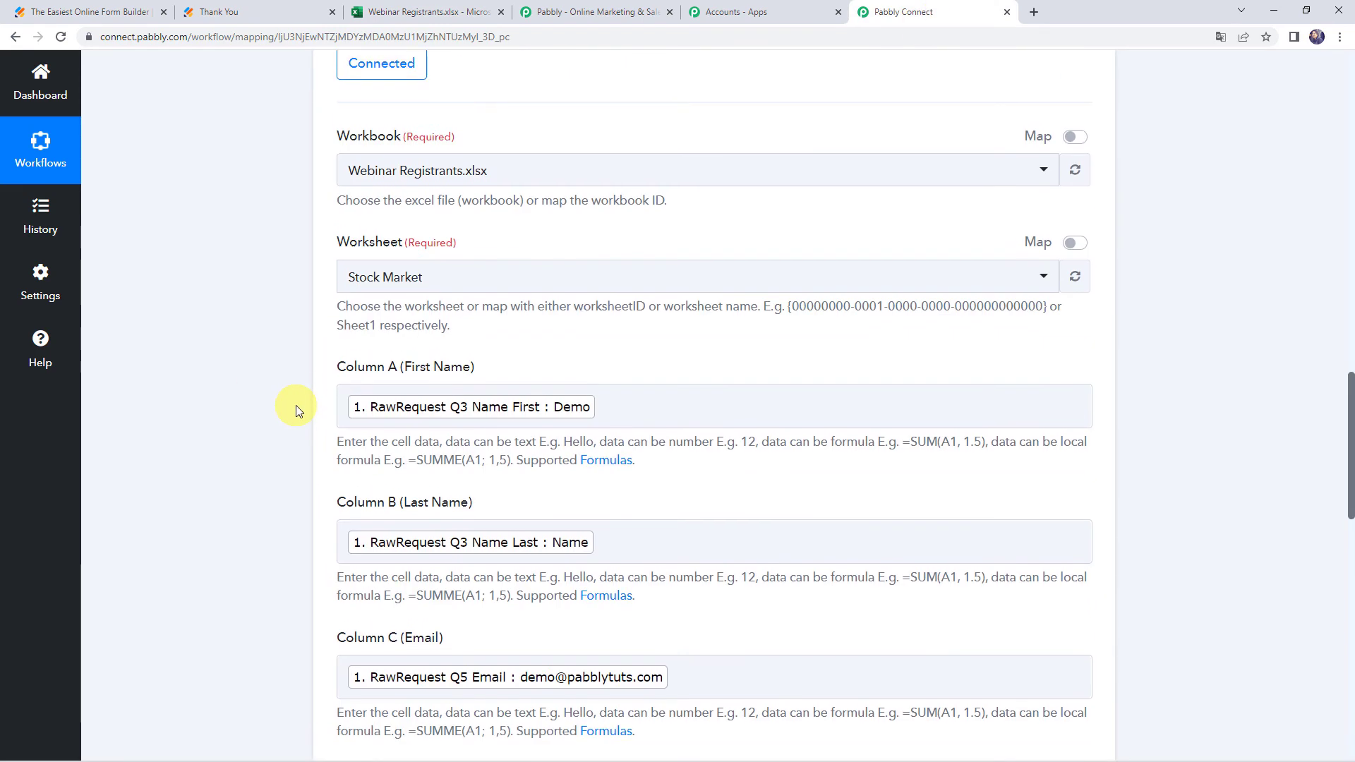
click(624, 242)
scroll(624, 242, up, 10)
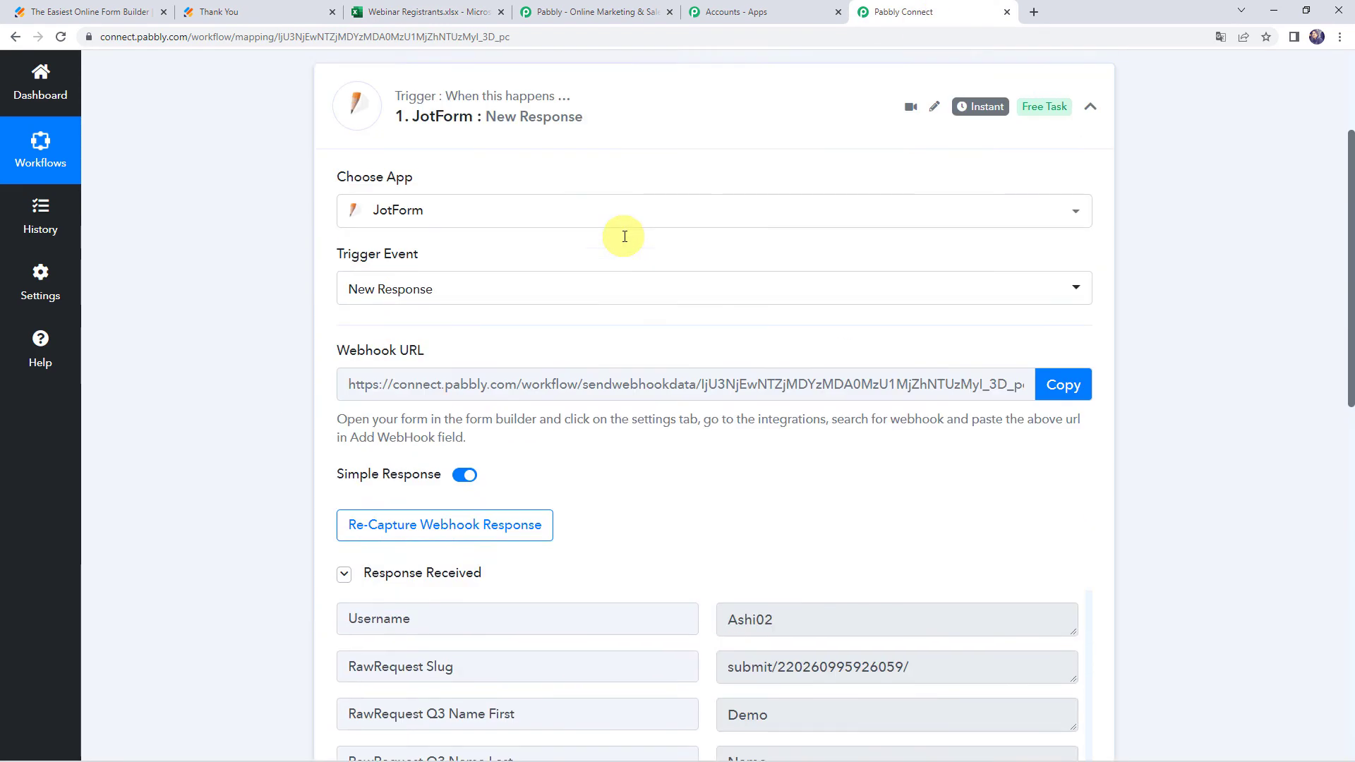
click(624, 289)
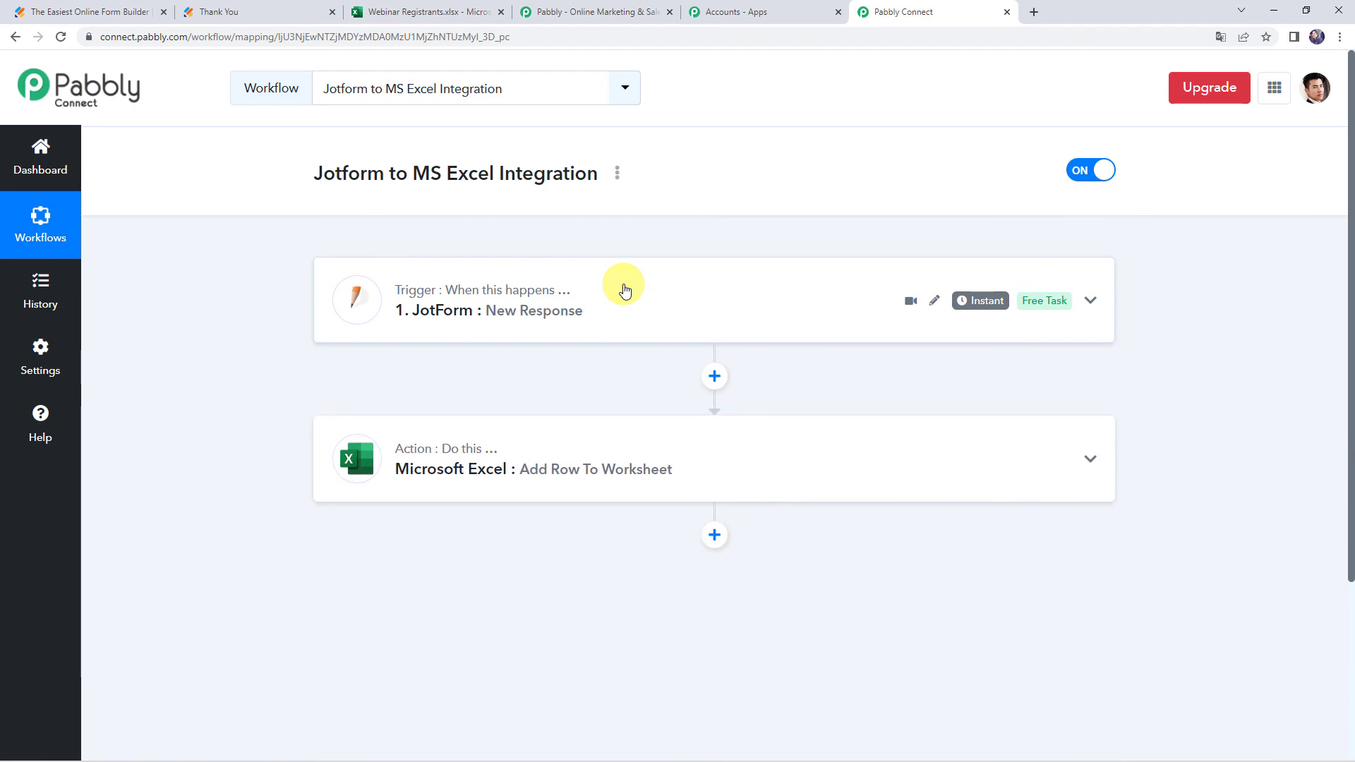